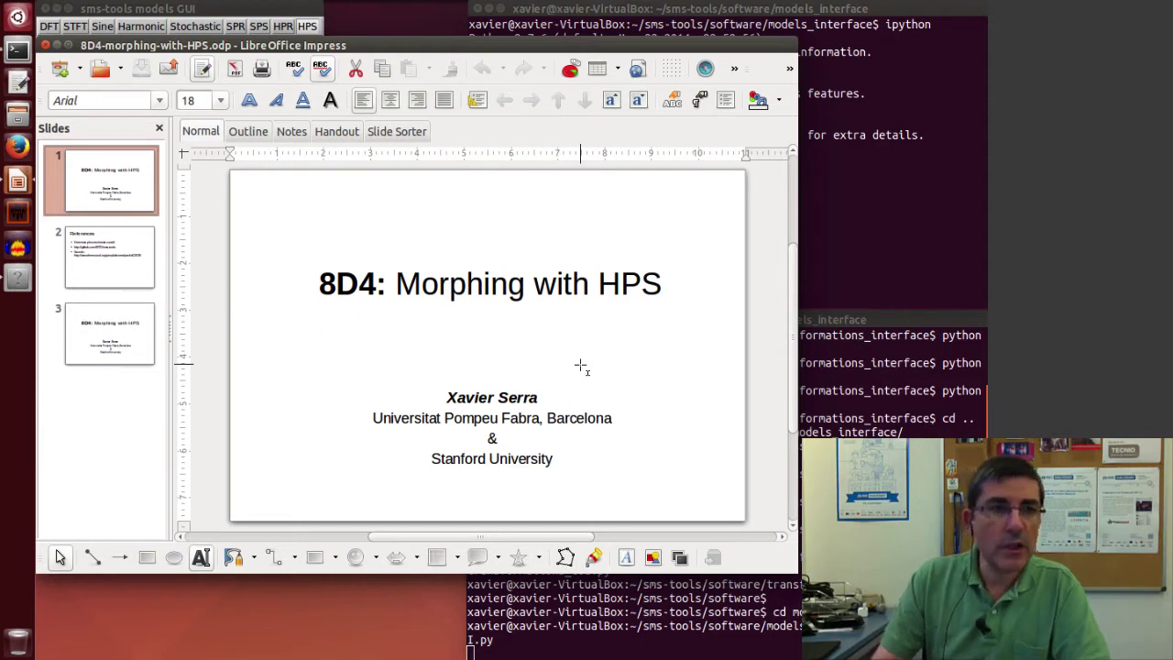
Load violin-B3.wav as the input sound on the HPS tab
left_click(209, 13)
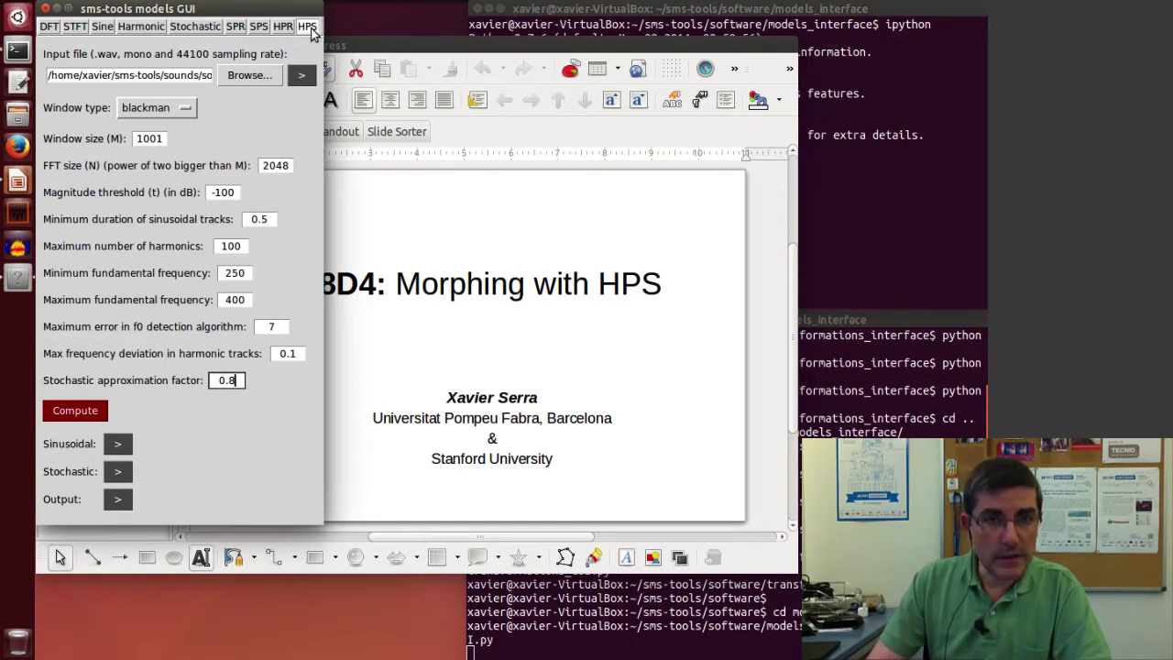
left_click(250, 75)
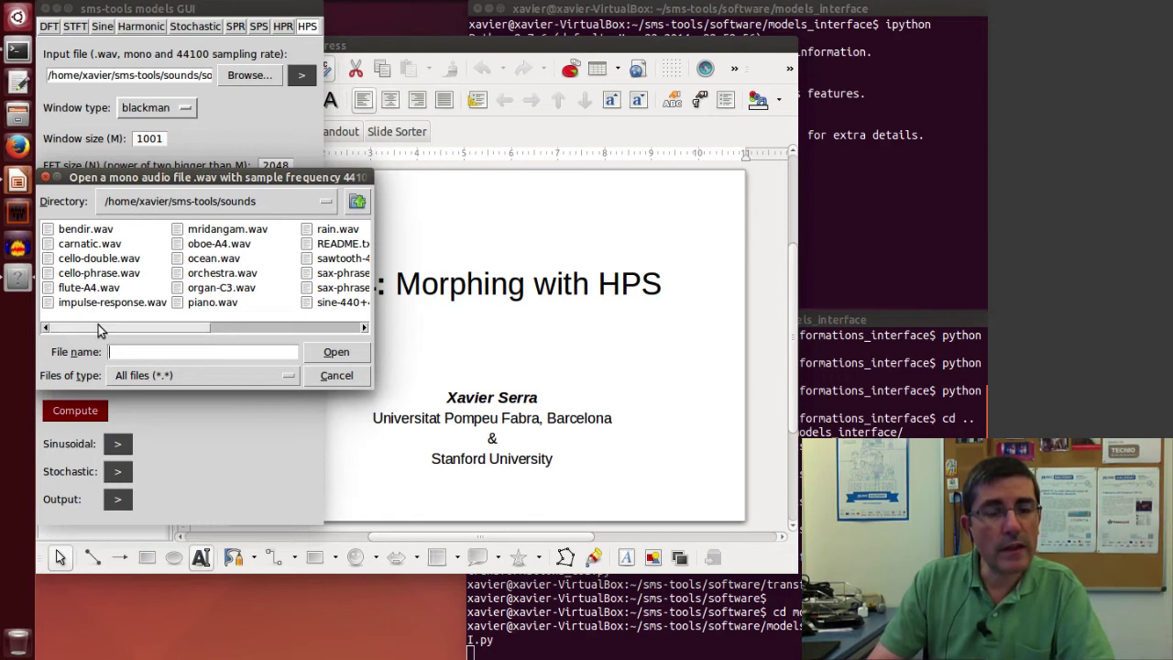
mouse_move(100, 333)
left_mouse_down()
mouse_move(223, 338)
mouse_move(240, 325)
left_mouse_up()
left_click(302, 258)
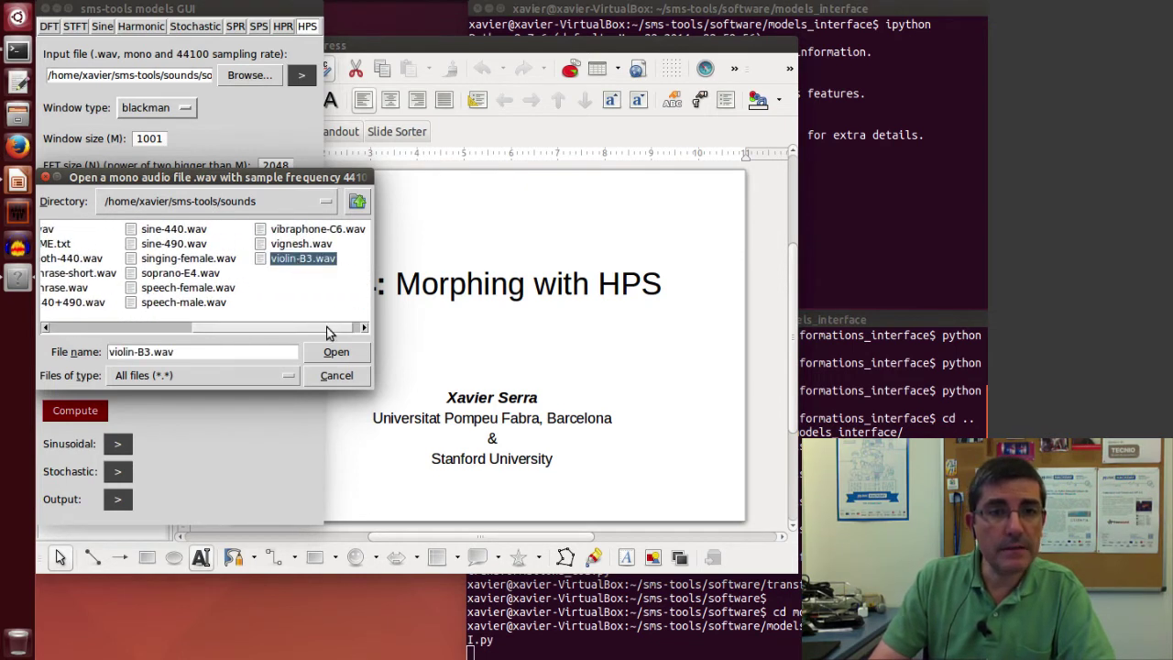
left_click(336, 354)
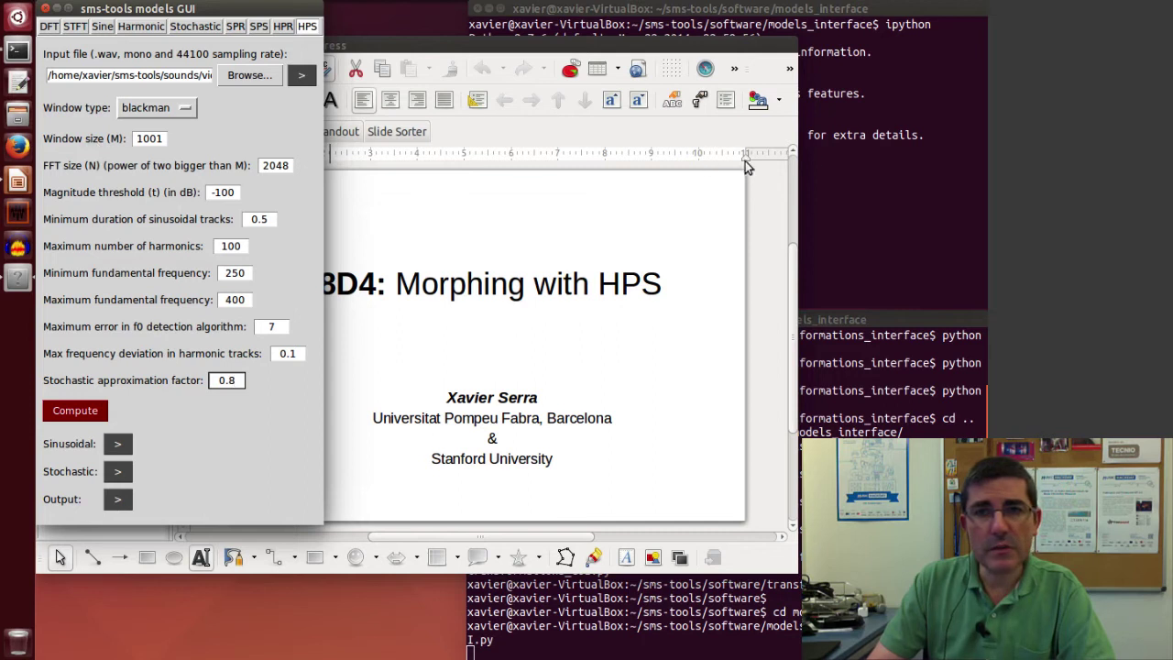
Evaluate 6*44100/246.0 in IPython to get a window length of about 1075.6
left_click(848, 166)
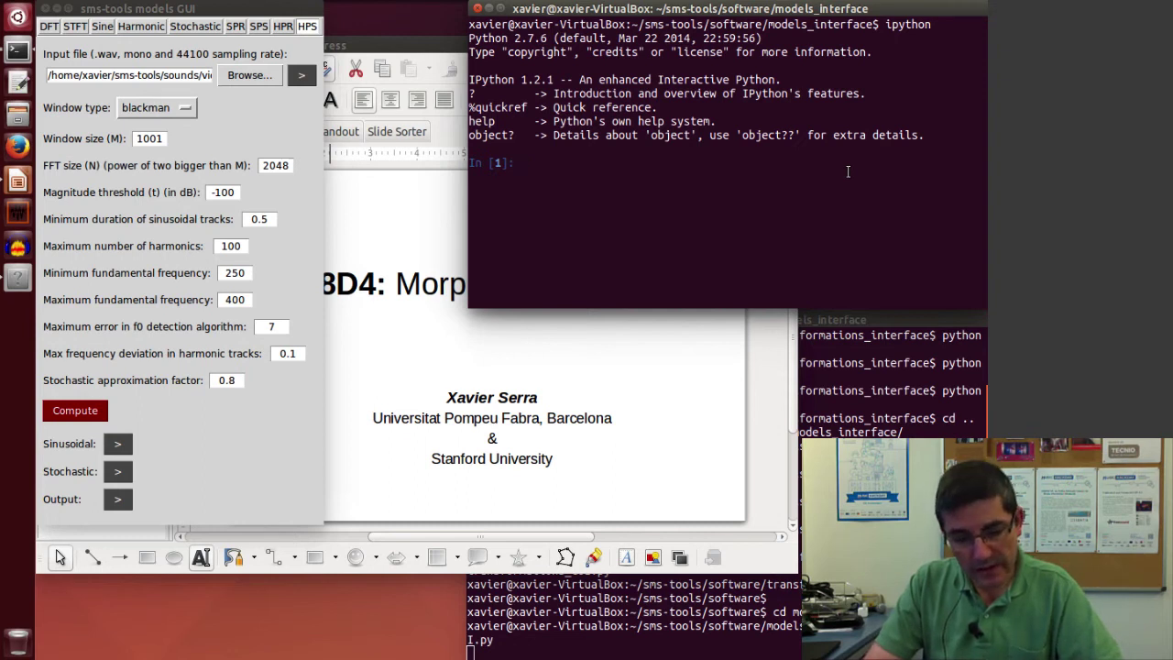
type("6")
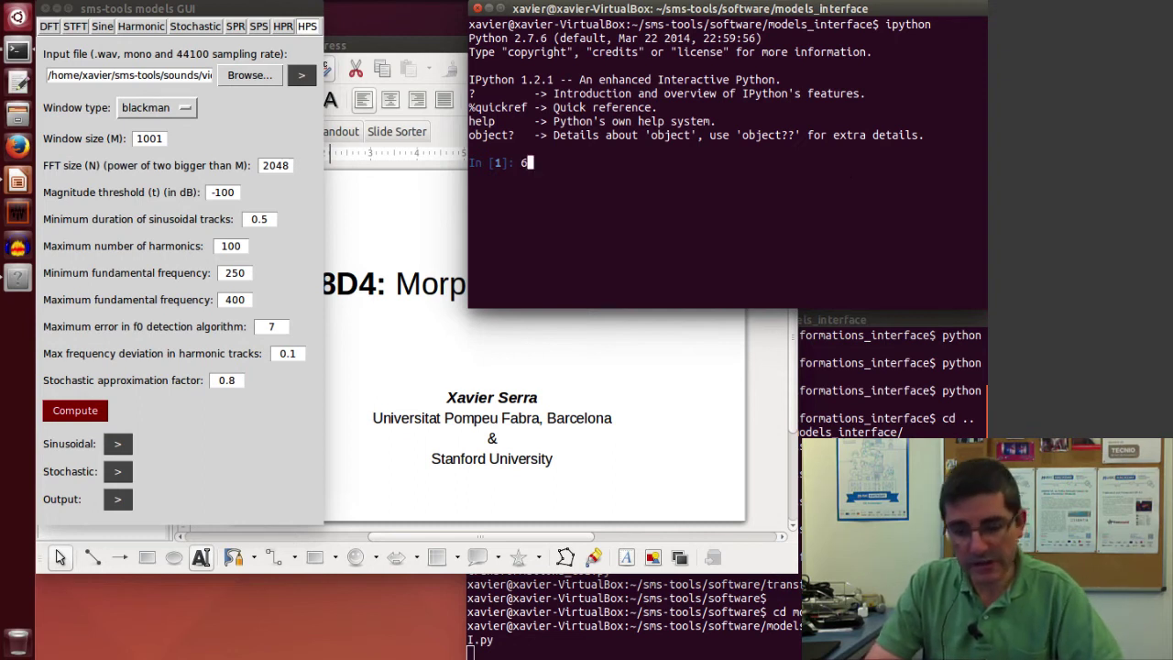
type("*44")
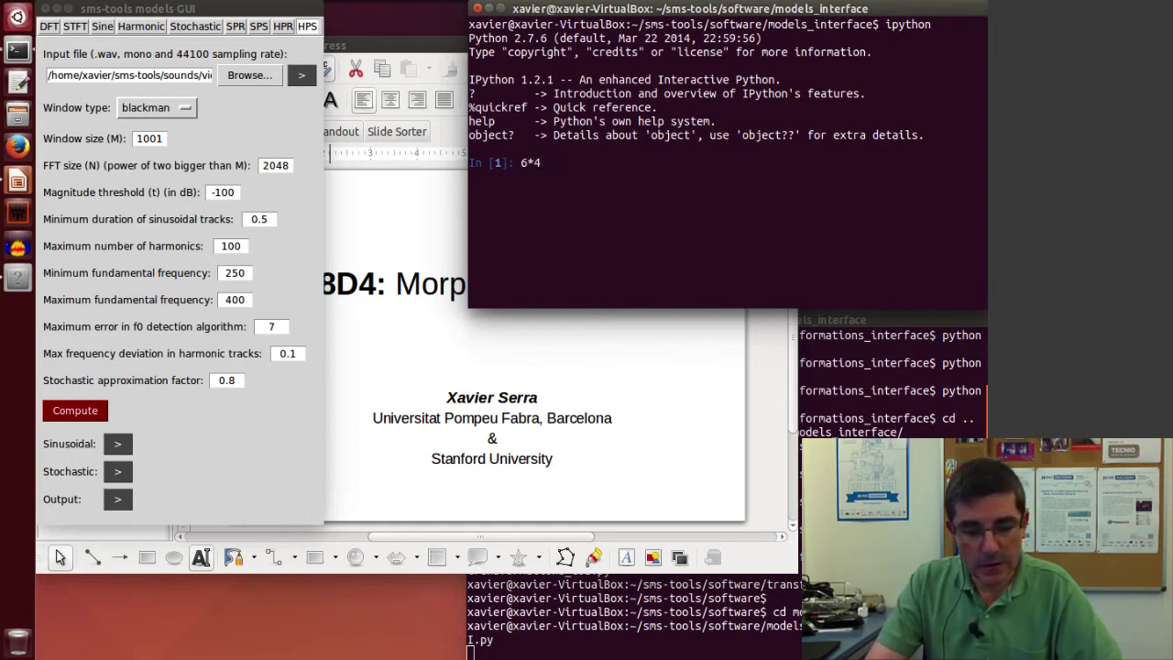
type("100")
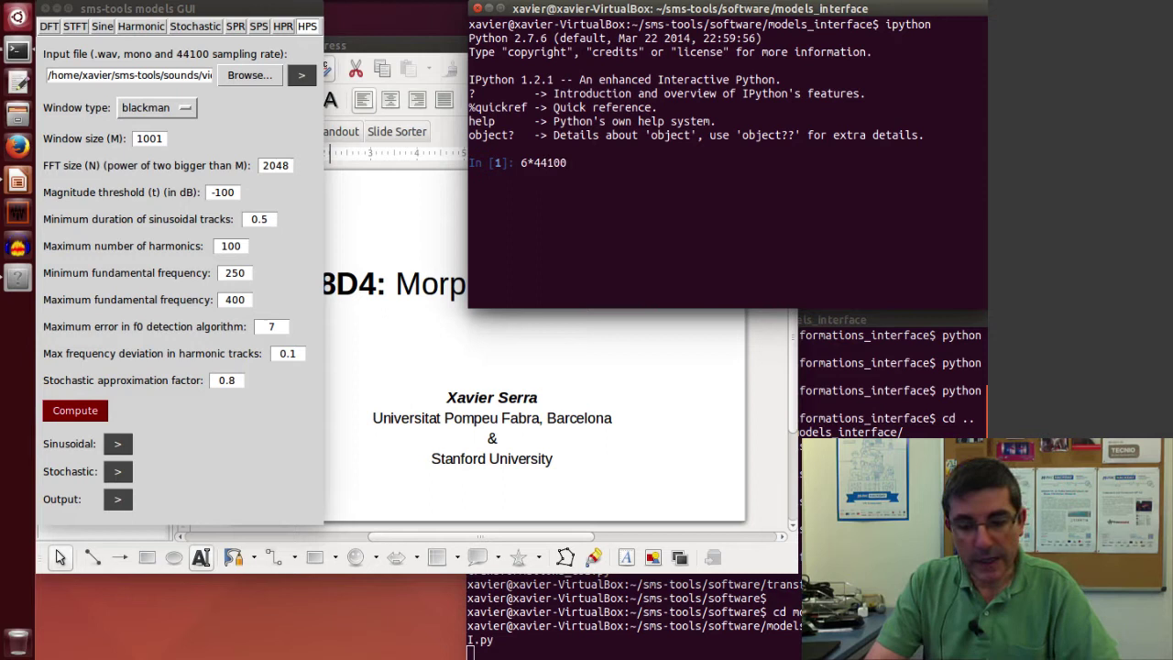
type("/2")
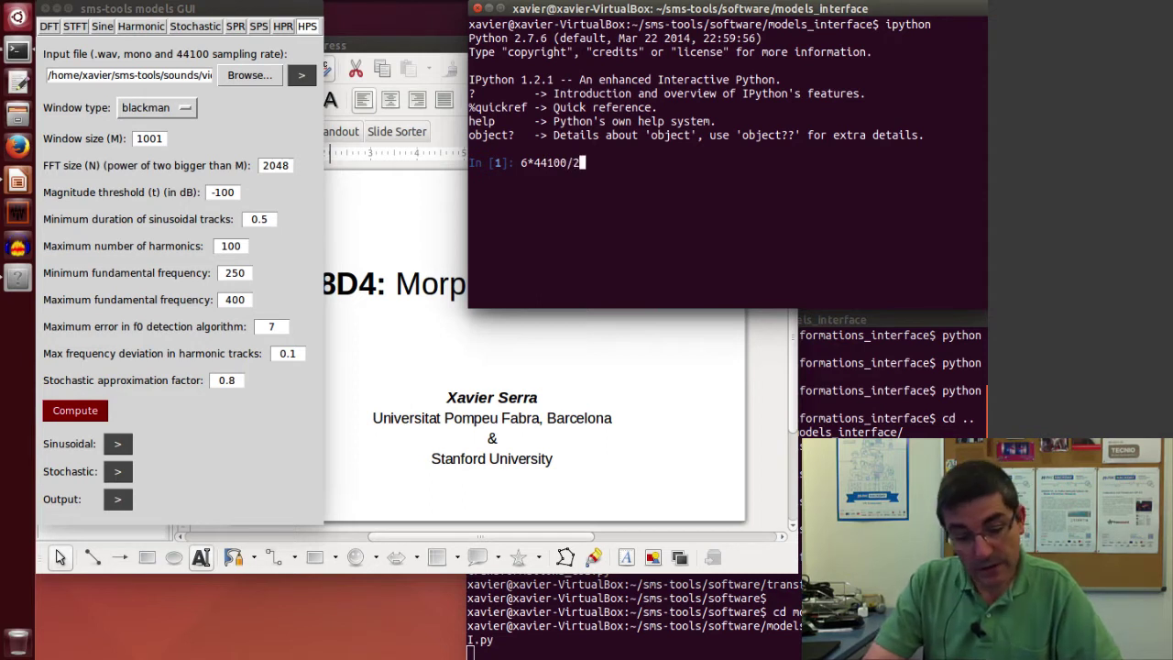
type("46.9")
key("BackSpace")
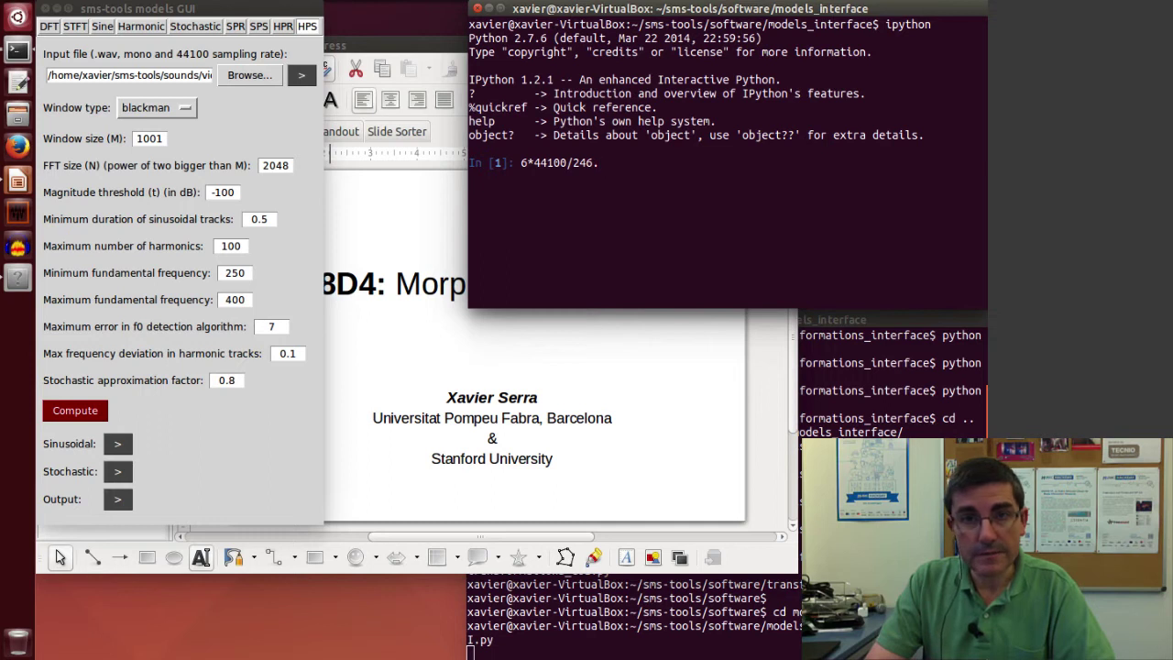
type("0")
key("Return")
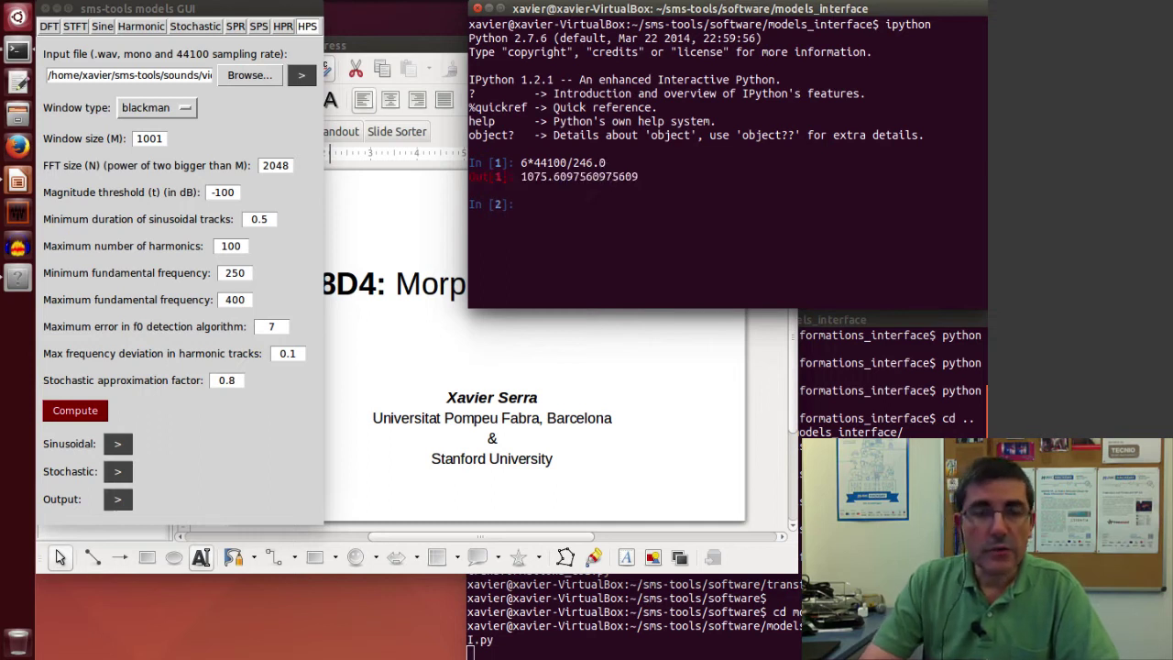
Change the window size to 1075 and the FFT size to 4096
left_click(164, 138)
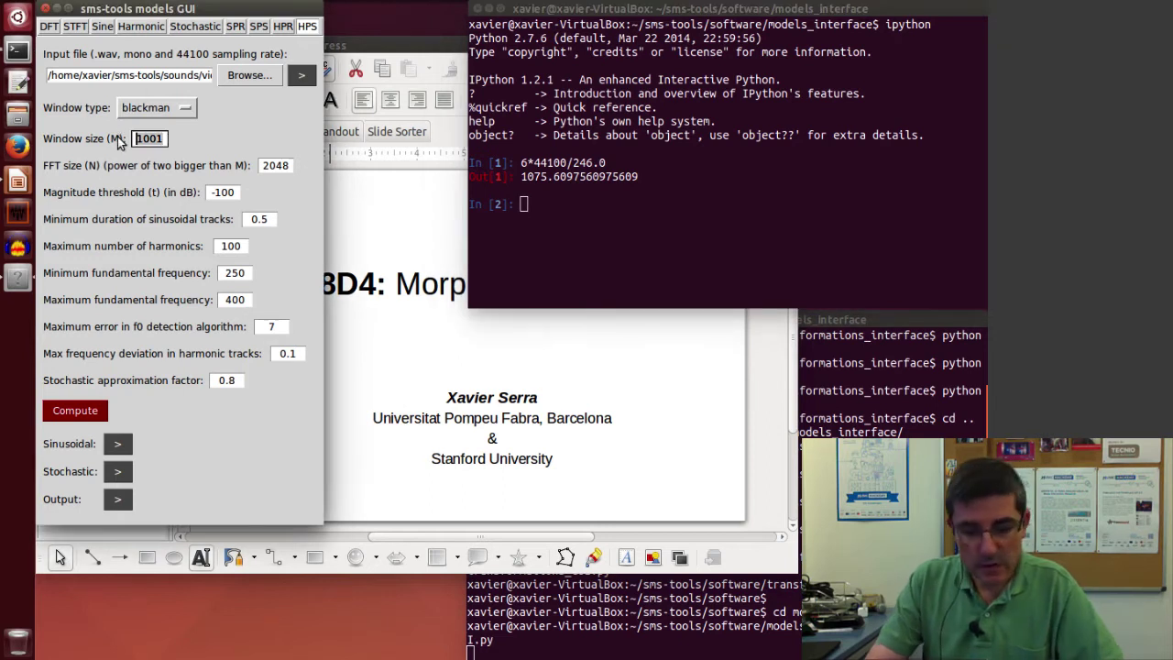
key("BackSpace")
key("BackSpace")
type("75")
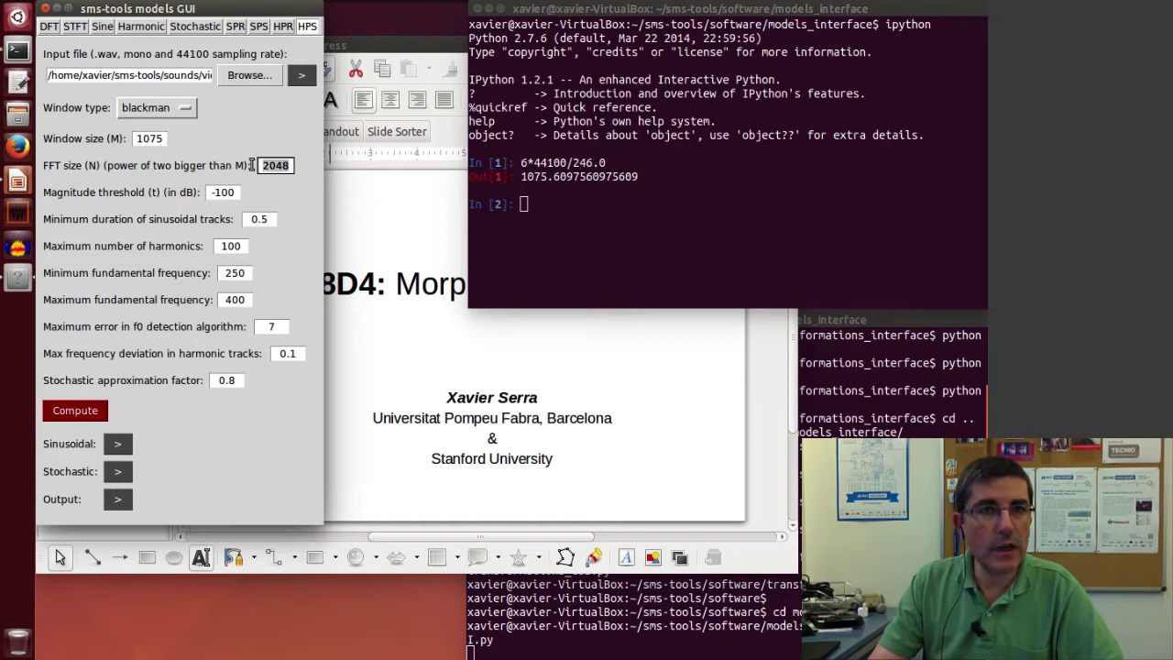
left_click_drag(286, 164, 253, 168)
type("40")
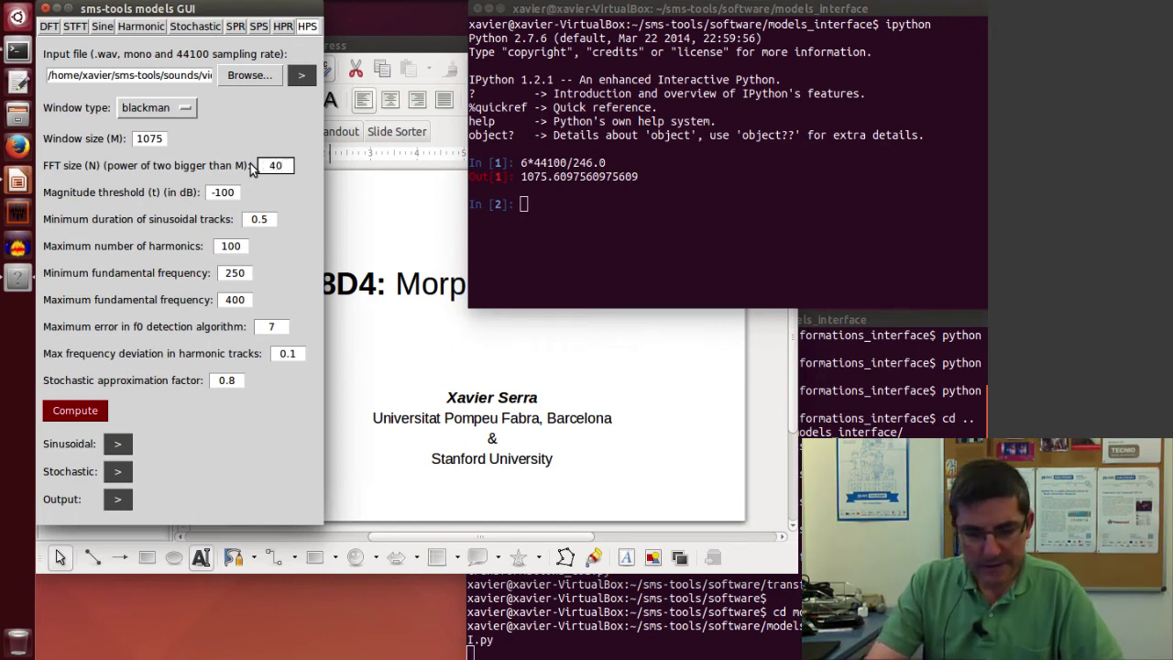
type("96")
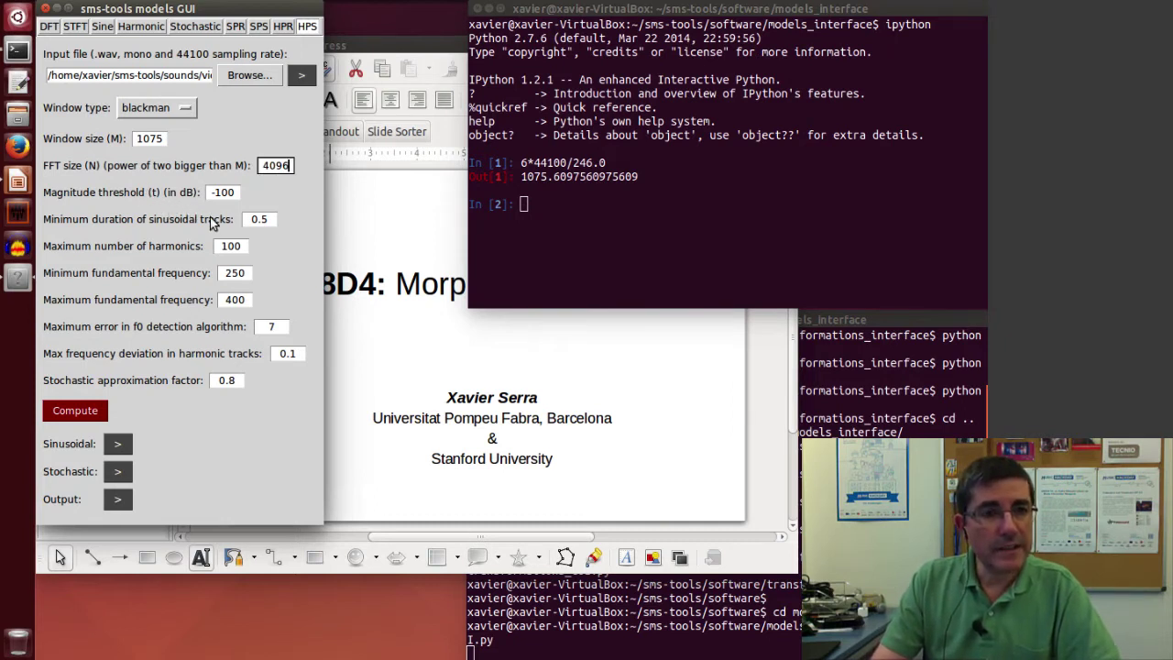
Set the minimum fundamental frequency to 200 and the maximum to 300 Hz
left_click(271, 221)
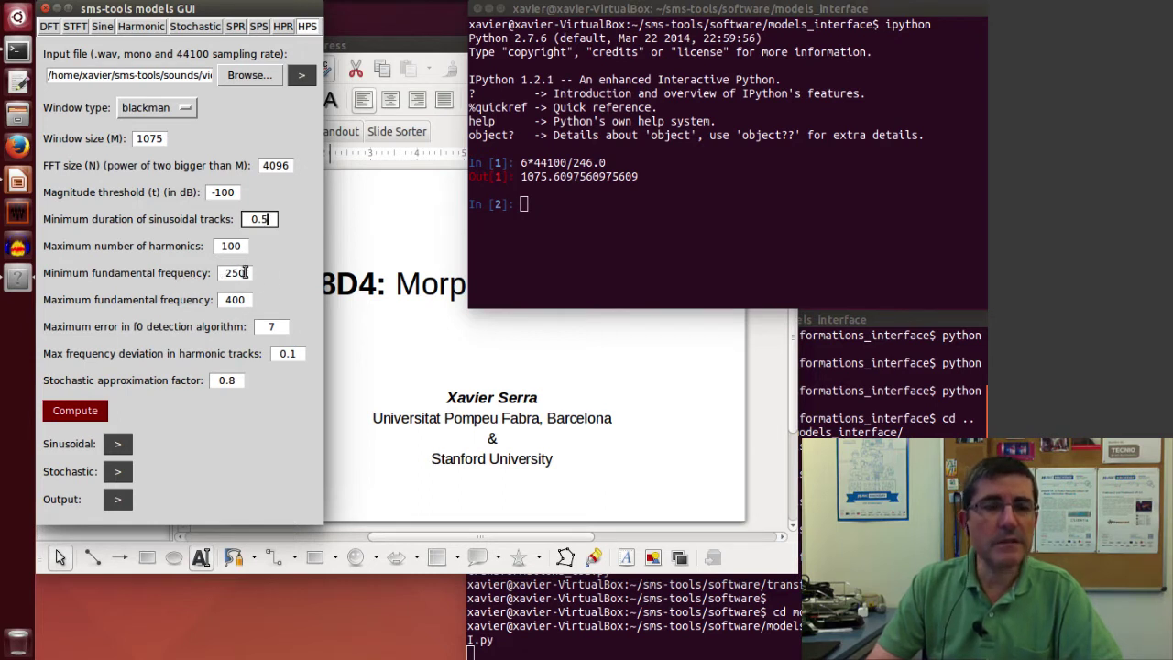
double_click(240, 272)
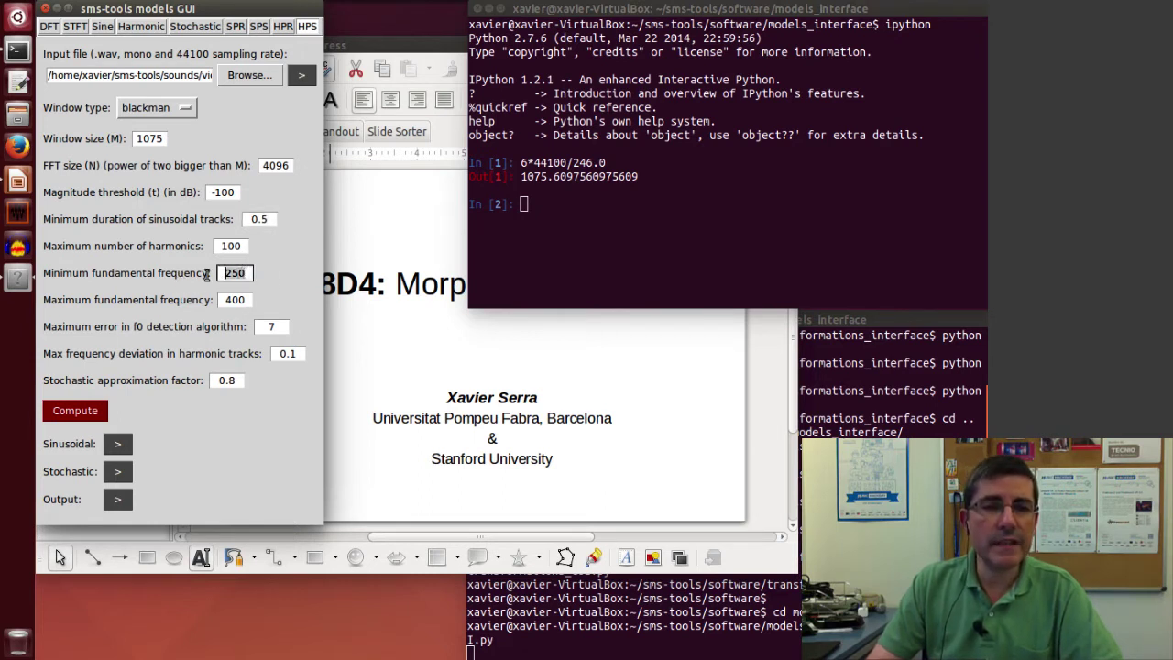
type("2")
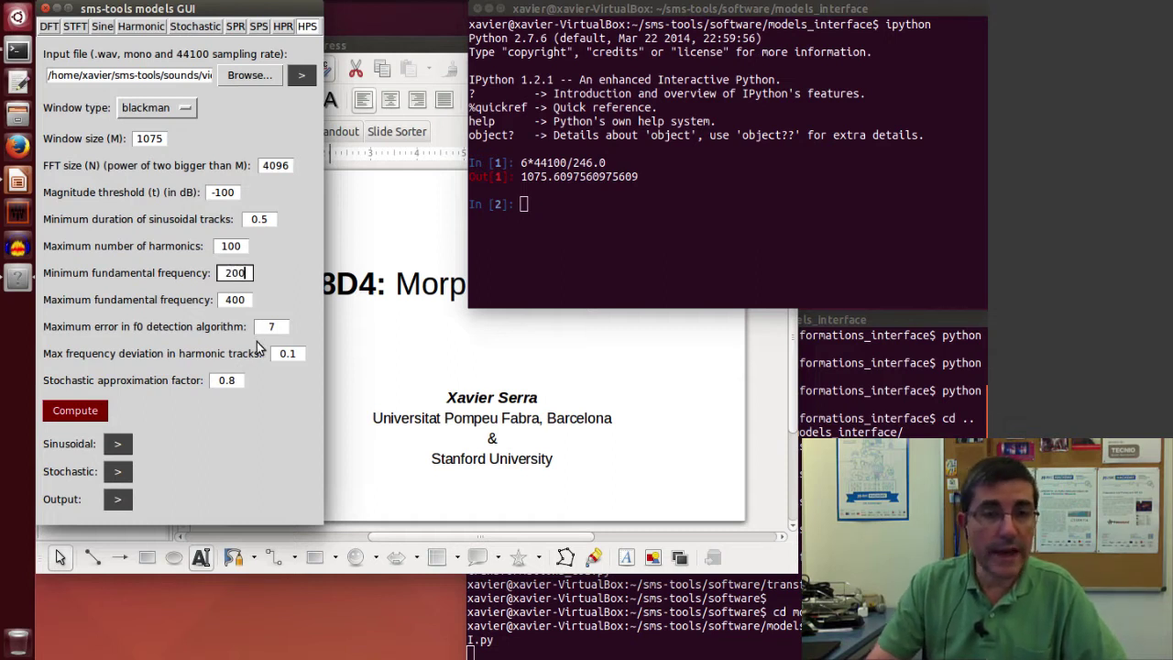
double_click(236, 299)
type("30")
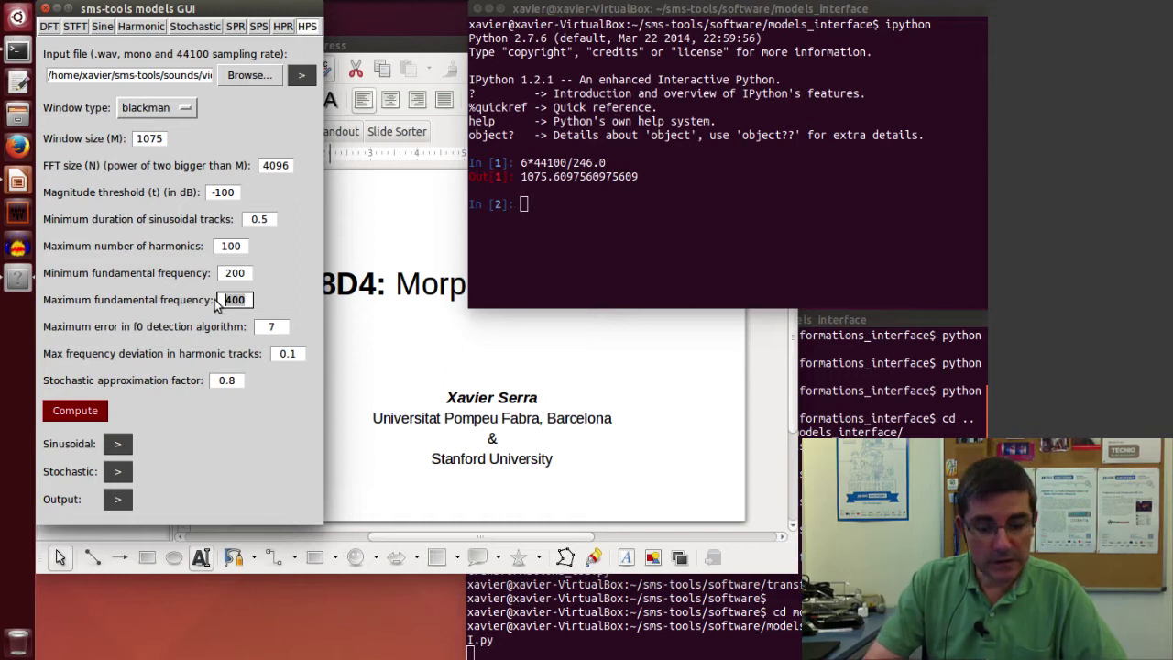
type("0")
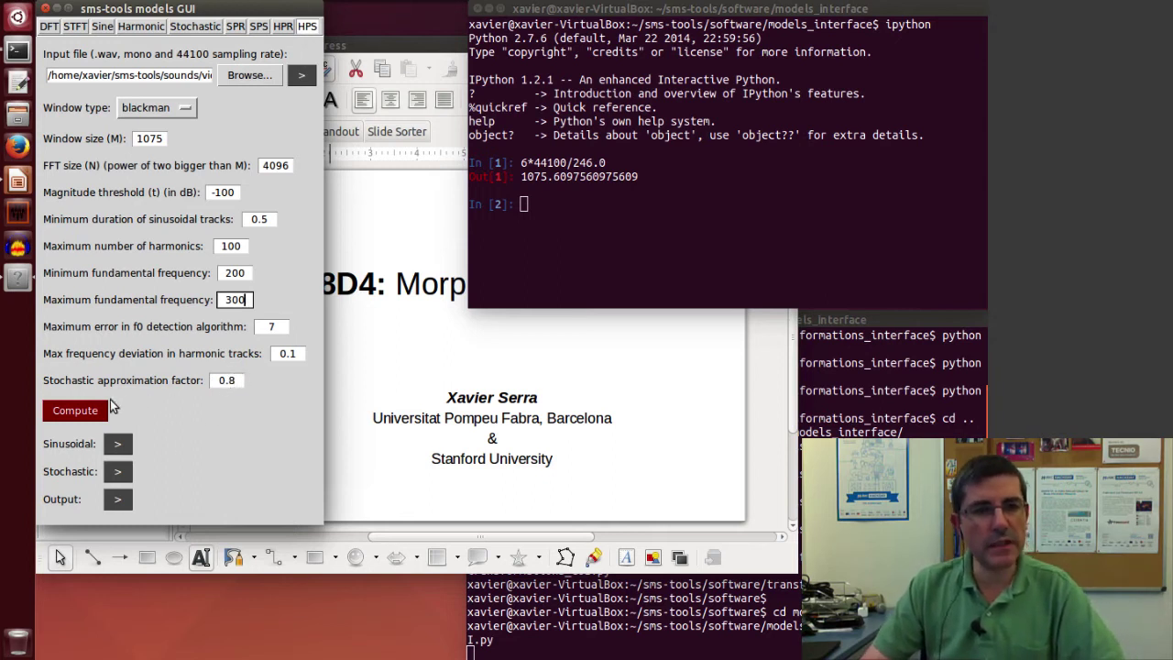
Compute the violin HPS analysis, play its sinusoidal and stochastic parts, and raise Figure 1
left_click(78, 412)
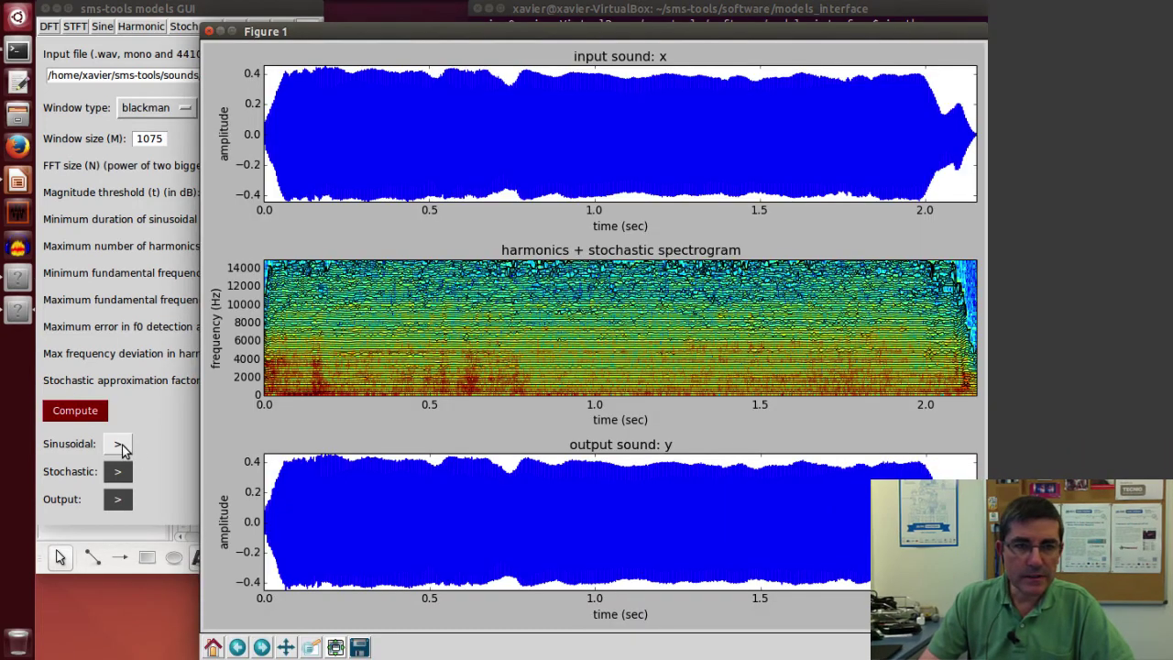
left_click(121, 446)
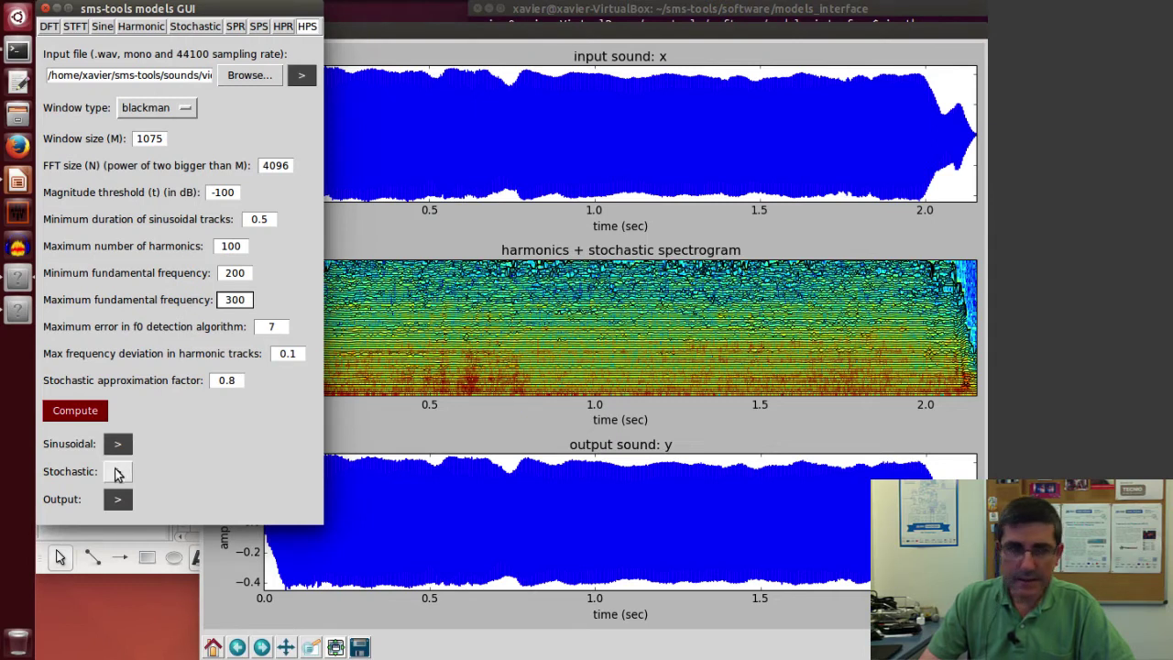
left_click(118, 473)
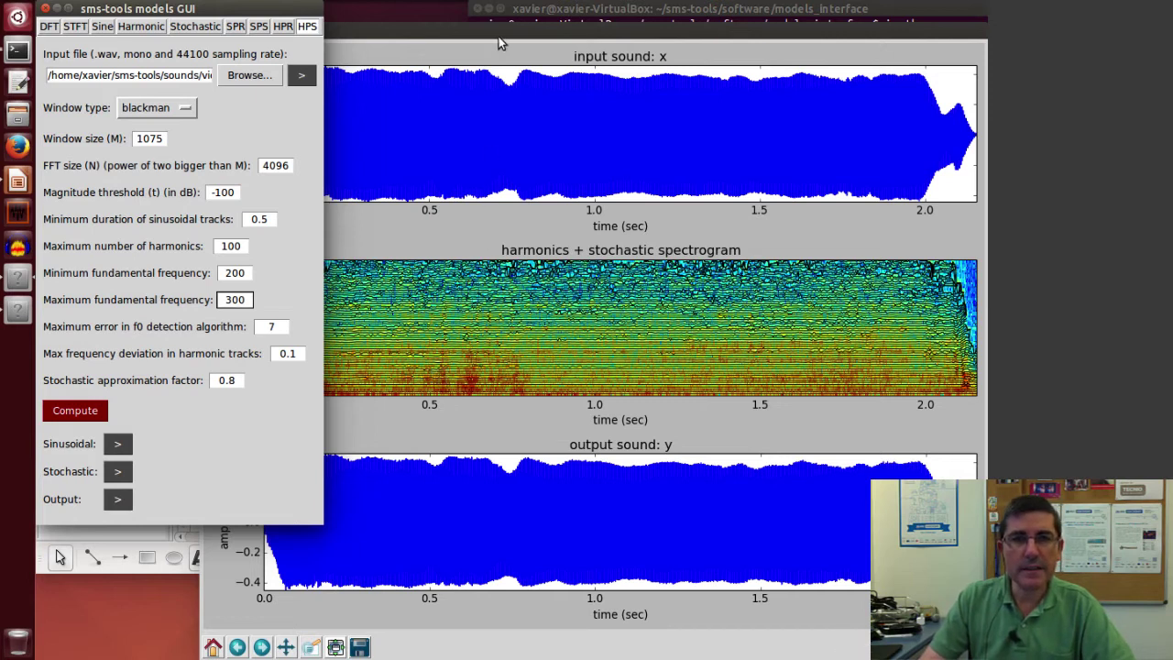
left_click_drag(504, 30, 510, 28)
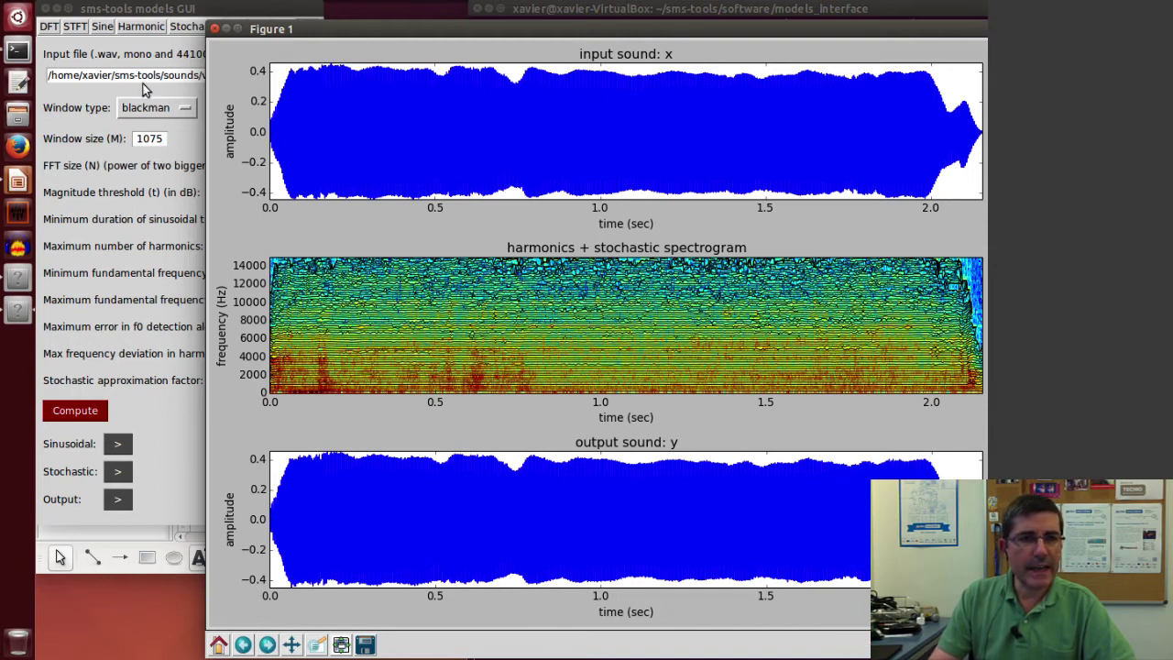
Load soprano-E4.wav as the new input sound in the models GUI
left_click(203, 14)
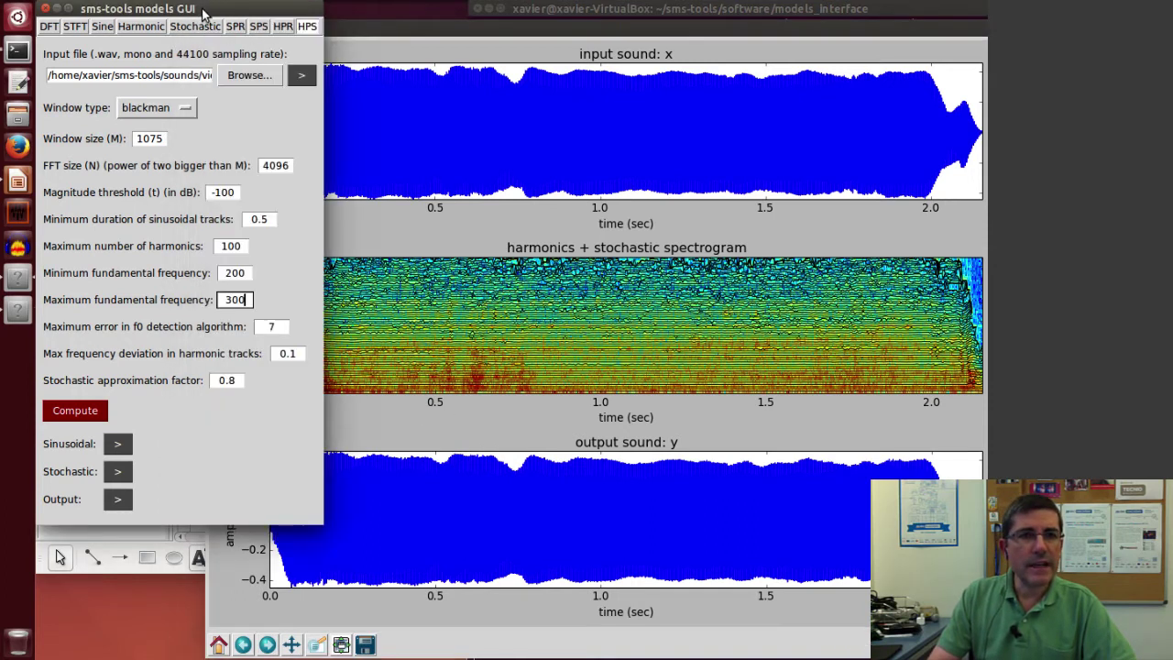
left_click(231, 81)
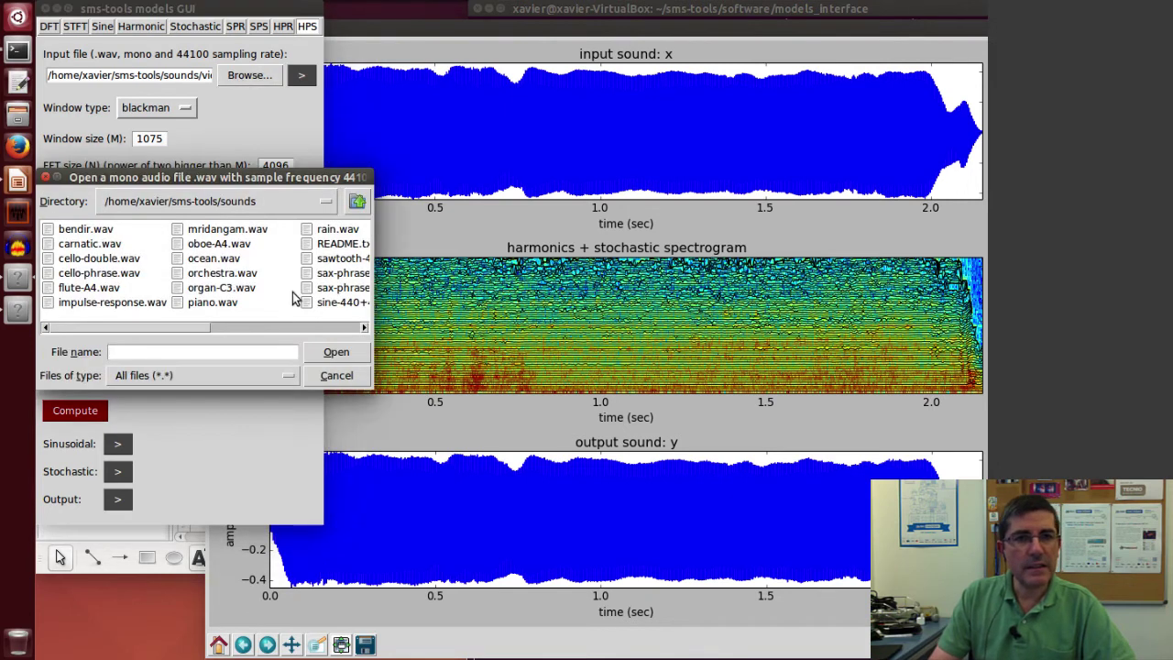
left_click_drag(189, 326, 282, 322)
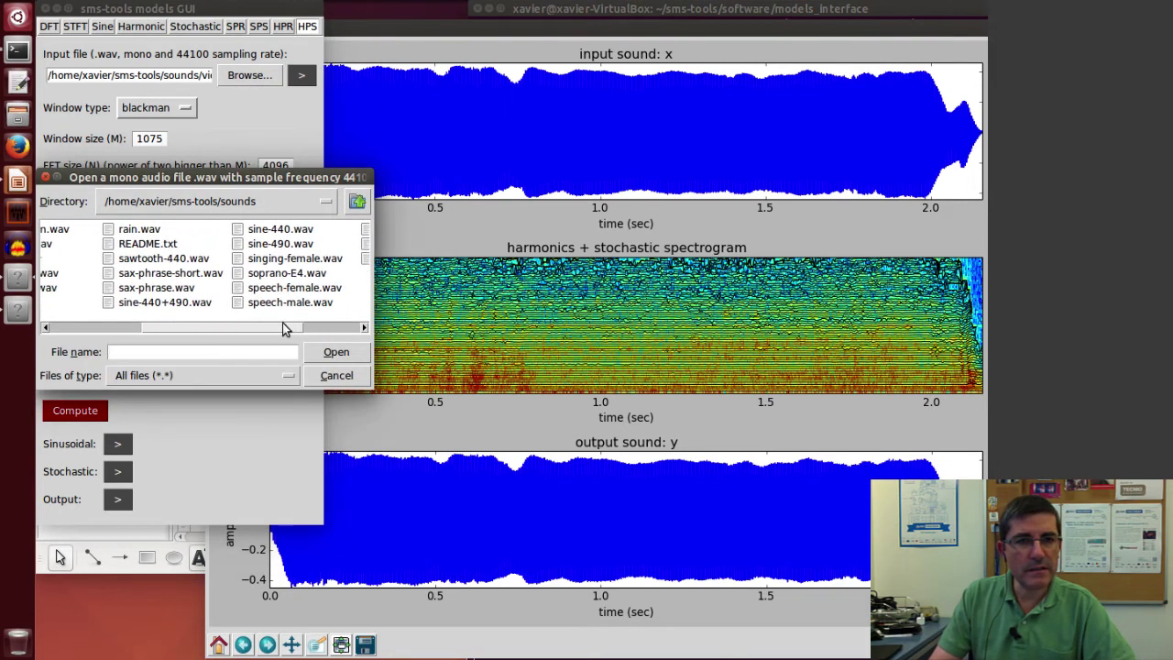
left_click(287, 273)
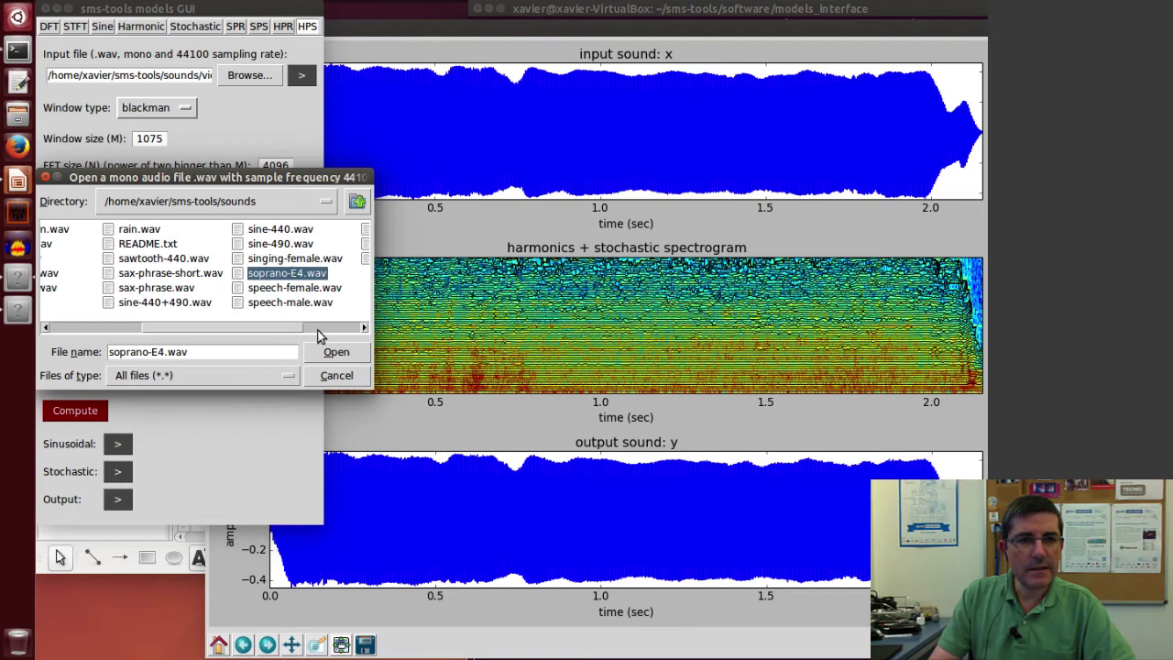
left_click(323, 357)
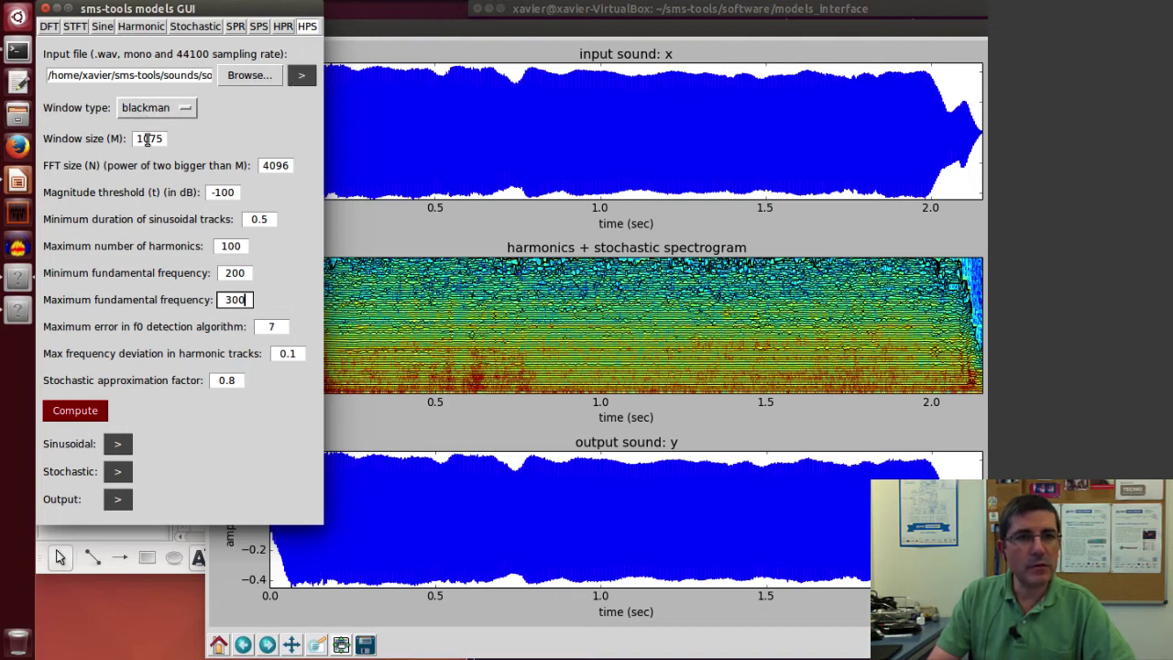
Evaluate 6*44100/330.0 in IPython, giving about 801.8 samples
left_click(20, 51)
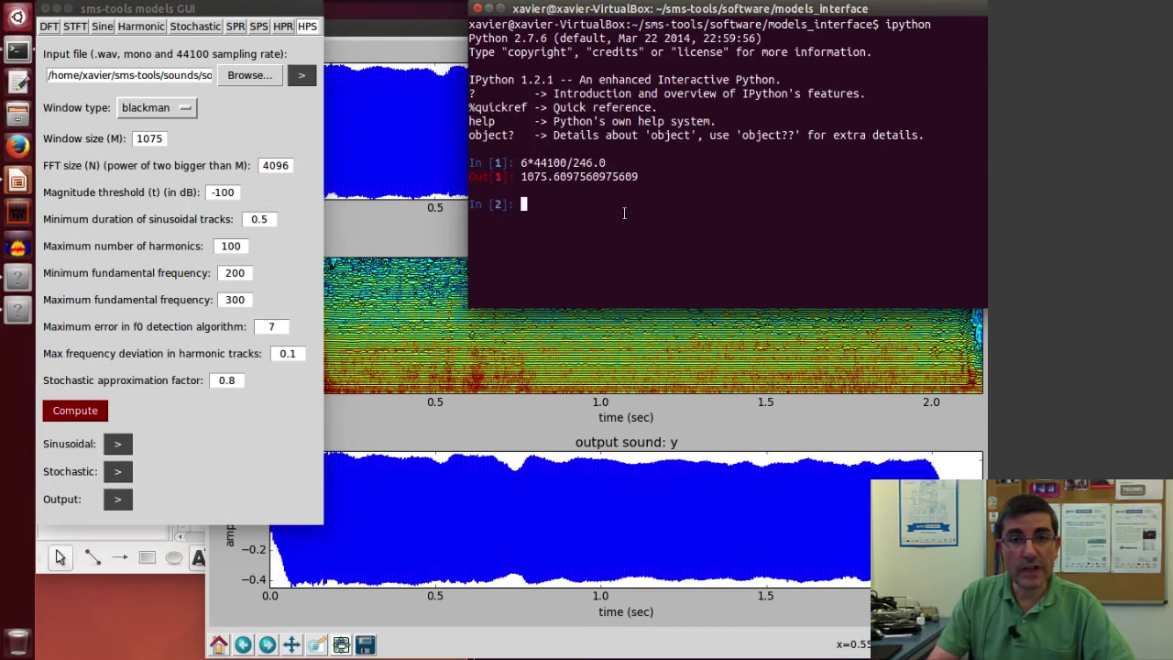
type("6*")
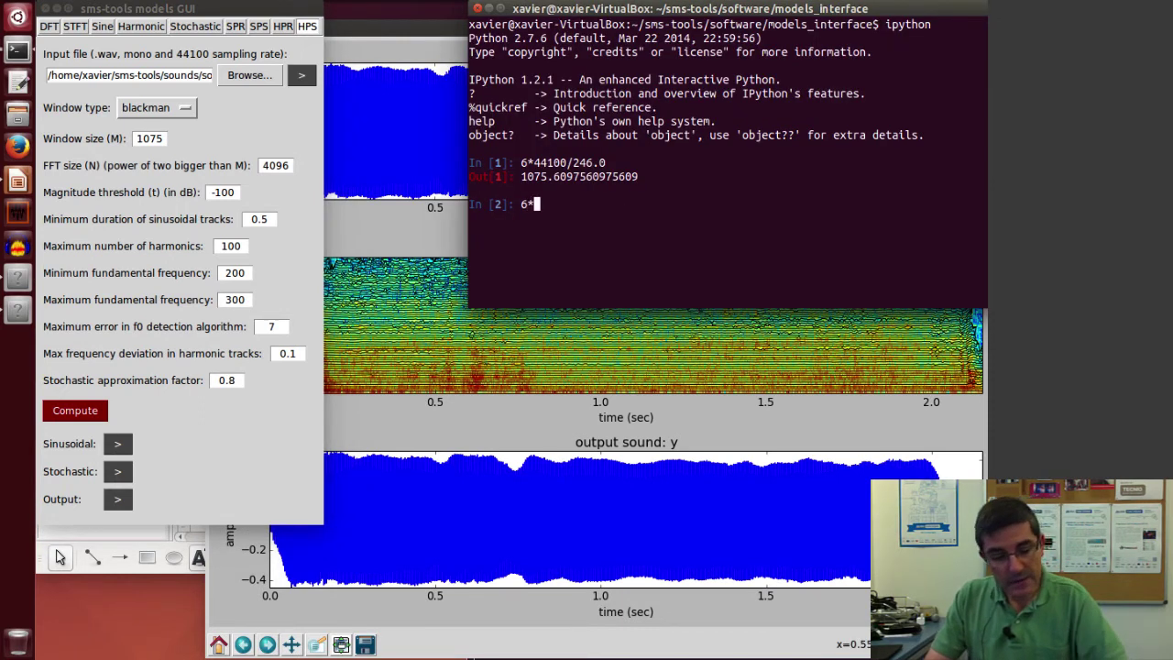
type("441000")
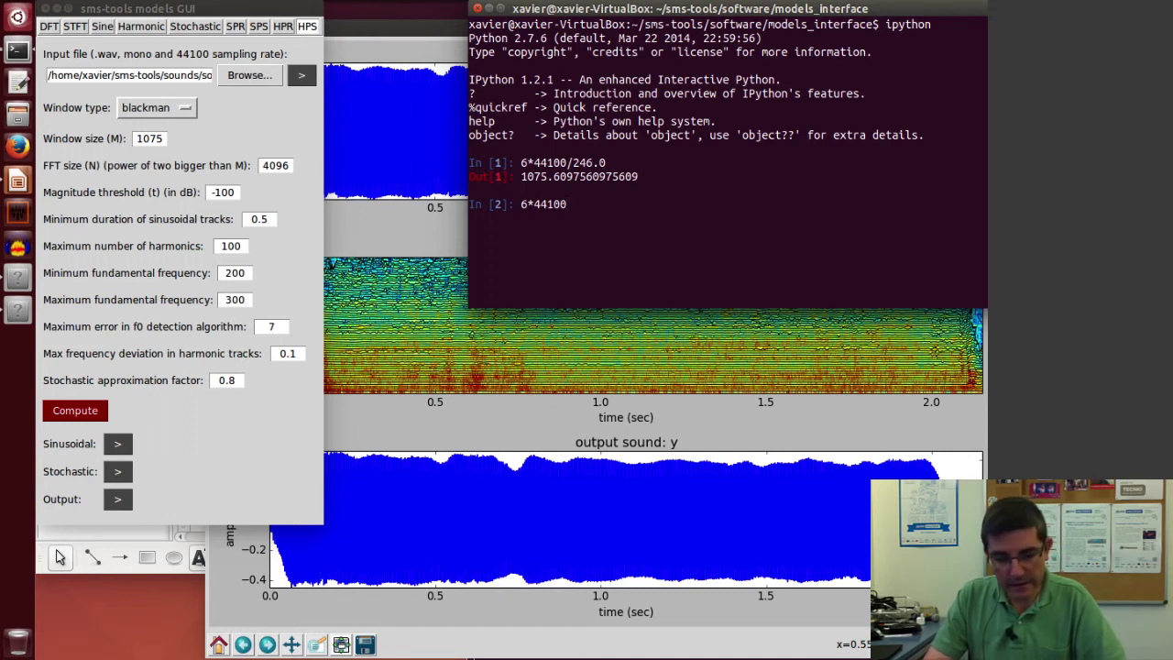
type("/33")
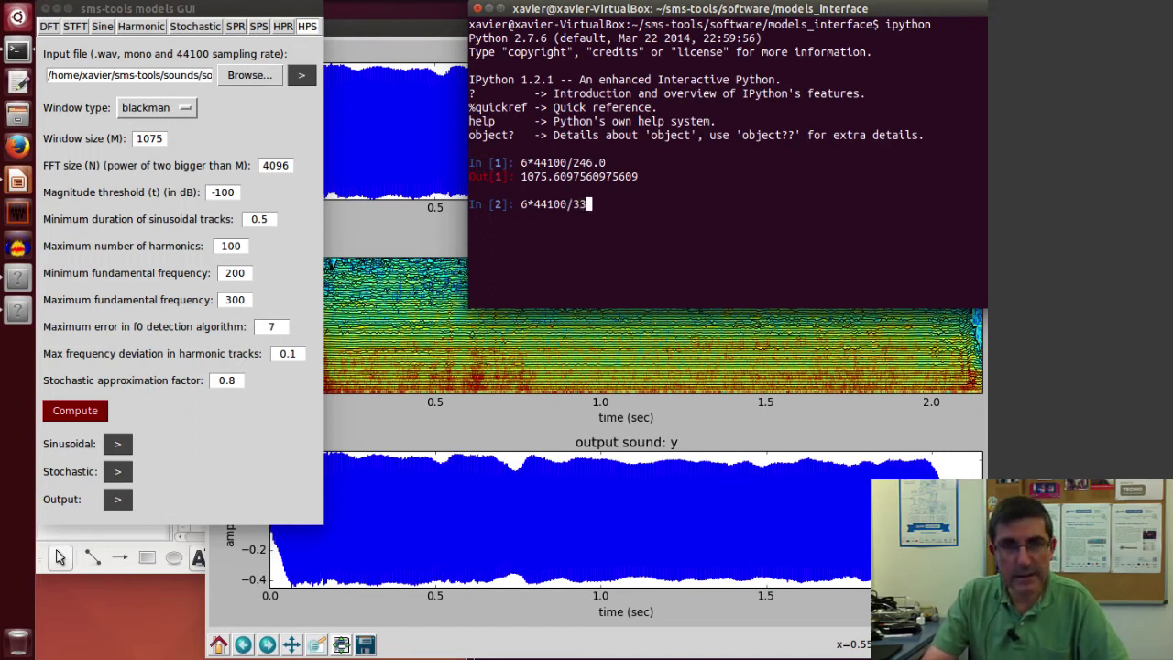
type("0.0")
key("Return")
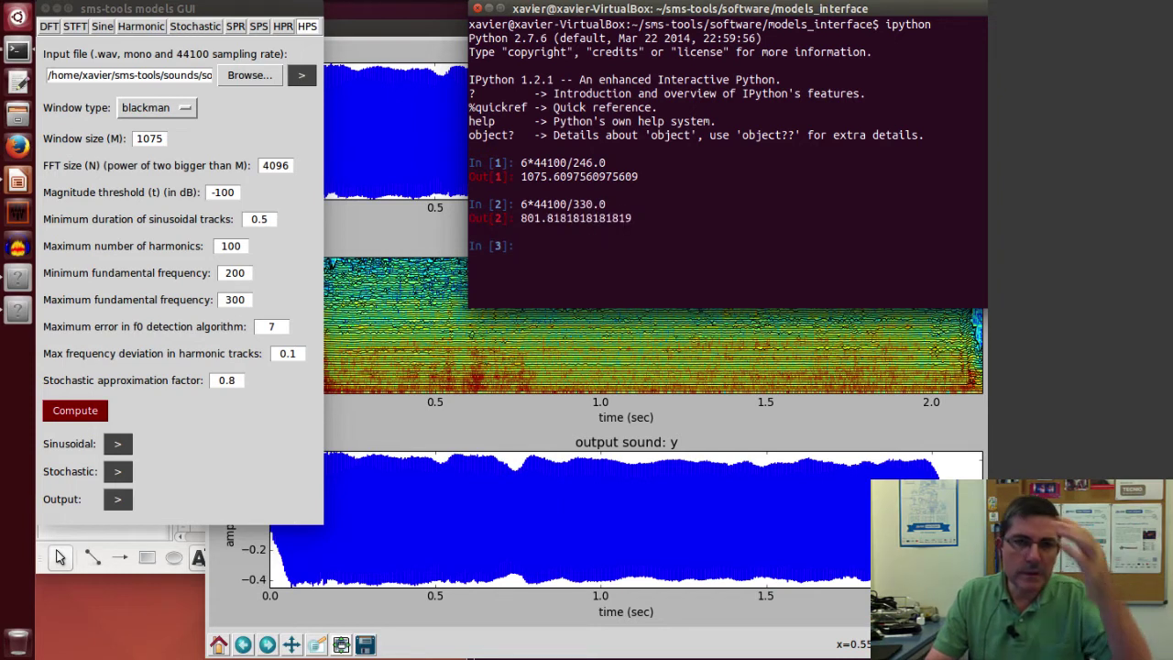
Enter window size 801 and a fundamental frequency range of 250 to 400 Hz
double_click(154, 138)
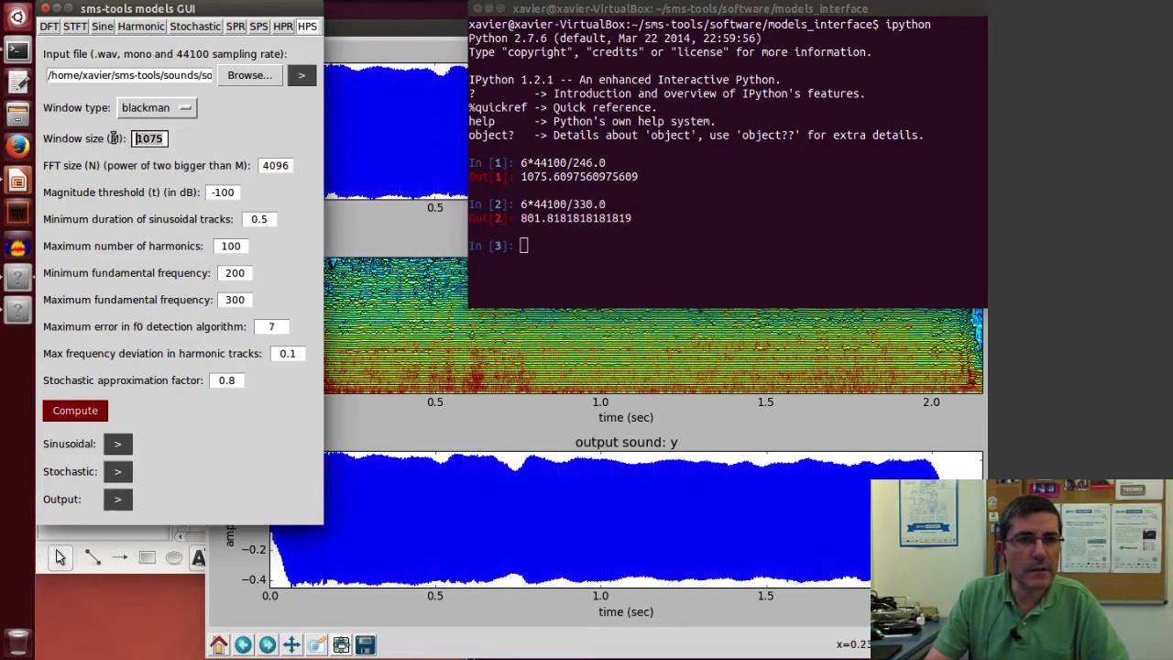
type("801")
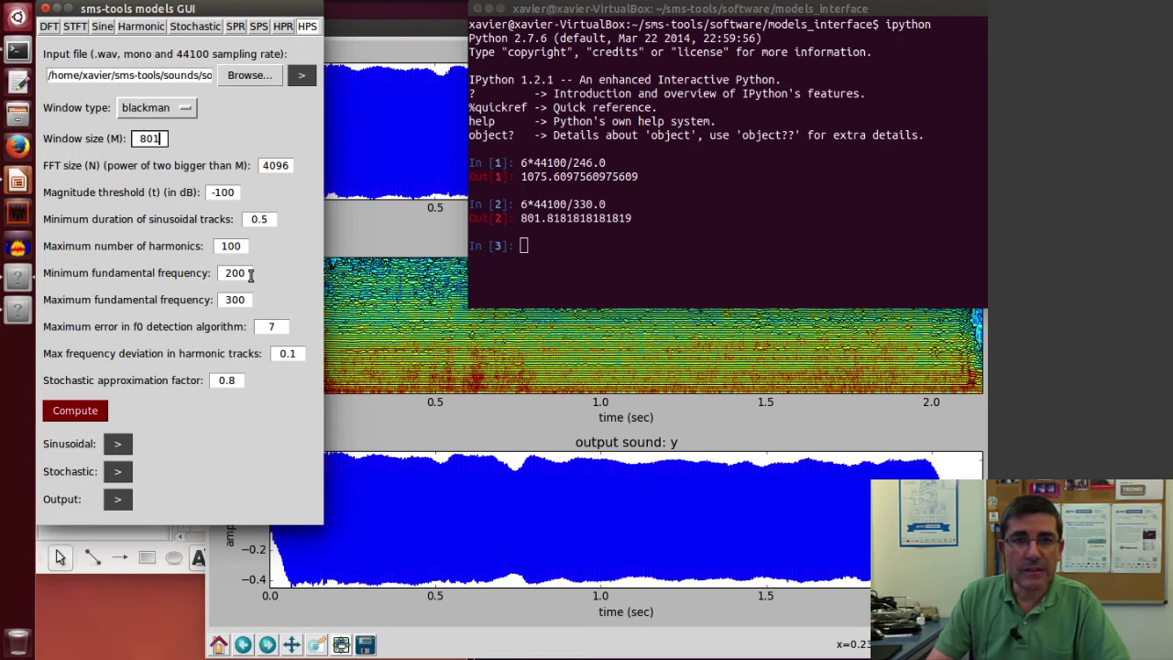
left_click_drag(244, 277, 223, 273)
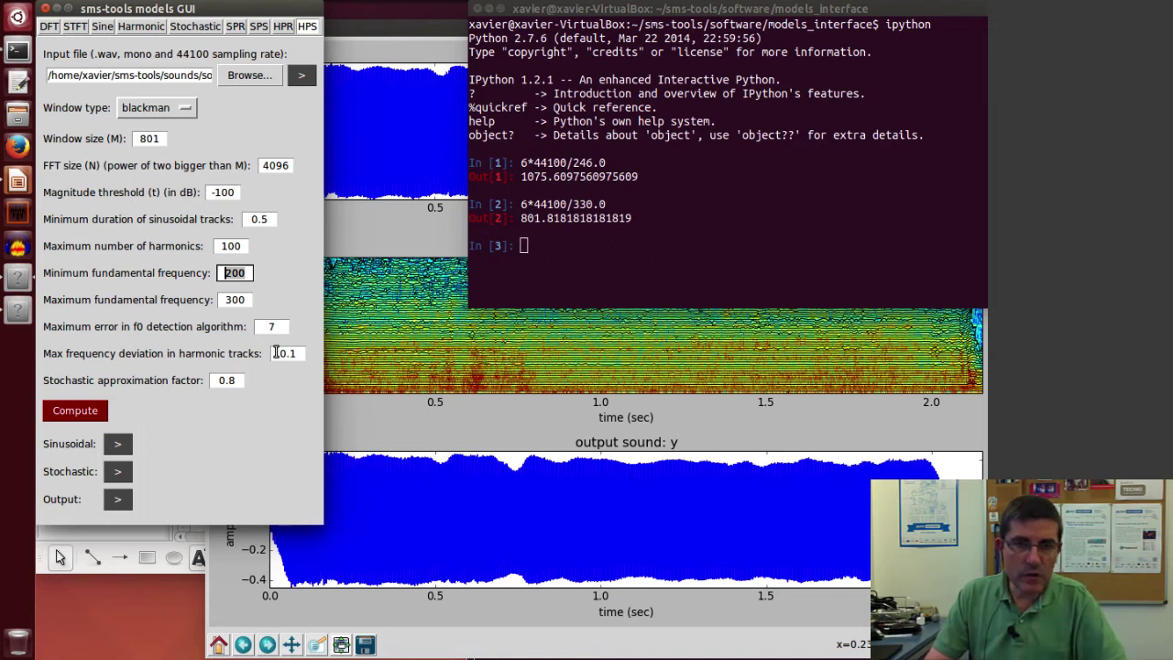
type("25")
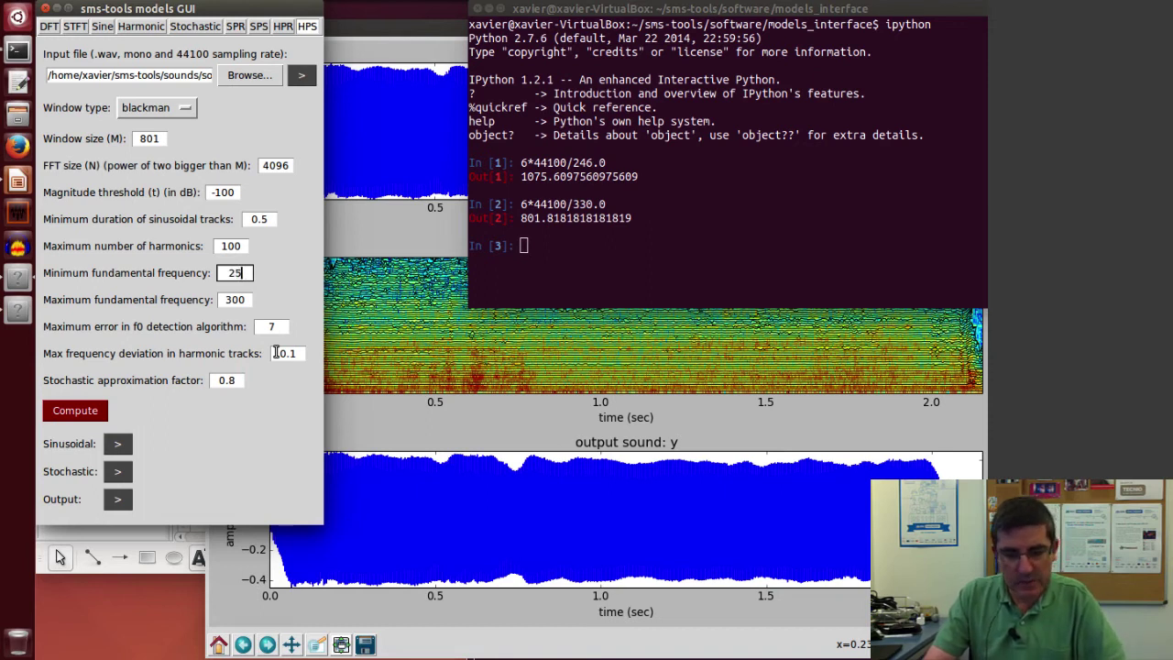
type("0")
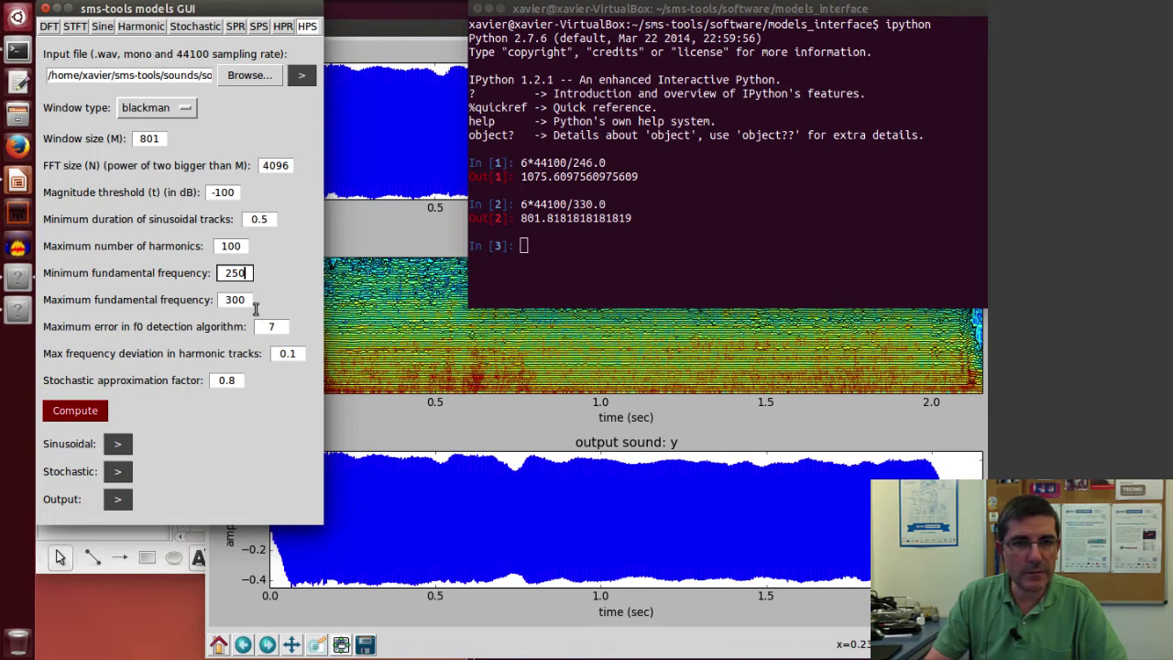
key("Tab")
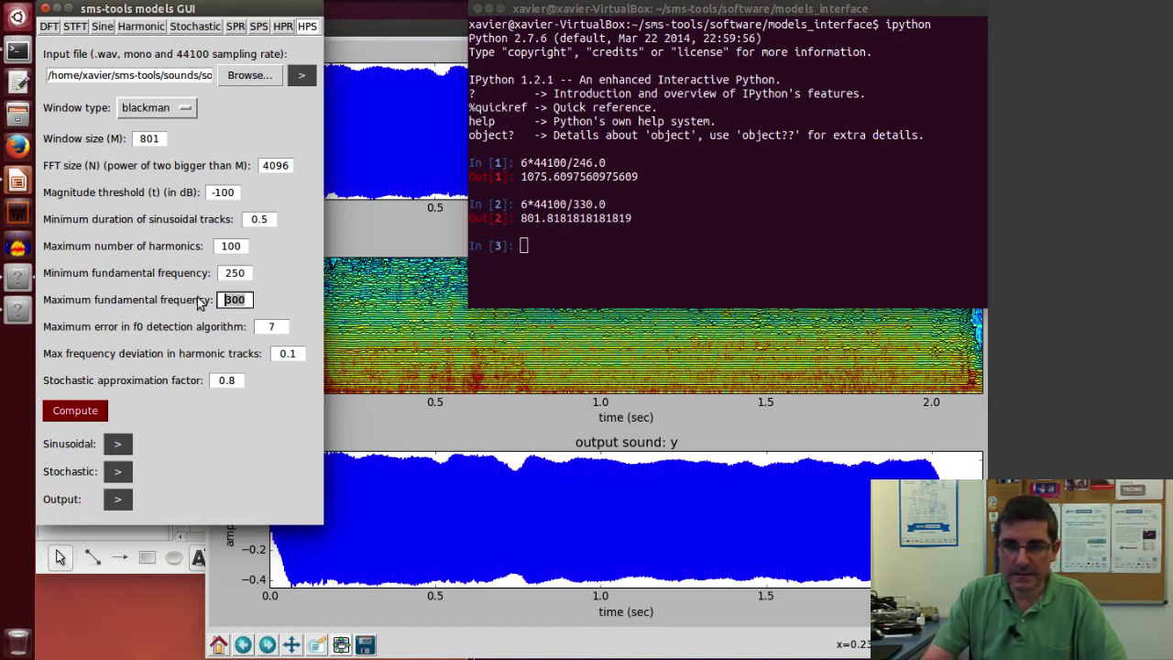
type("400")
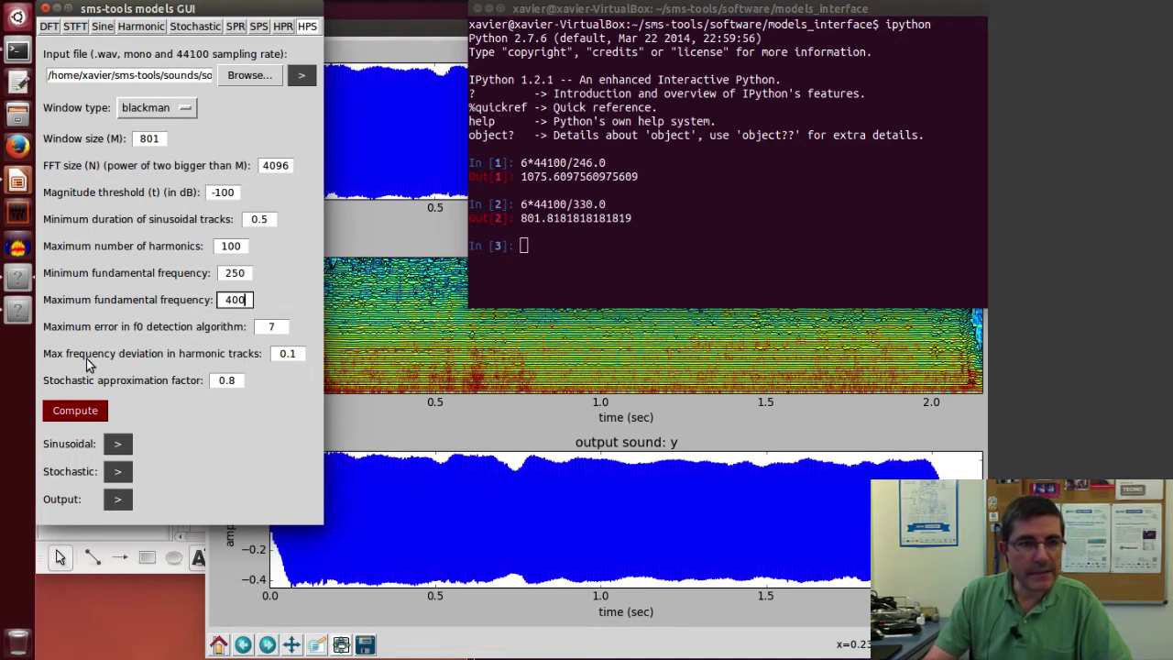
Compute the soprano HPS analysis, move Figure 2 aside, and play sinusoidal, stochastic and output sounds
left_click(62, 414)
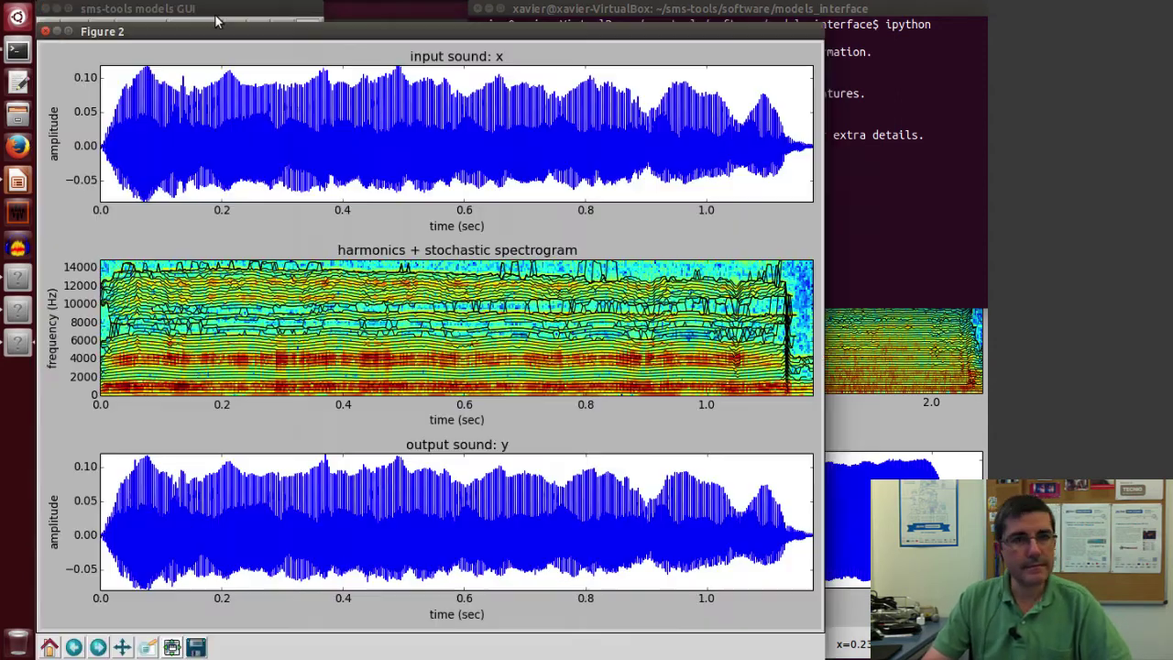
left_click_drag(210, 31, 404, 31)
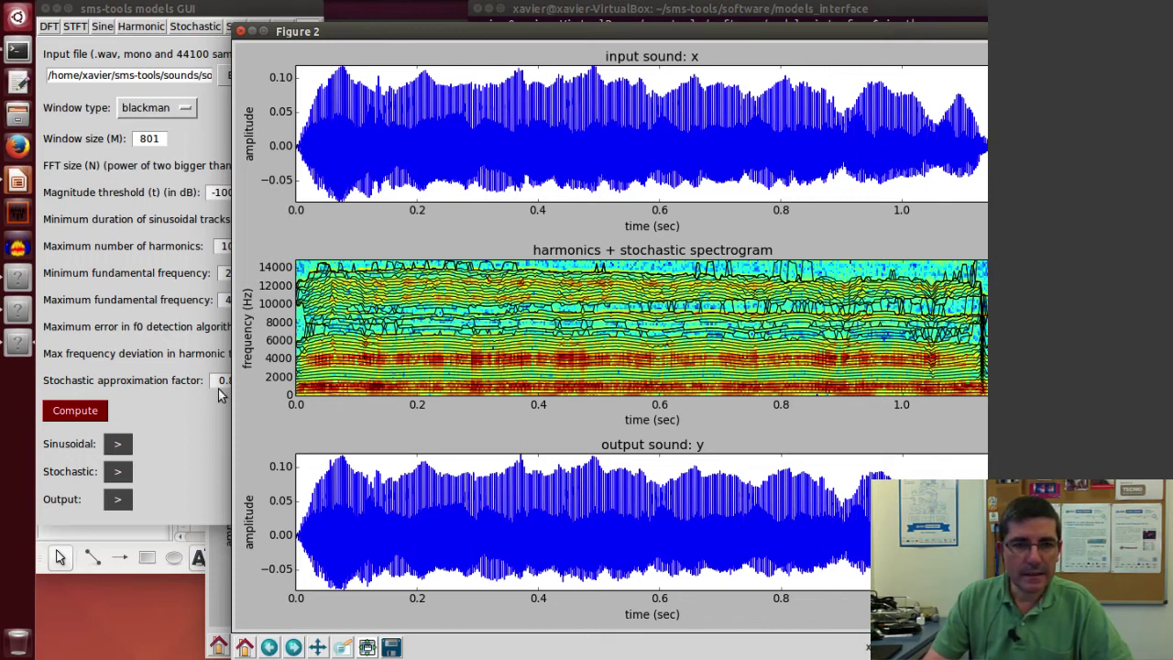
left_click(114, 448)
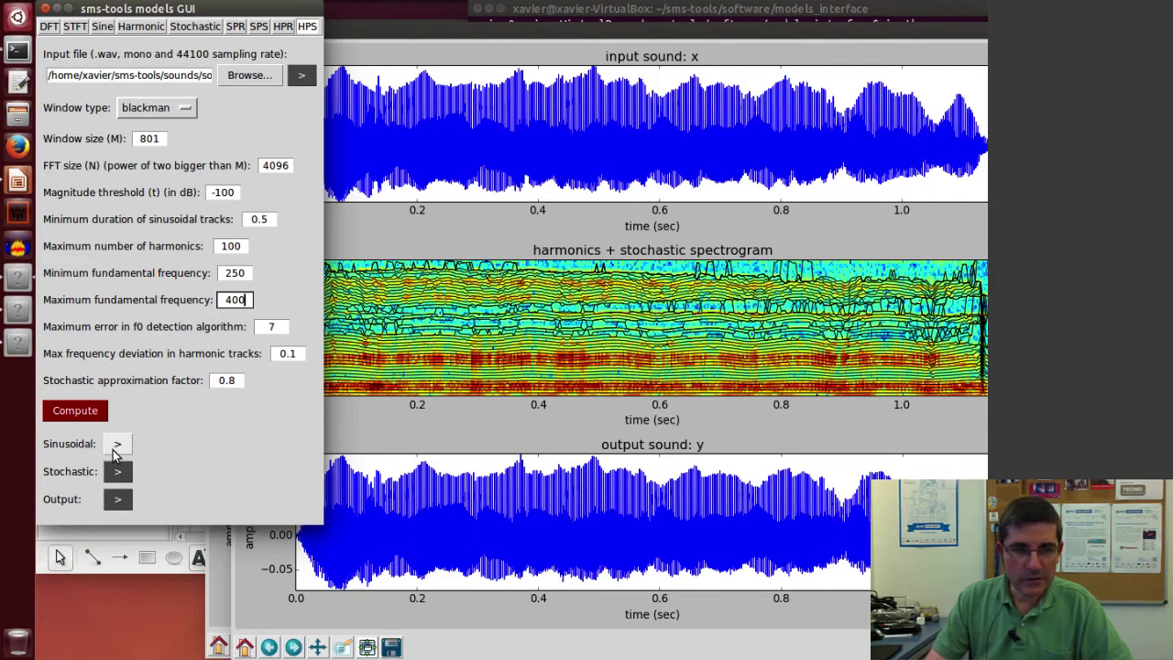
left_click(115, 475)
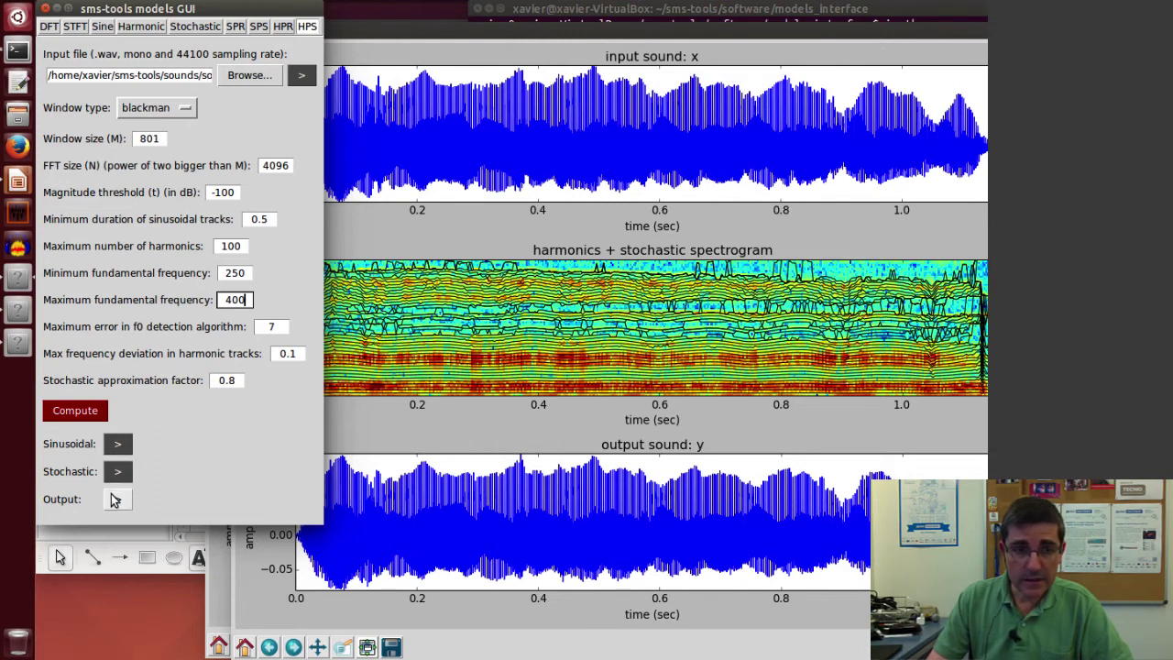
left_click(114, 500)
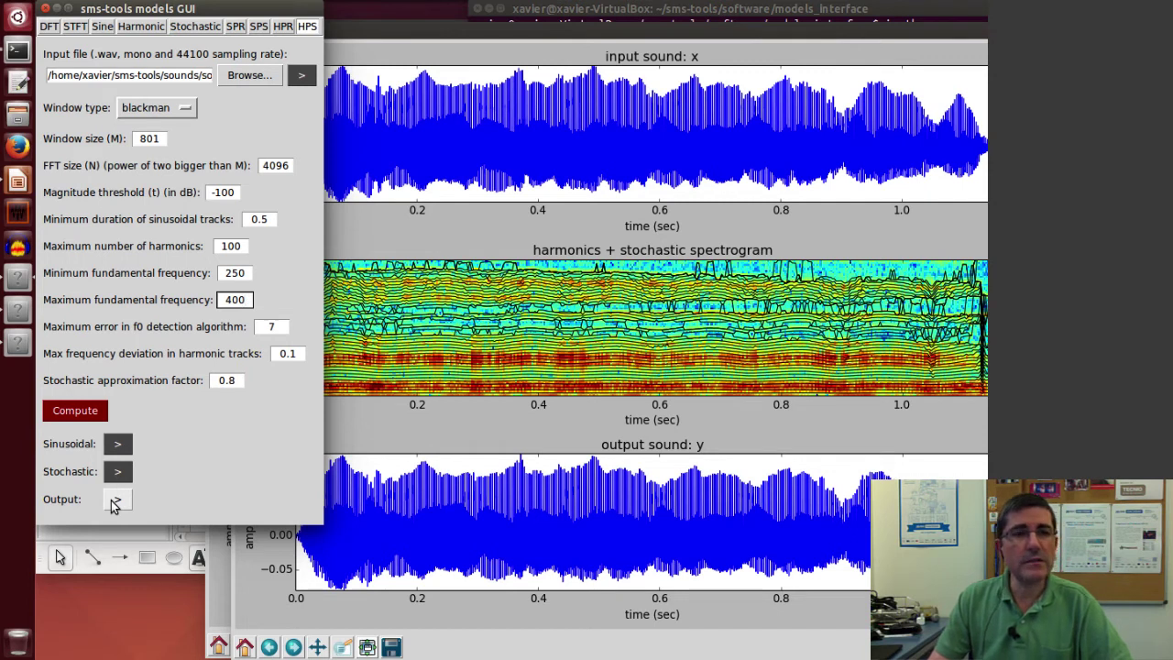
Close the models GUI window and the Figure 2 and Figure 1 plots
left_click(43, 8)
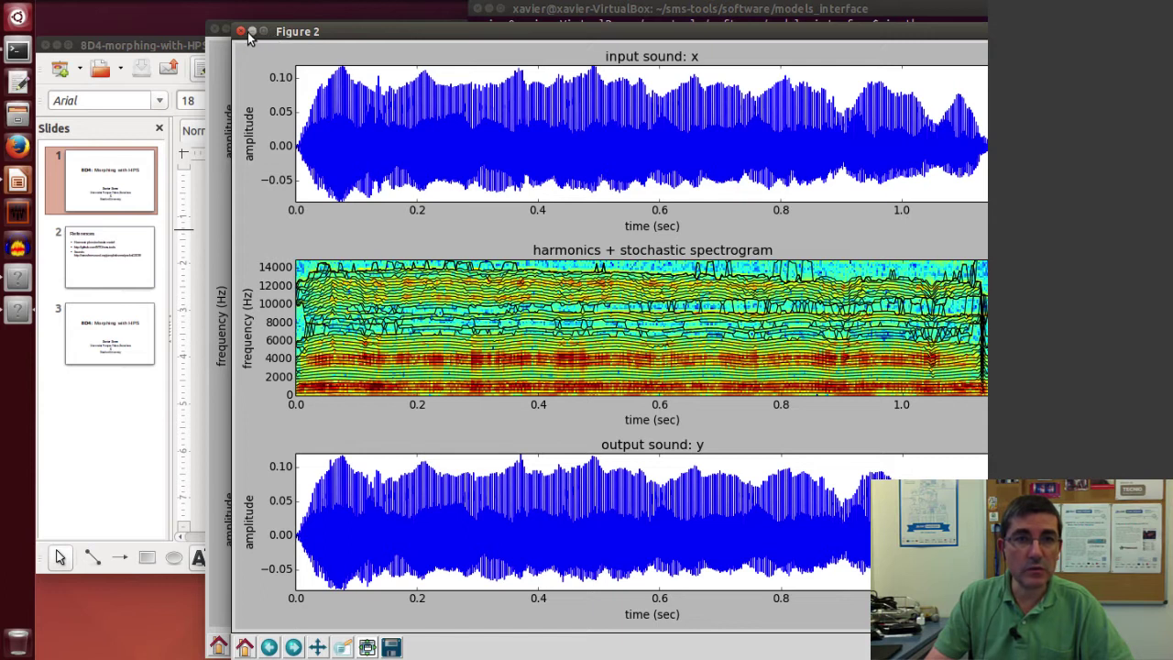
left_click(242, 33)
left_click(614, 396)
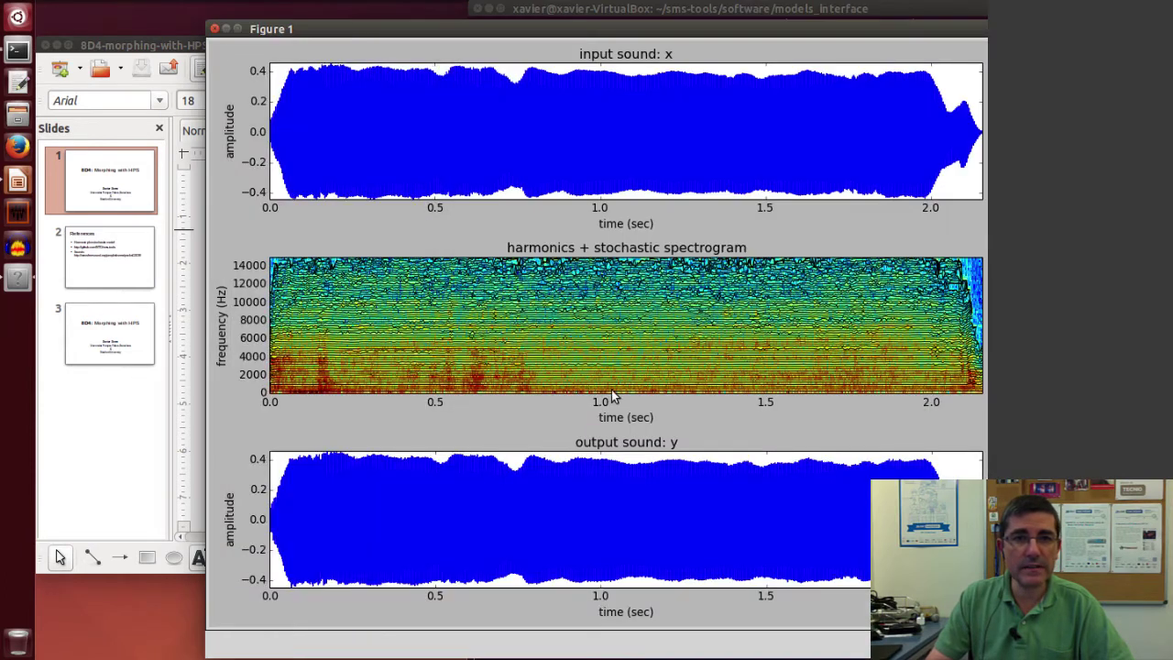
left_click(214, 29)
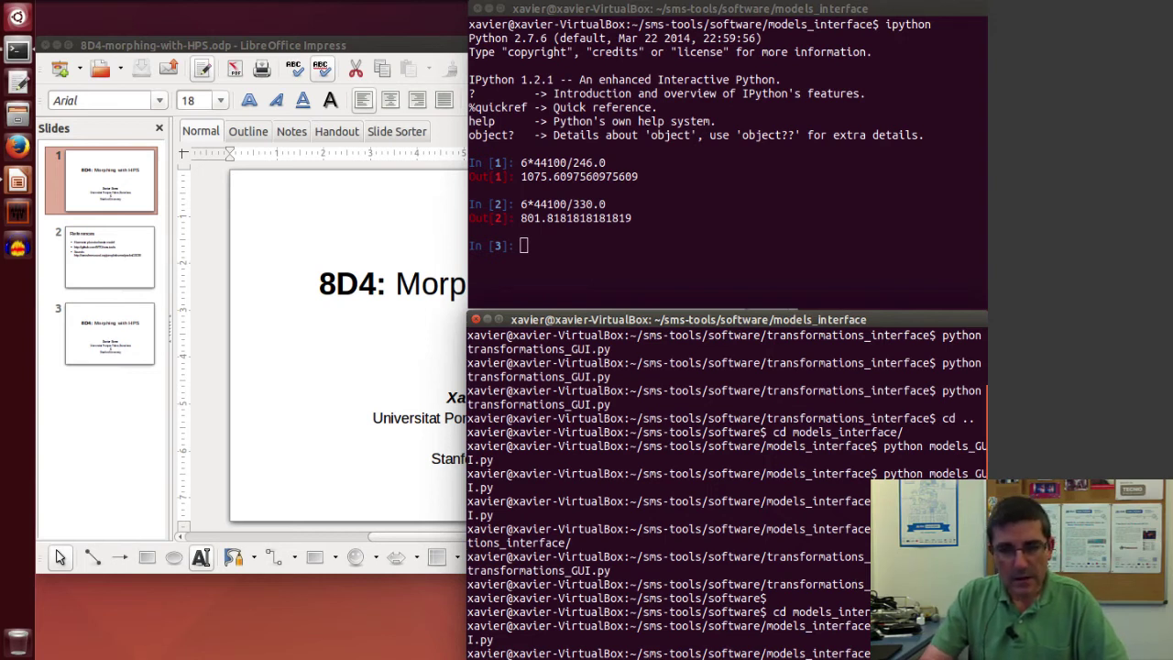
Change into transformations_interface and enter the python transformations_GUI.py command
type("tions_")
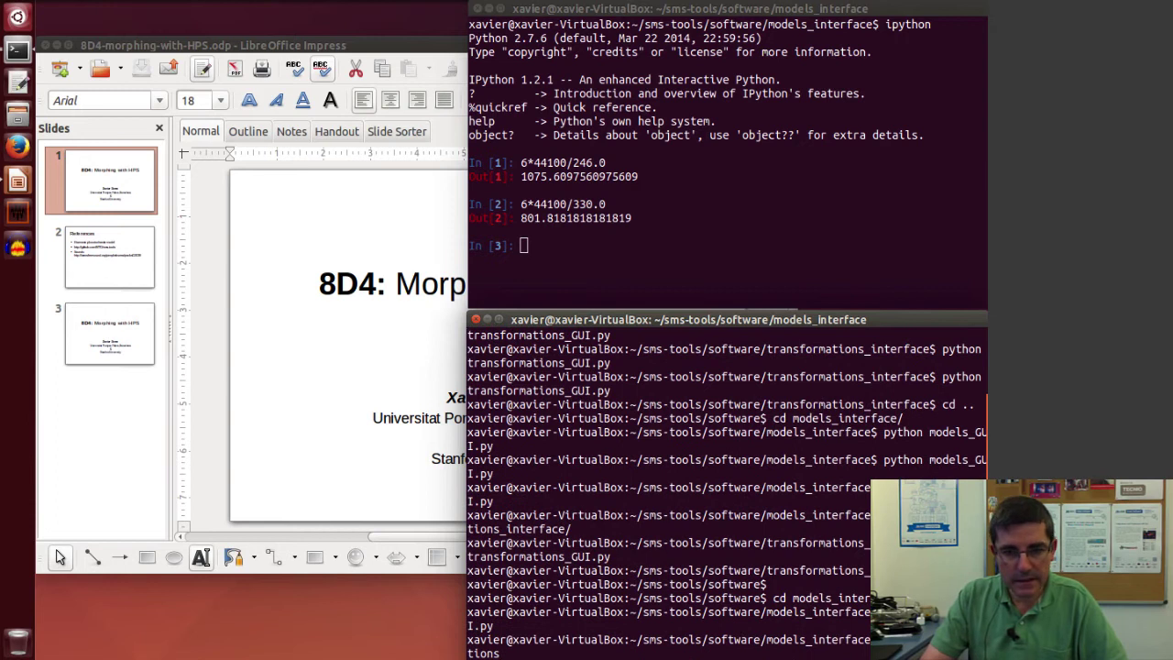
key("Tab")
key("Return")
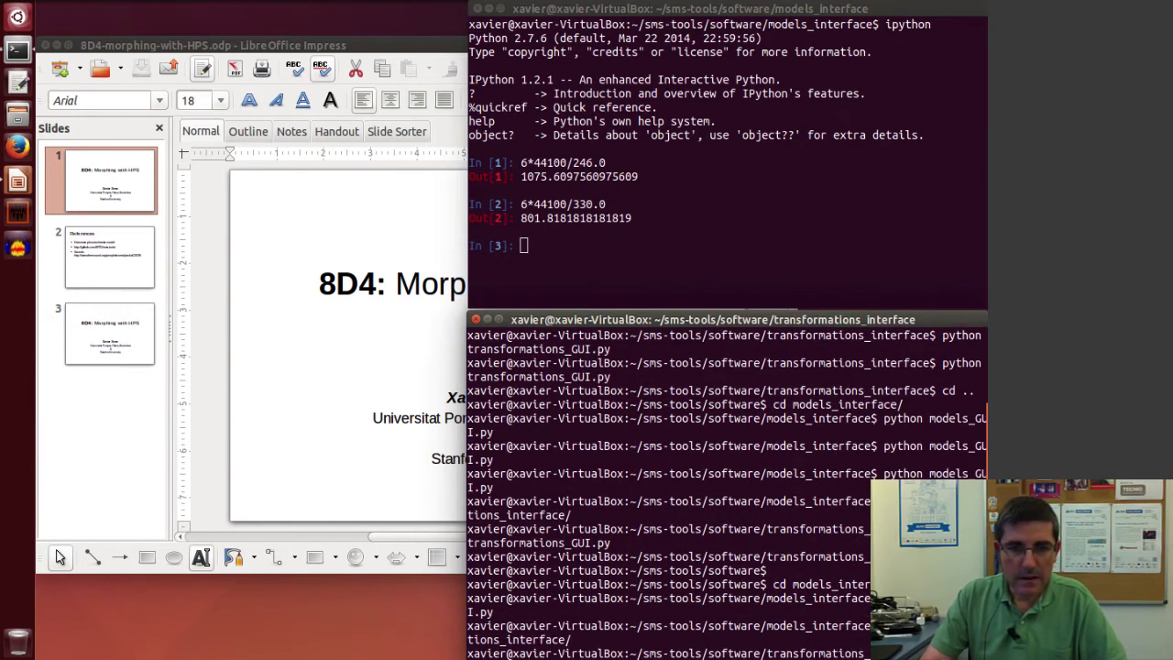
type("python ")
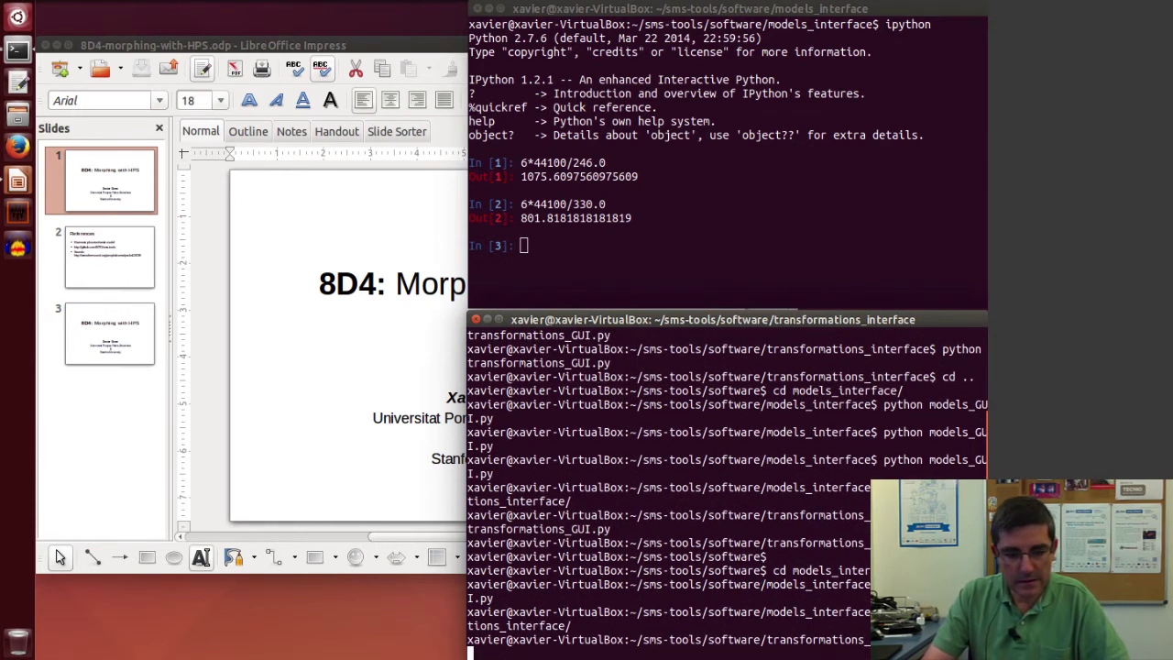
type("tra")
key("Tab")
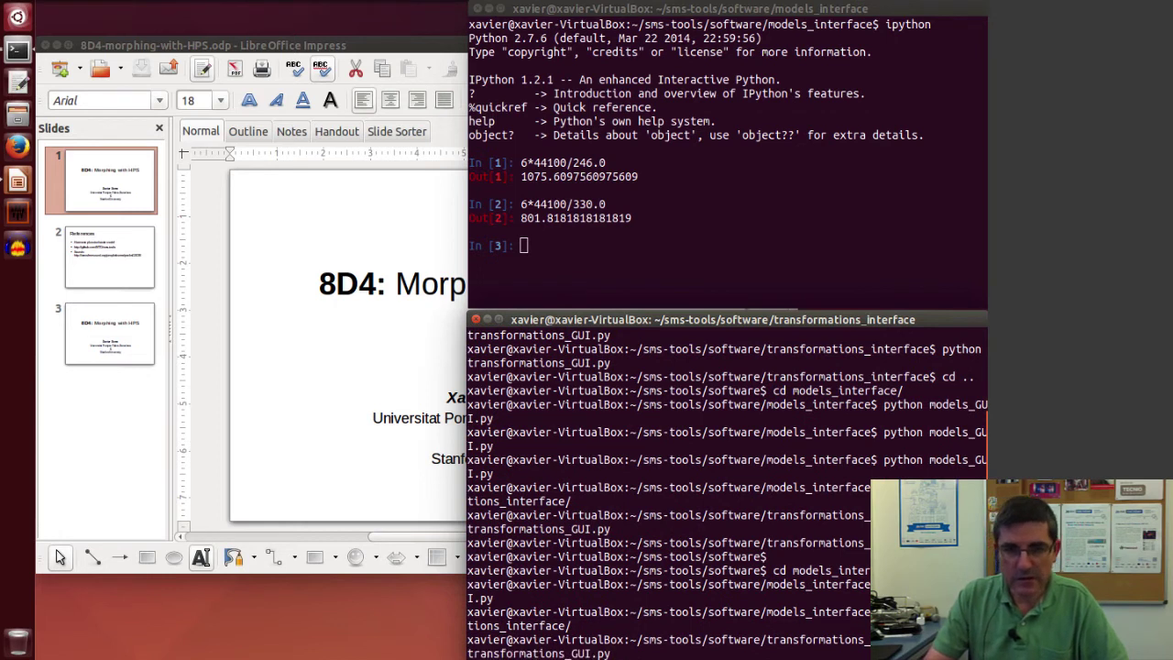
Launch the transformations GUI and give the violin sound window 1075 and FFT 4096 in HPS Morph
key("Return")
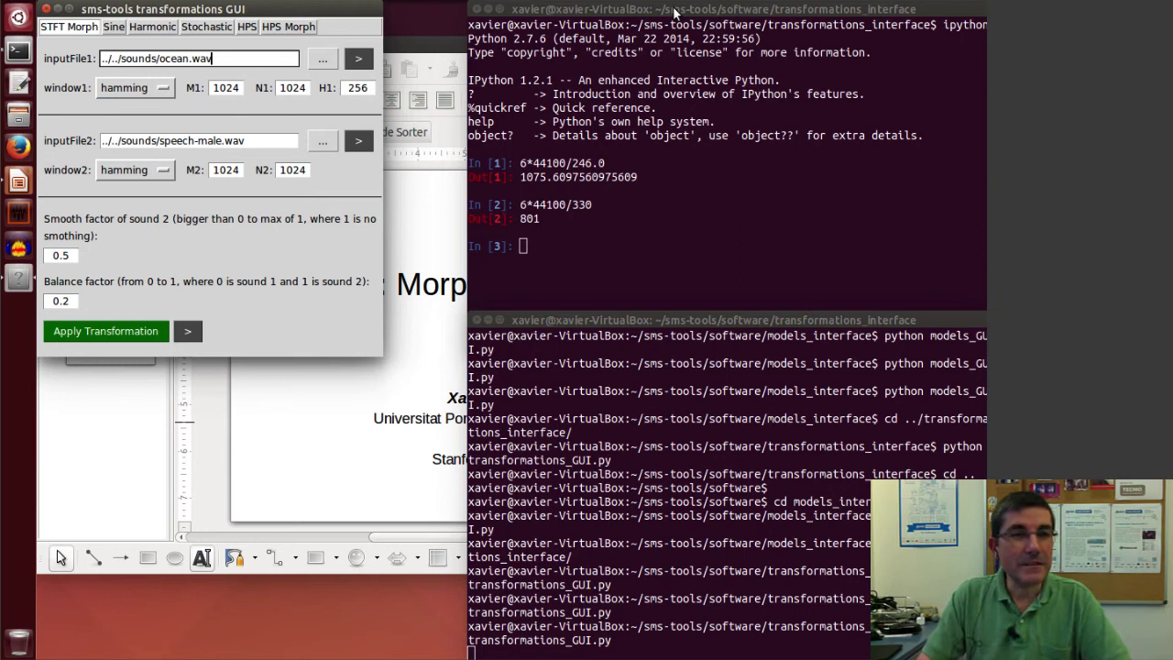
left_click(296, 28)
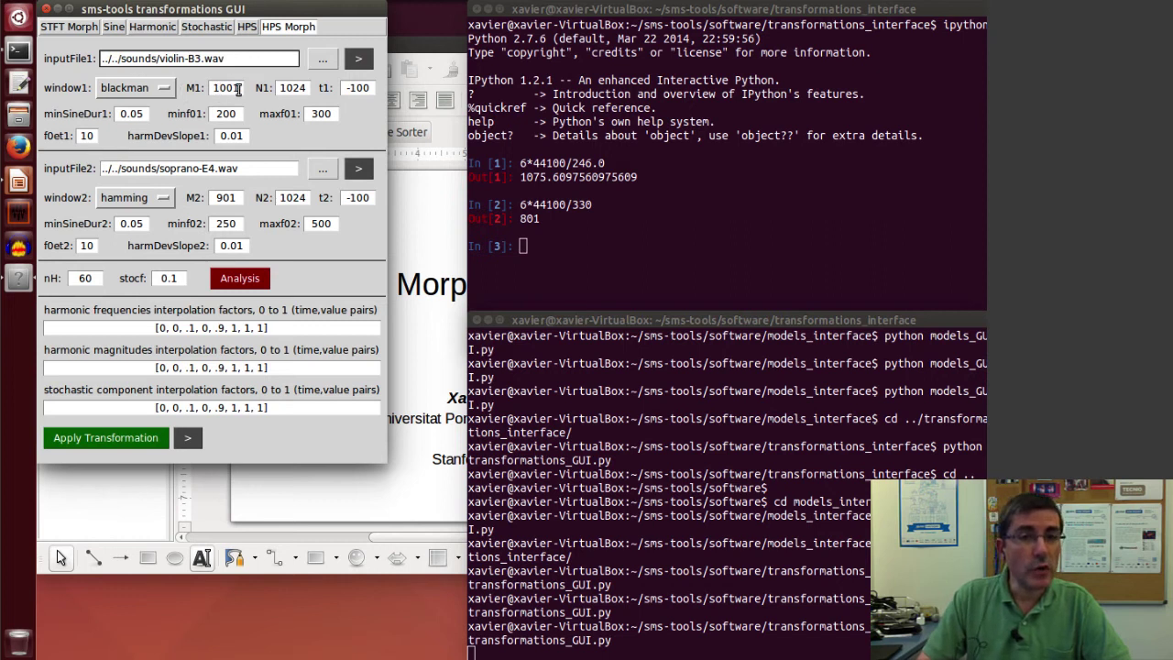
left_click_drag(240, 89, 206, 84)
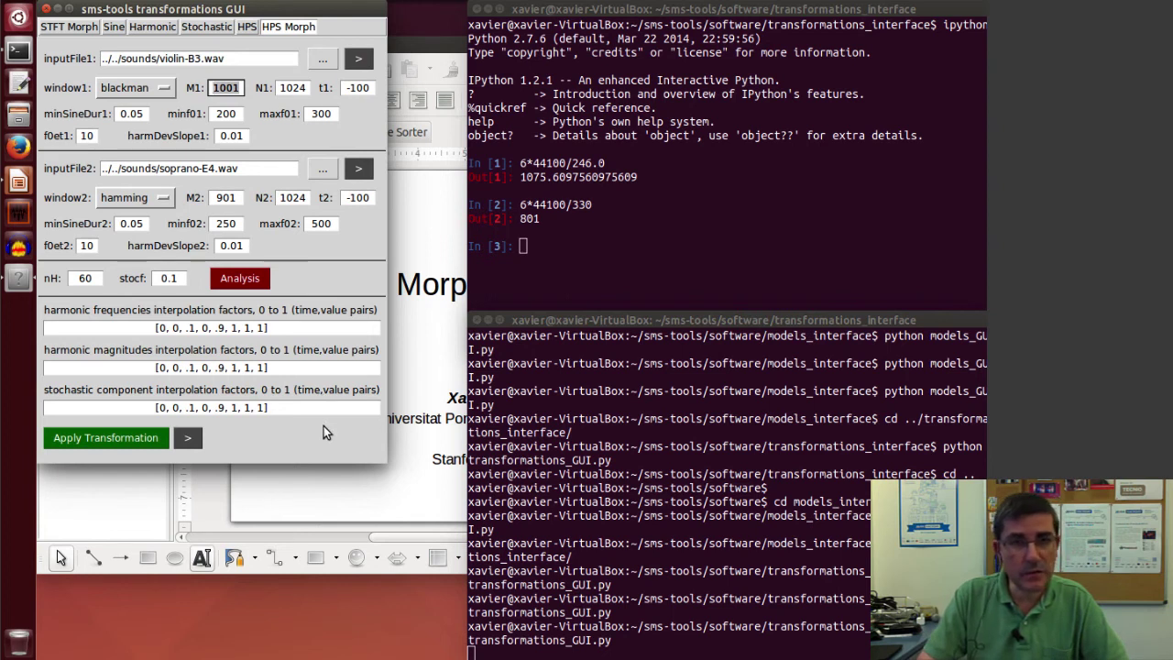
type("10")
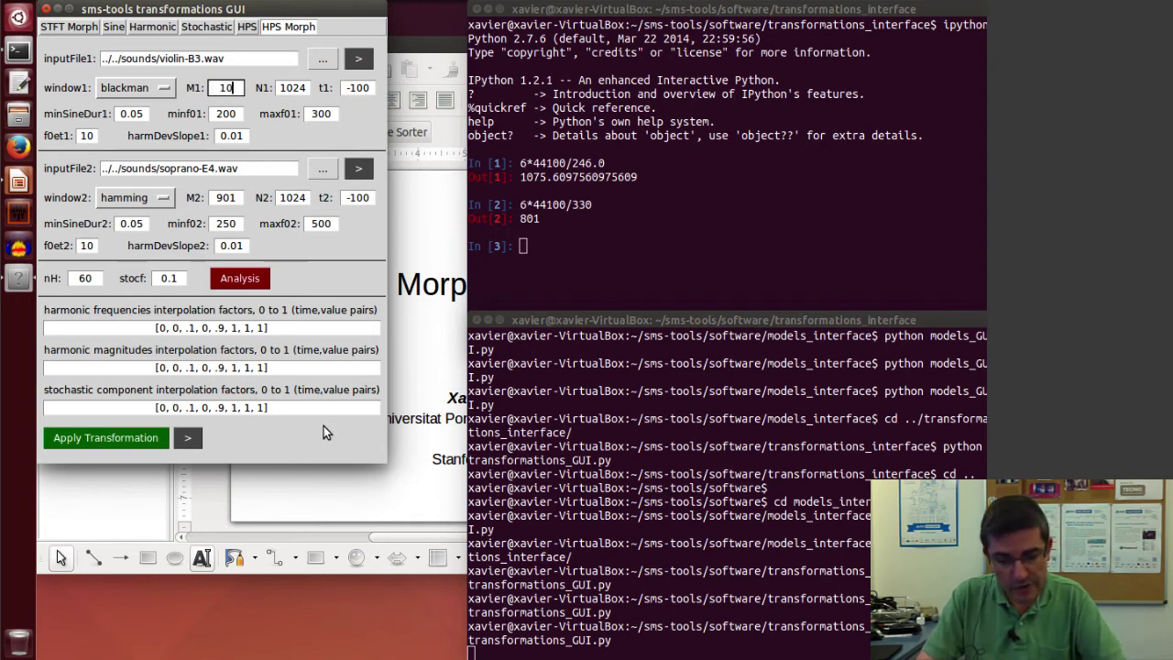
type("75")
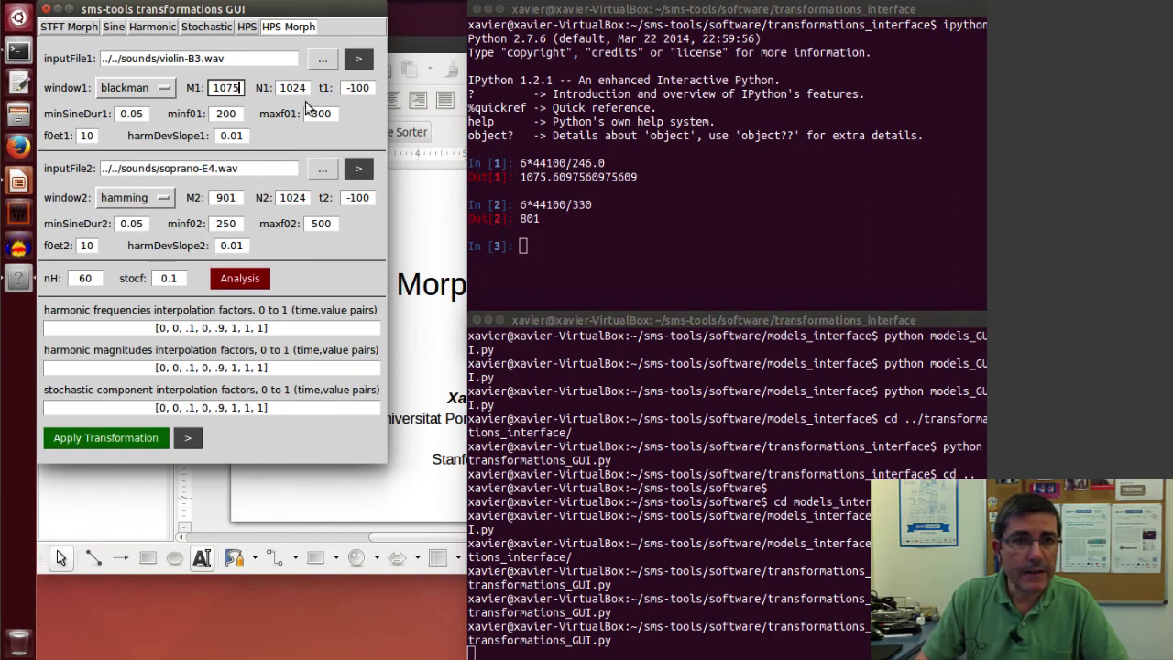
double_click(308, 87)
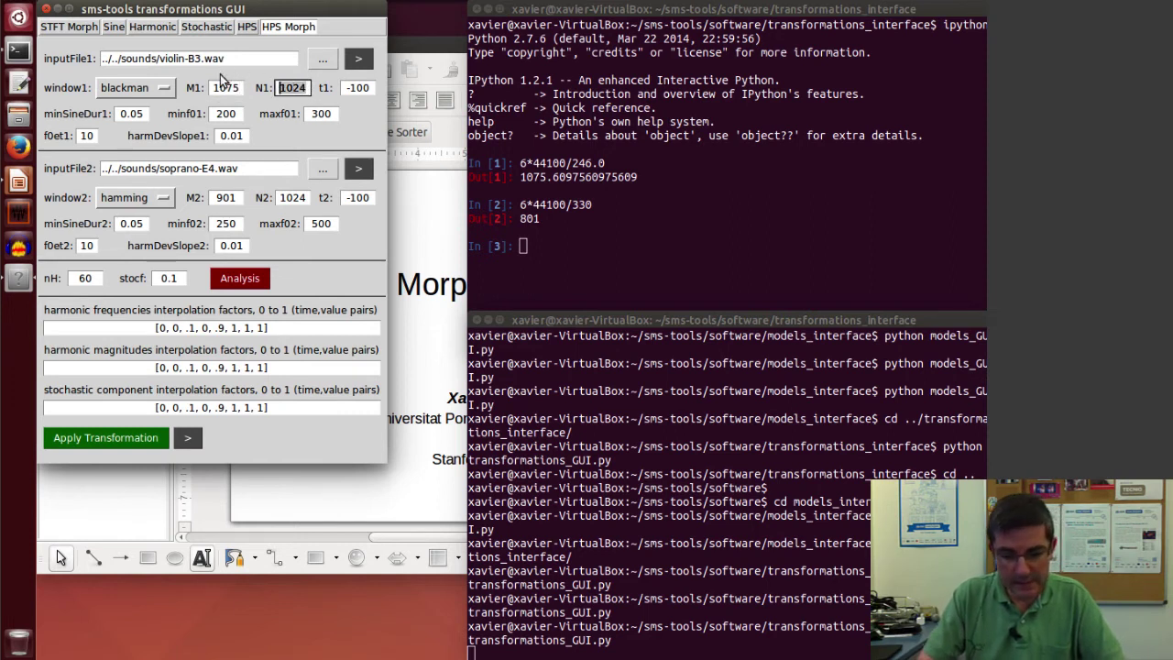
type("4096")
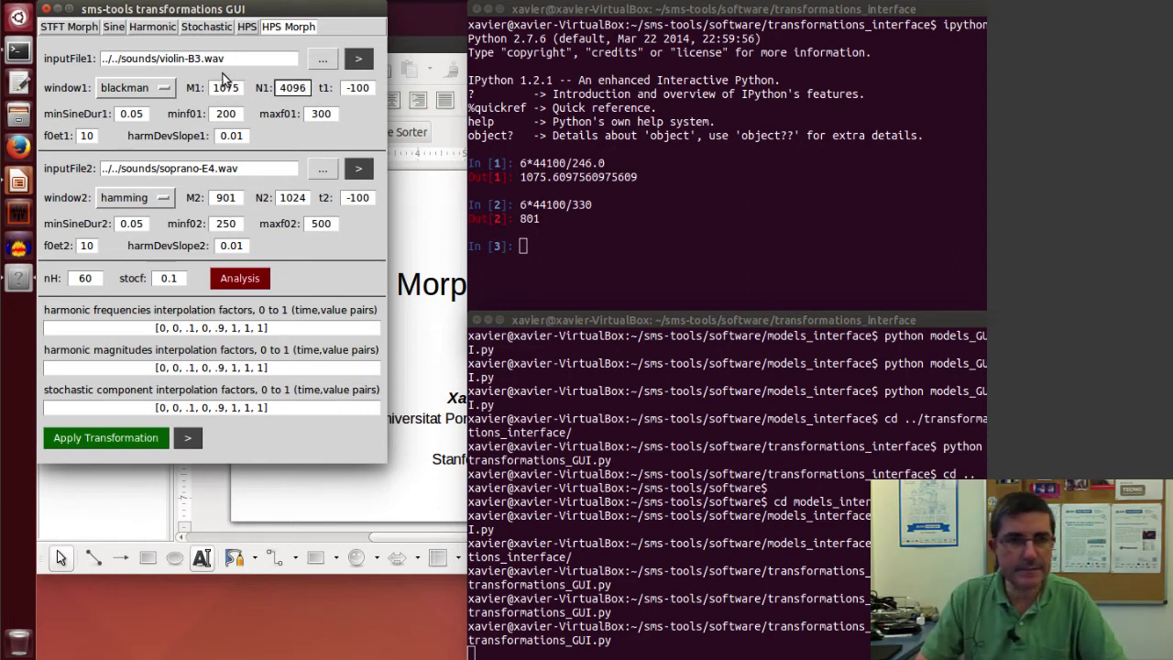
Set the violin's minimum sine duration to 0.5 and edit its 200–300 Hz f0 range
left_click(132, 113)
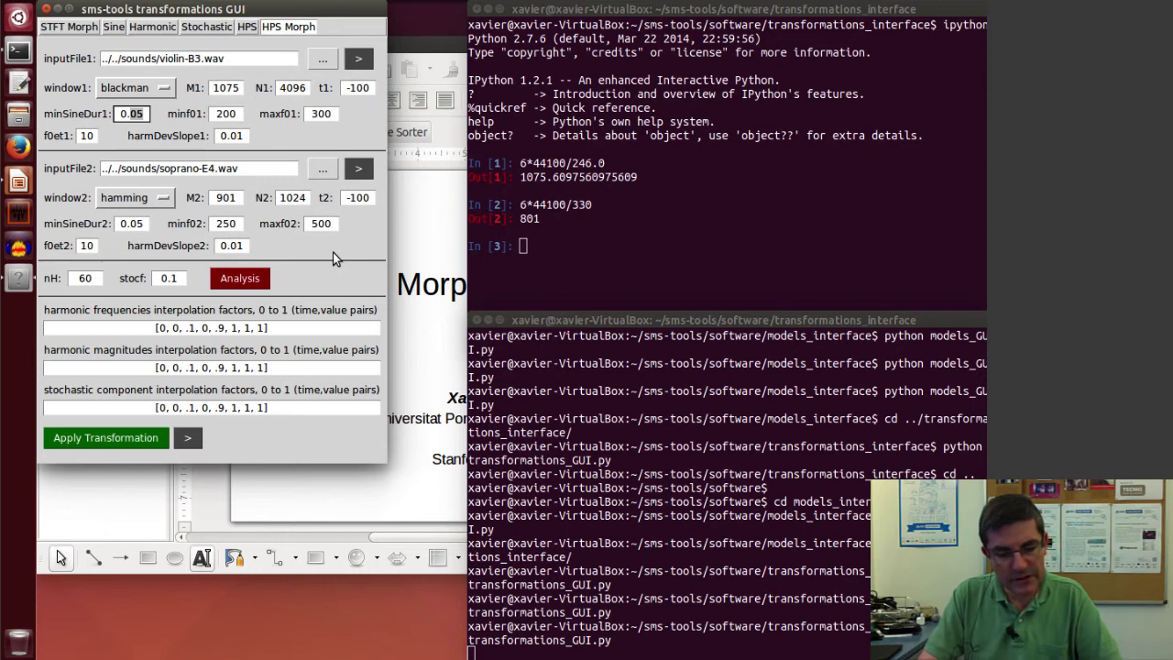
key("Delete")
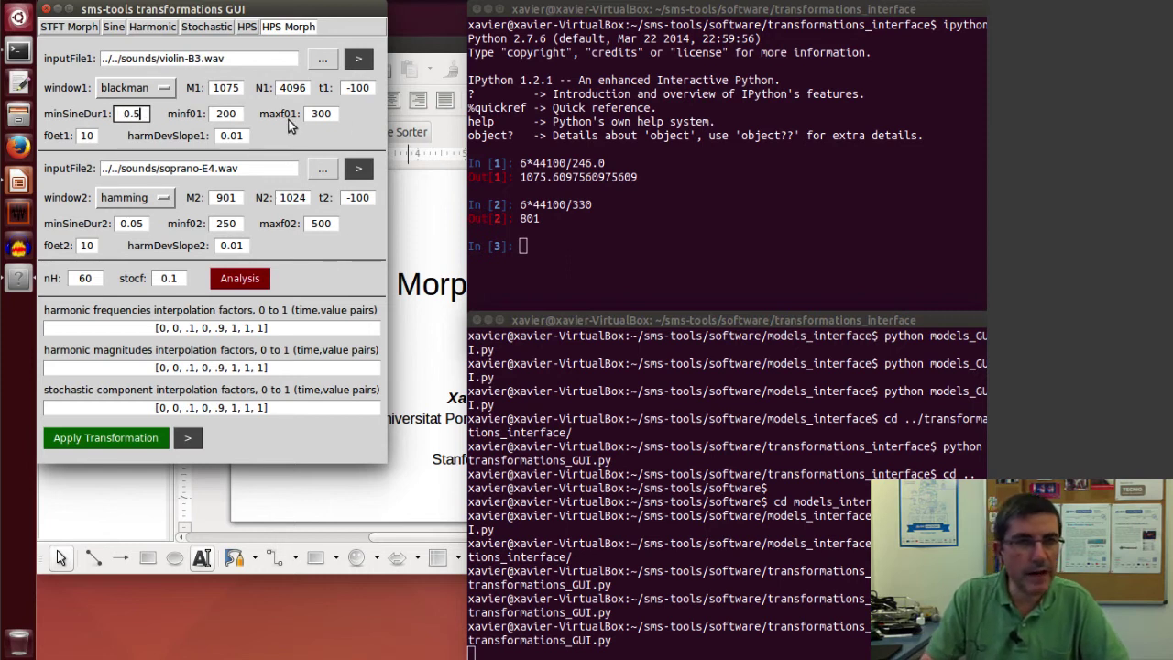
double_click(234, 113)
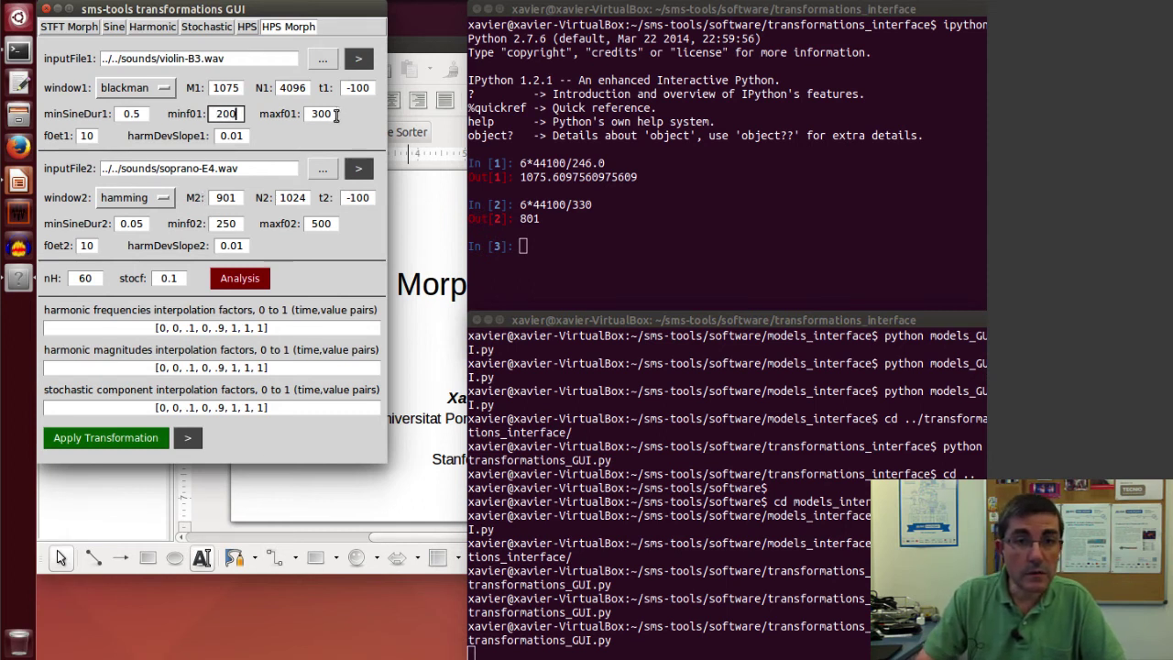
left_click(333, 113)
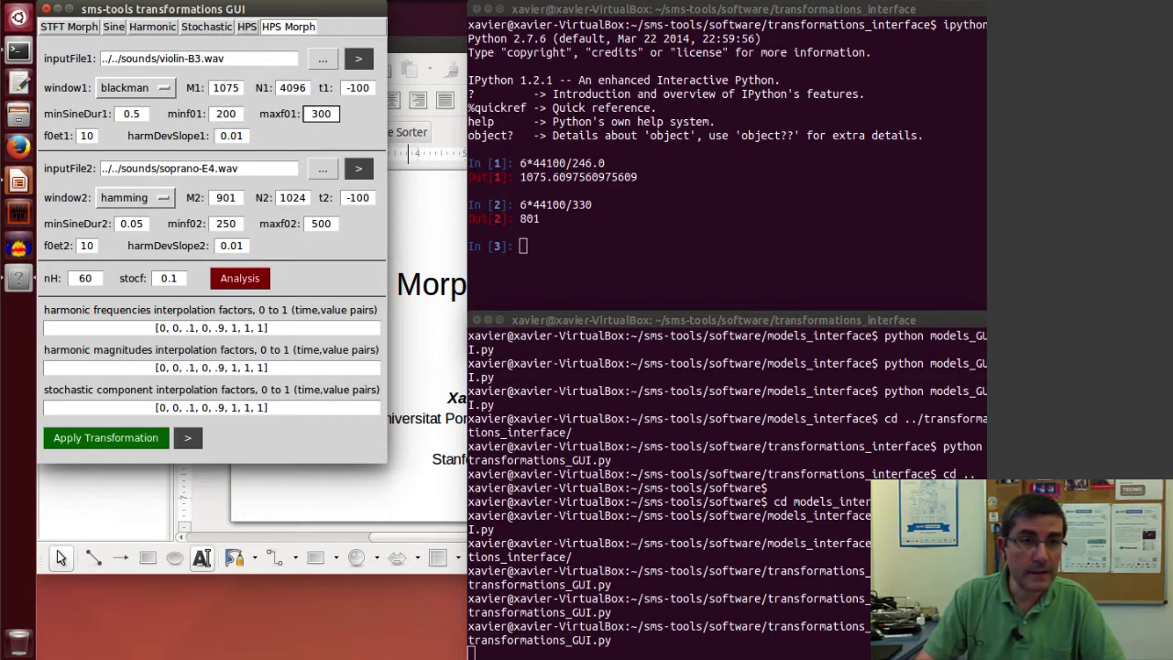
Set the violin's f0 error threshold to 7 and harmonic deviation slope to 0.05
left_click_drag(91, 135, 80, 136)
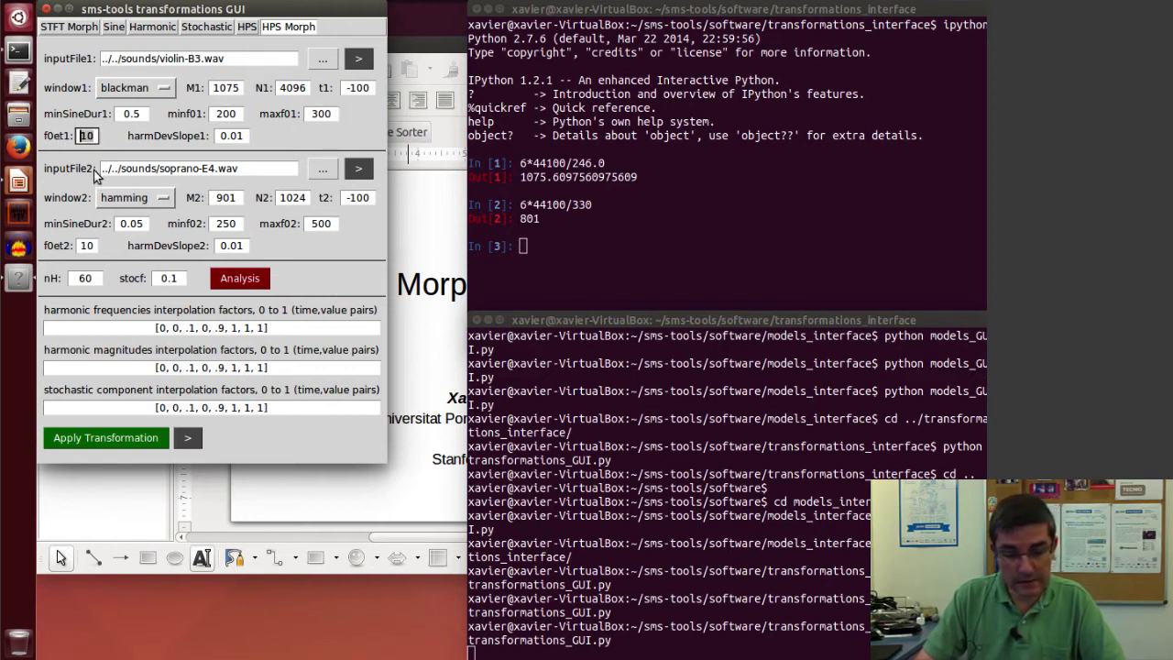
type("7")
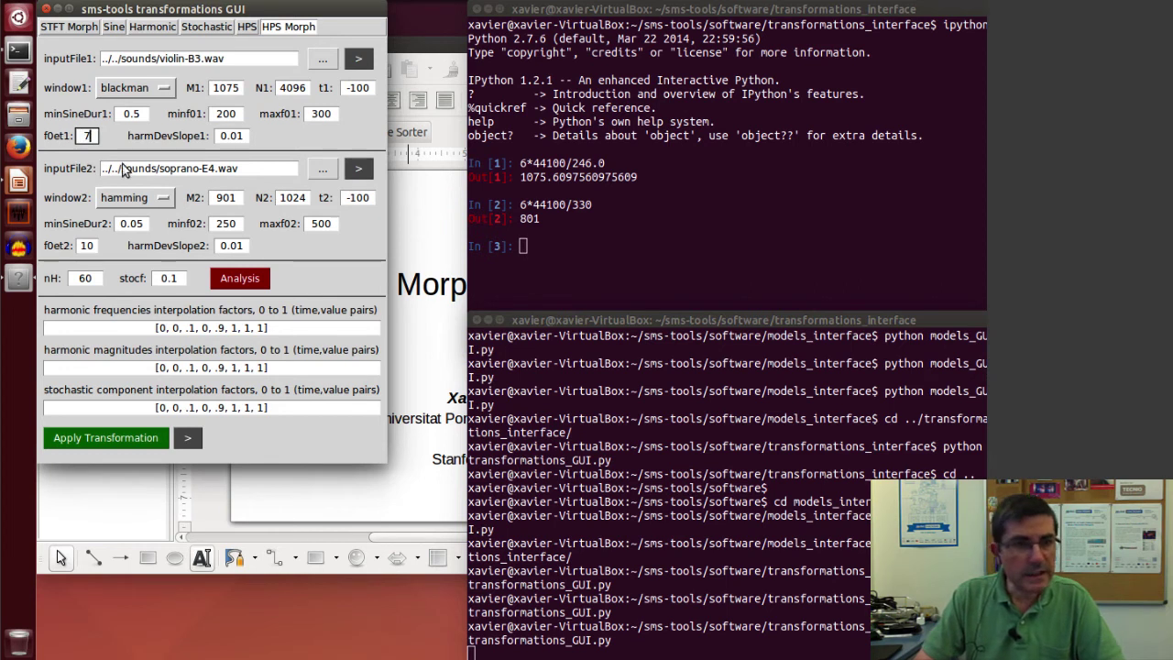
left_click(243, 136)
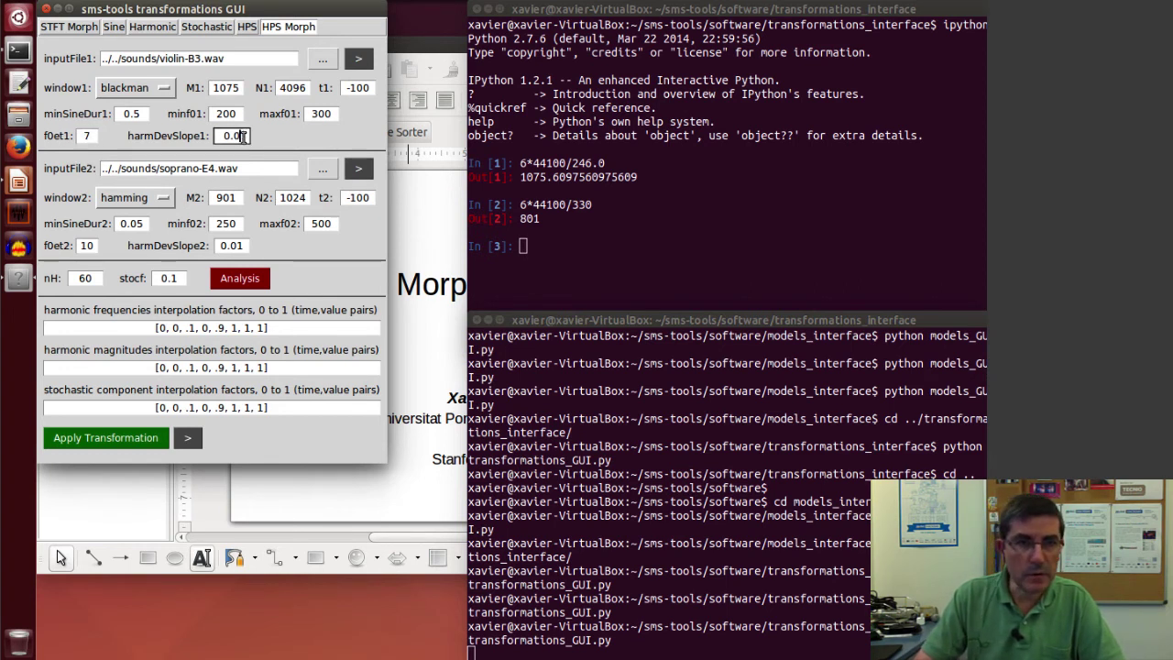
key("BackSpace")
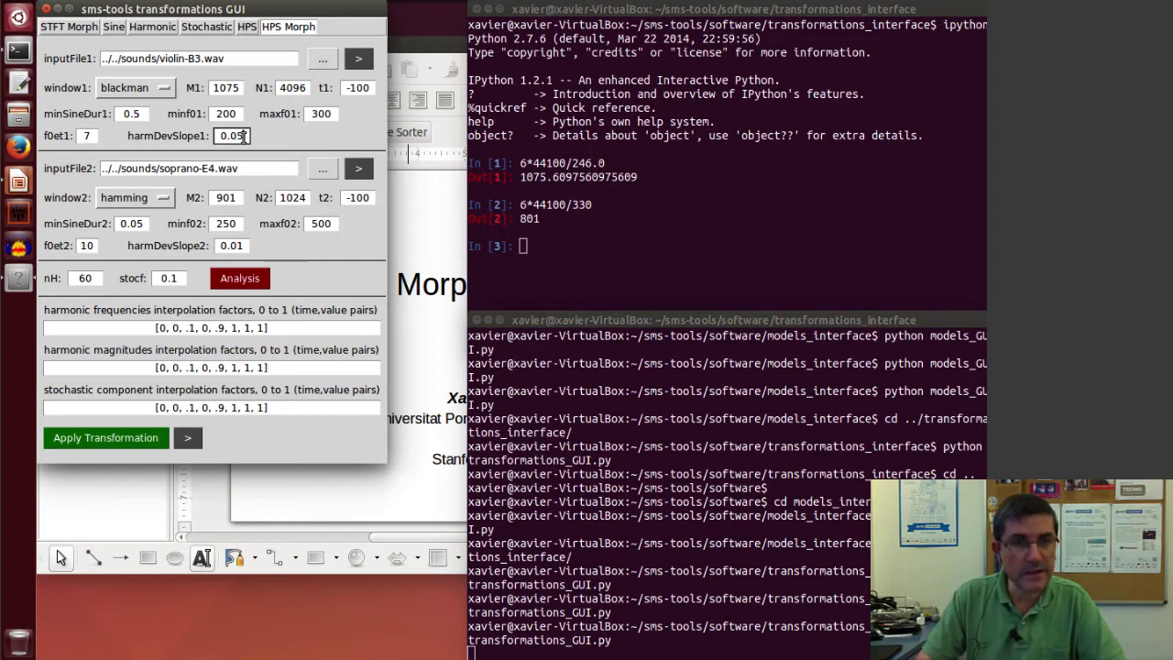
type("5")
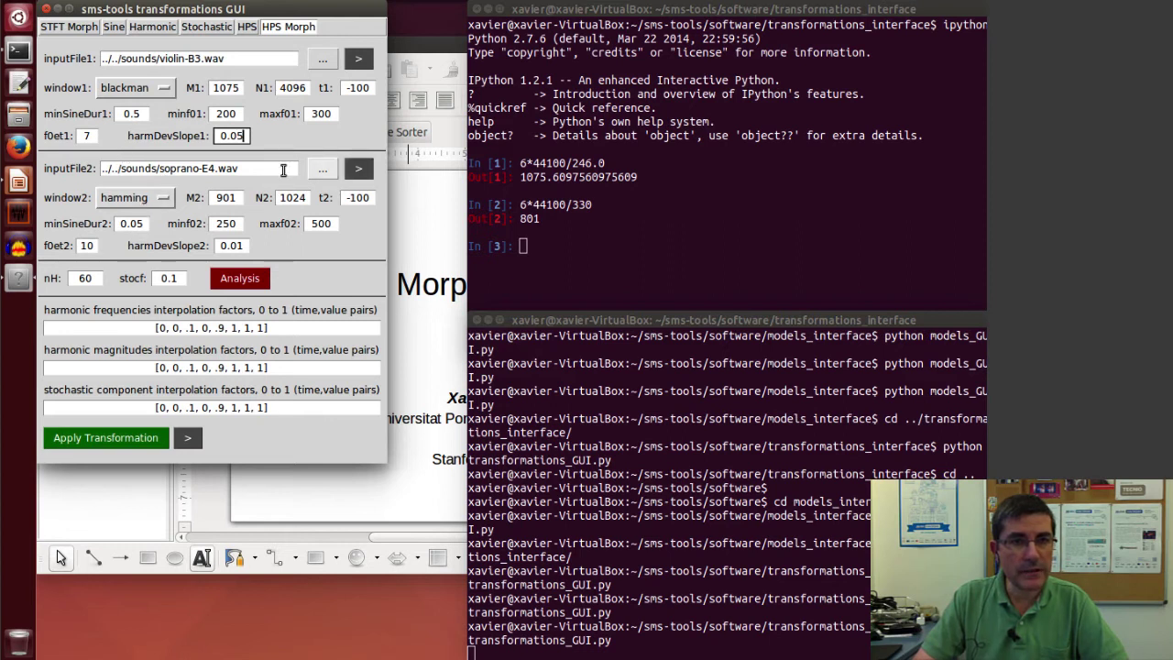
Give the soprano sound a blackman window of 801, FFT 4096 and minimum sine duration 0.5
left_click(154, 198)
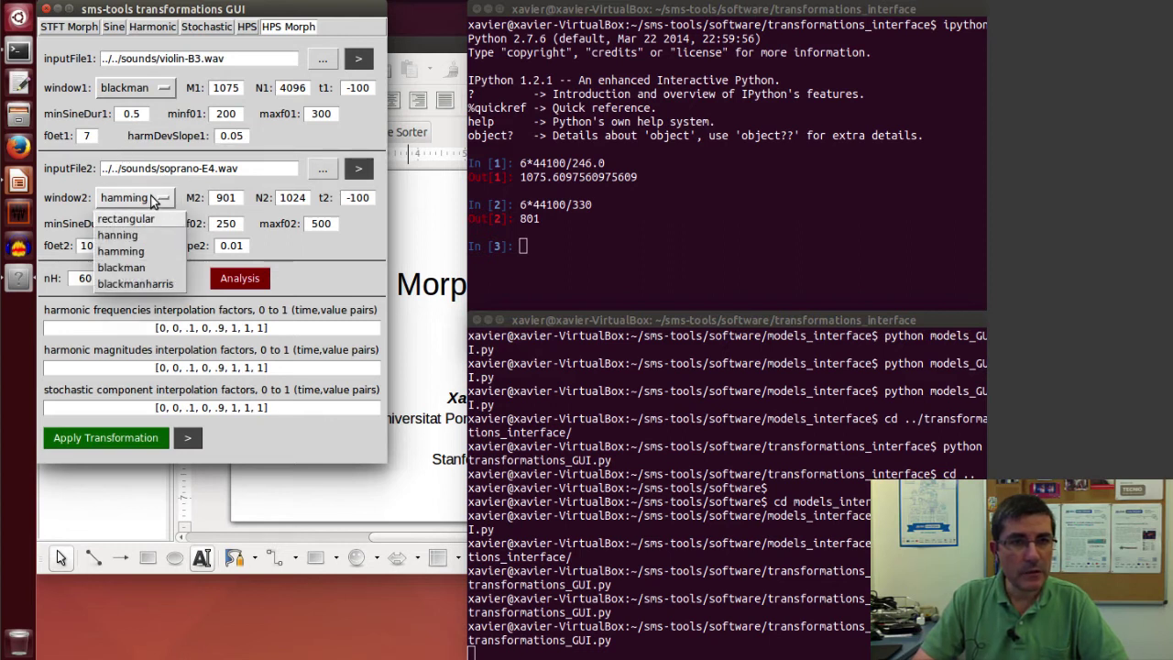
left_click(135, 268)
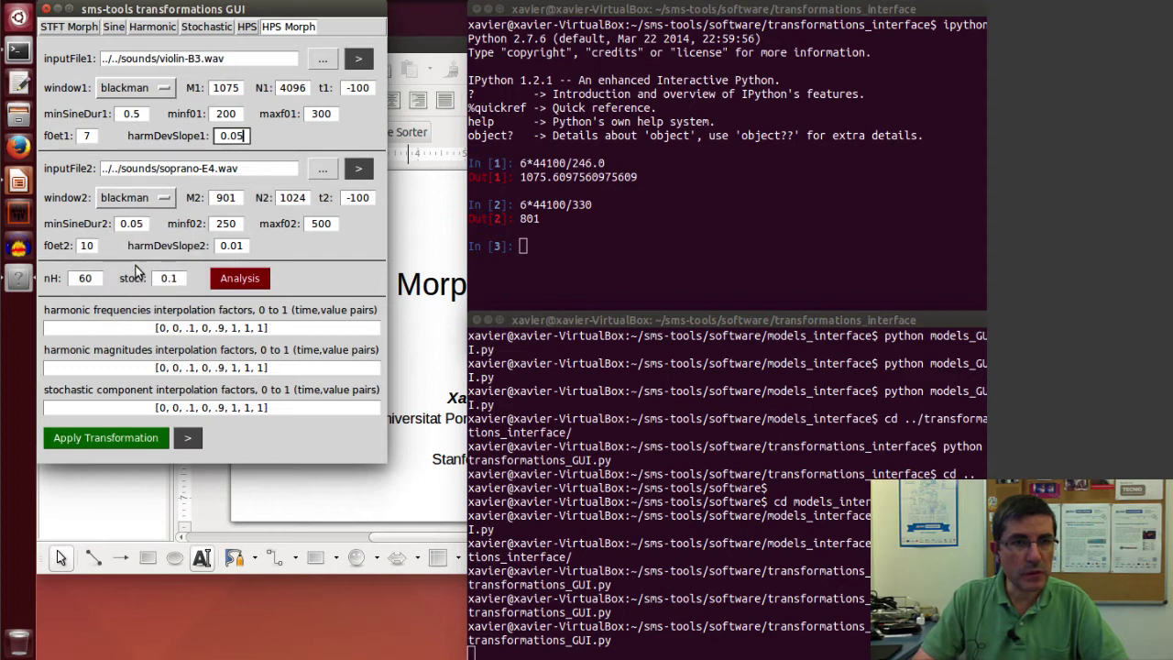
double_click(230, 198)
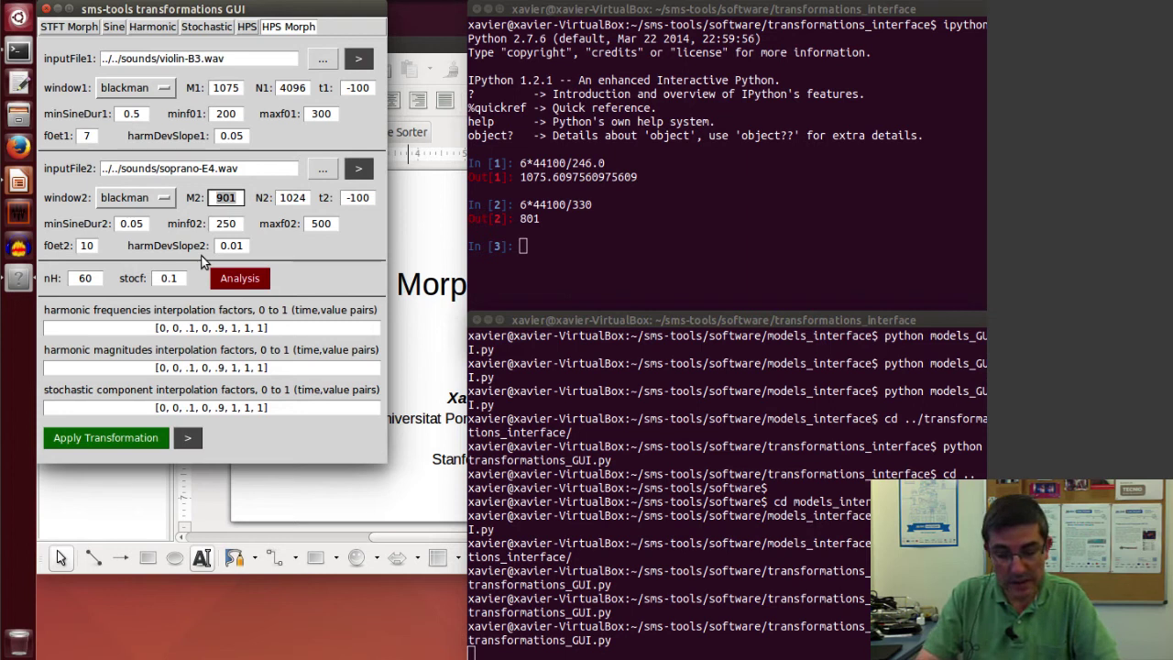
type("8")
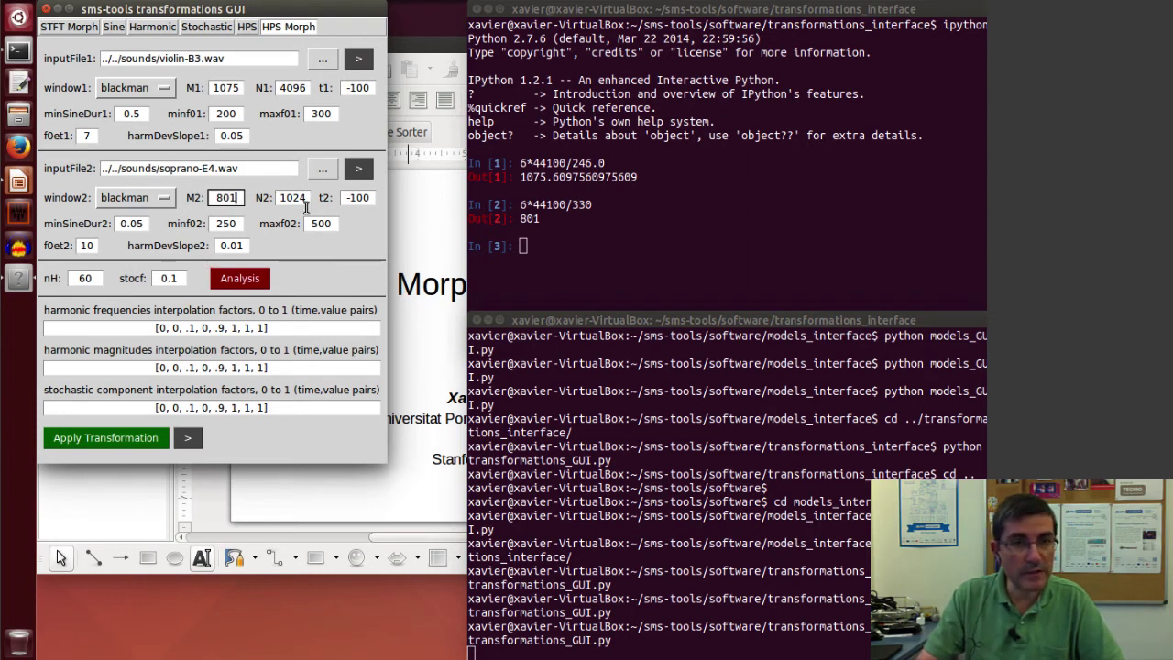
double_click(304, 198)
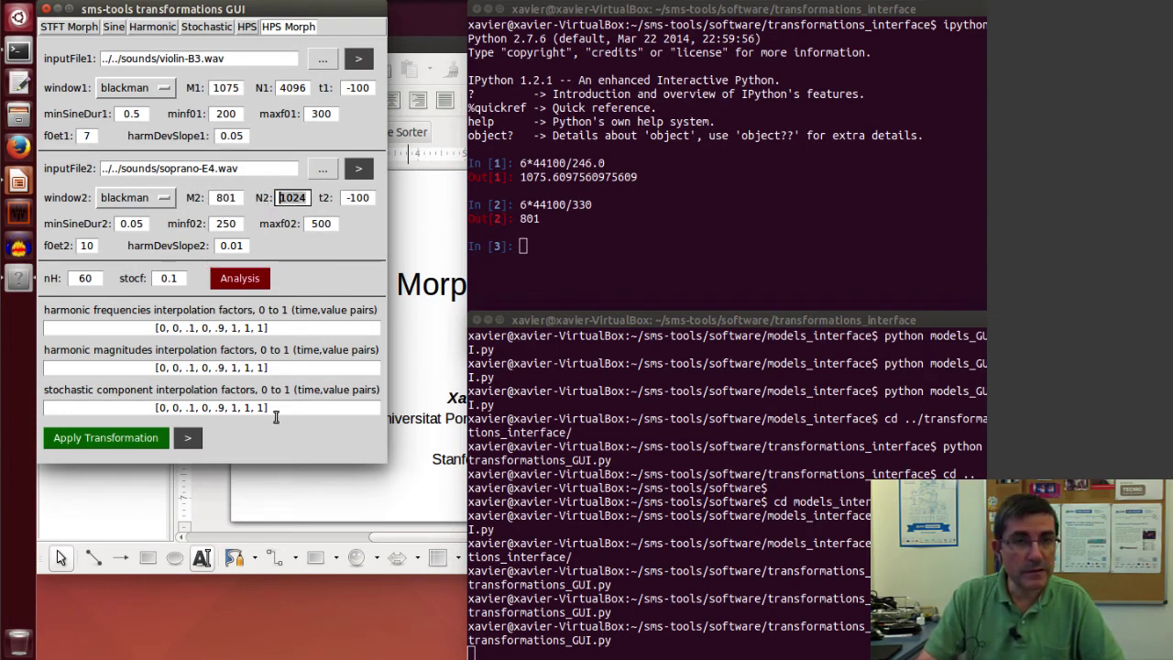
type("4")
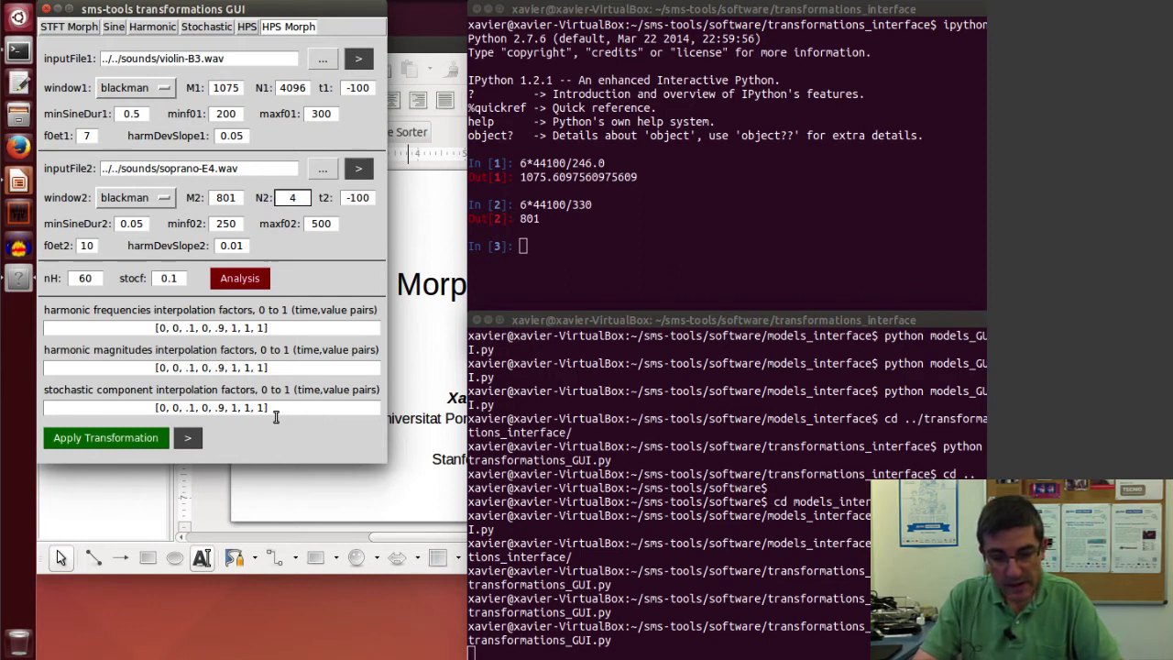
type("096")
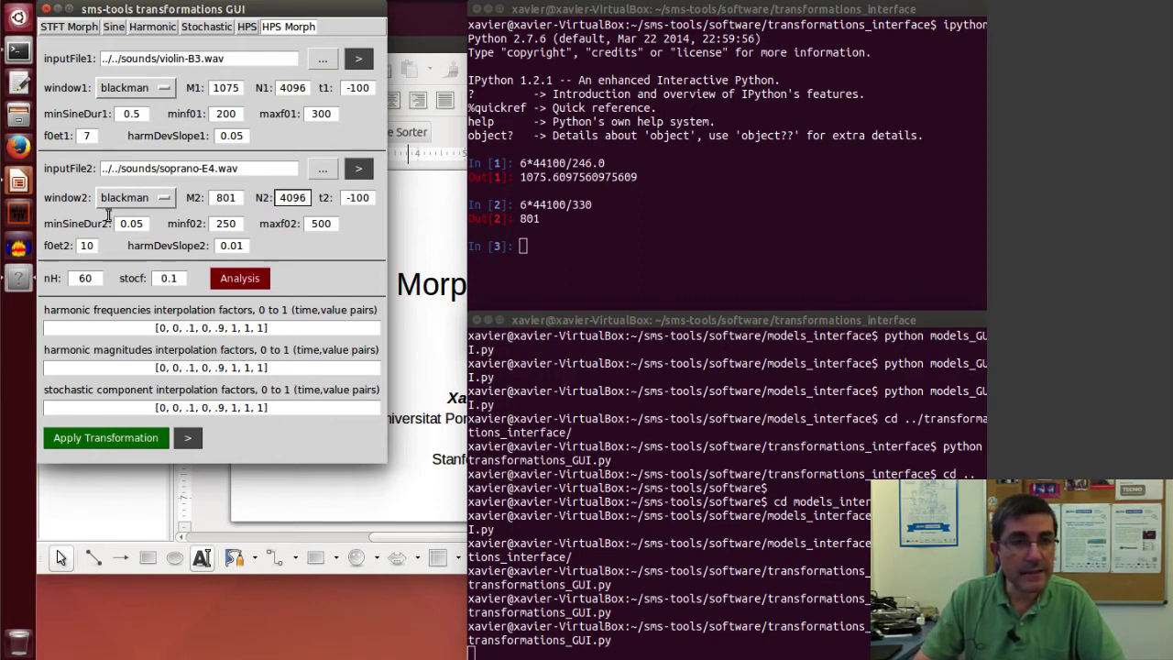
left_click(143, 225)
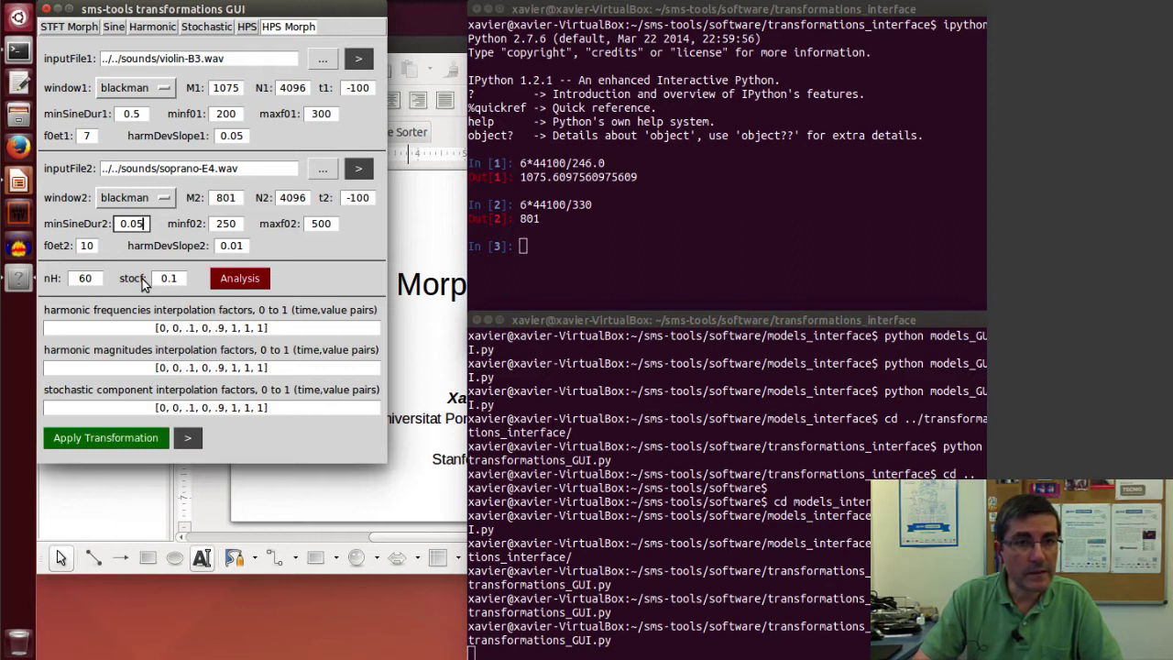
key("BackSpace")
key("BackSpace")
type("5")
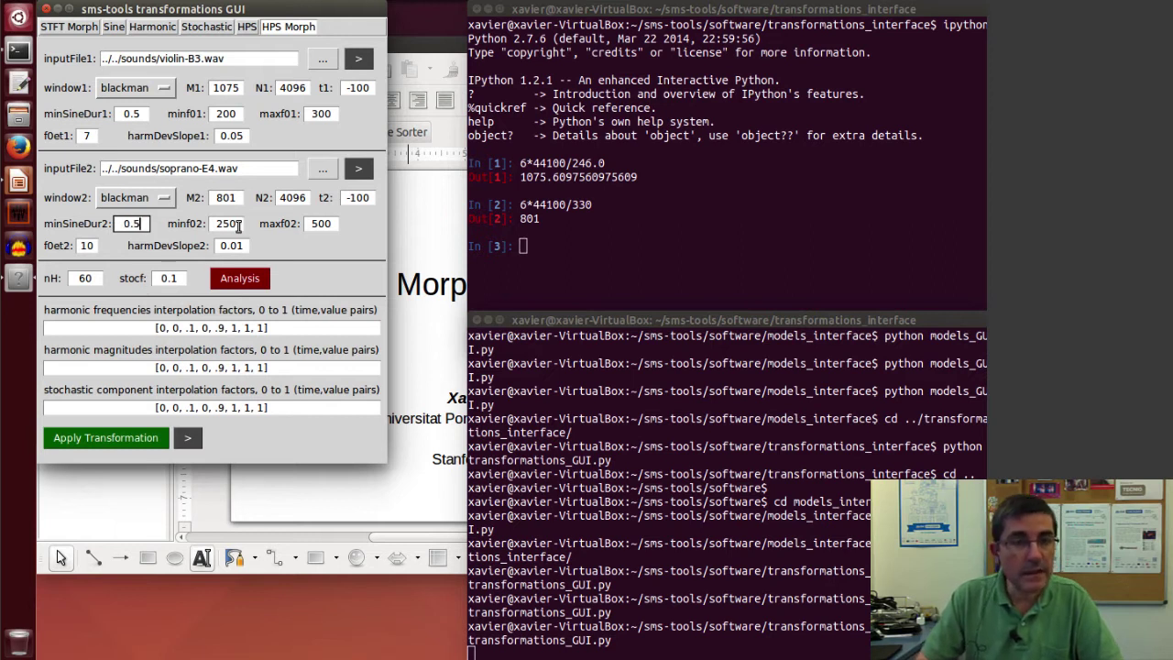
Set the soprano's max f0 to 400, f0 error threshold 7, slope 0.05, and run Analysis
left_click_drag(239, 224, 218, 225)
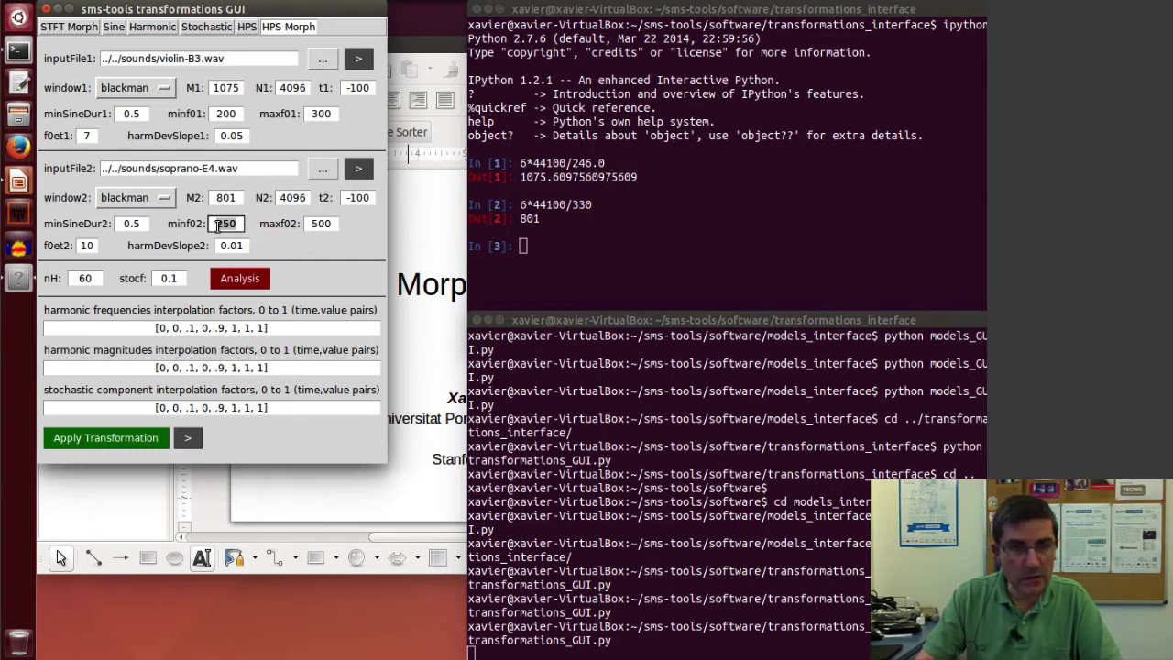
left_click_drag(332, 224, 303, 222)
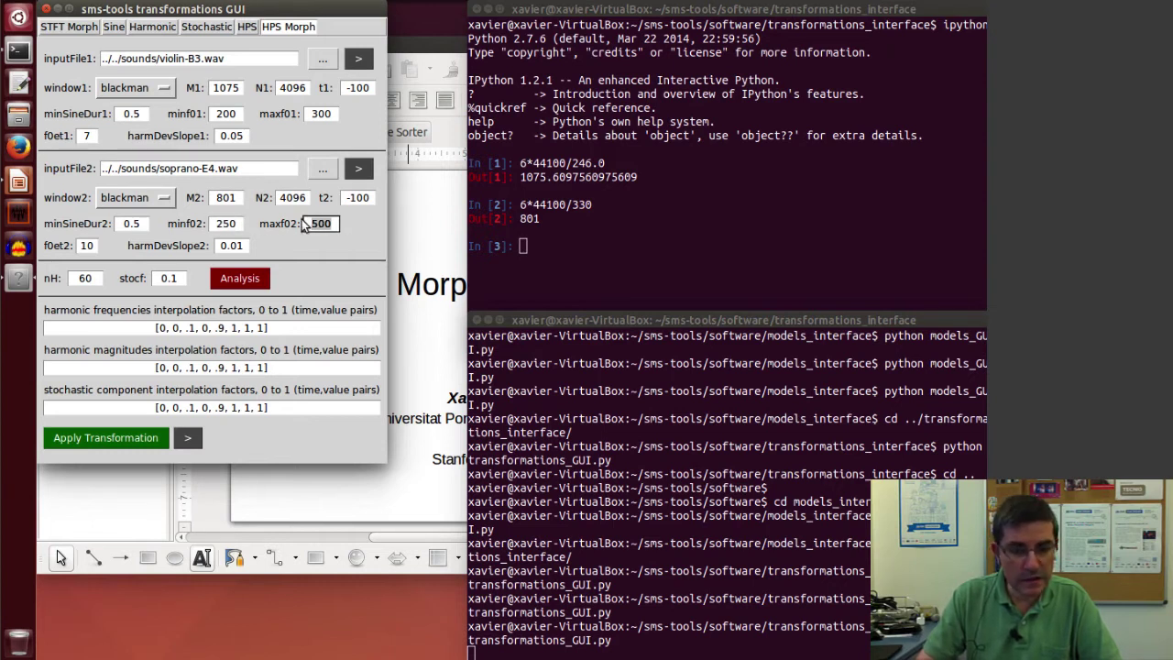
type("400")
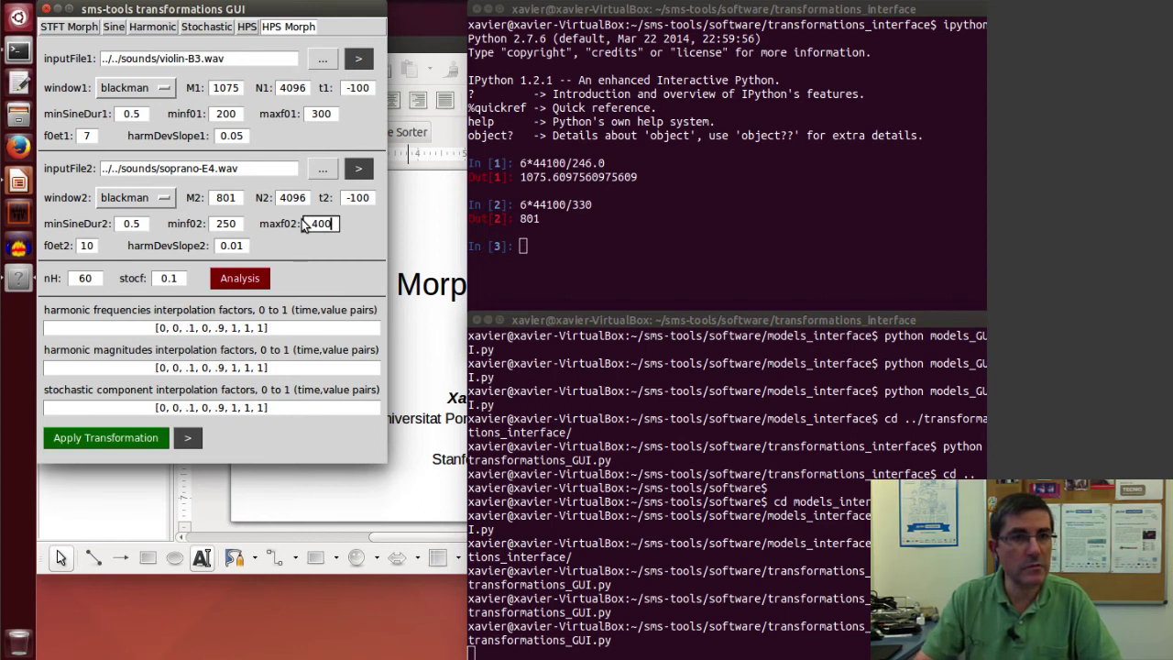
double_click(90, 244)
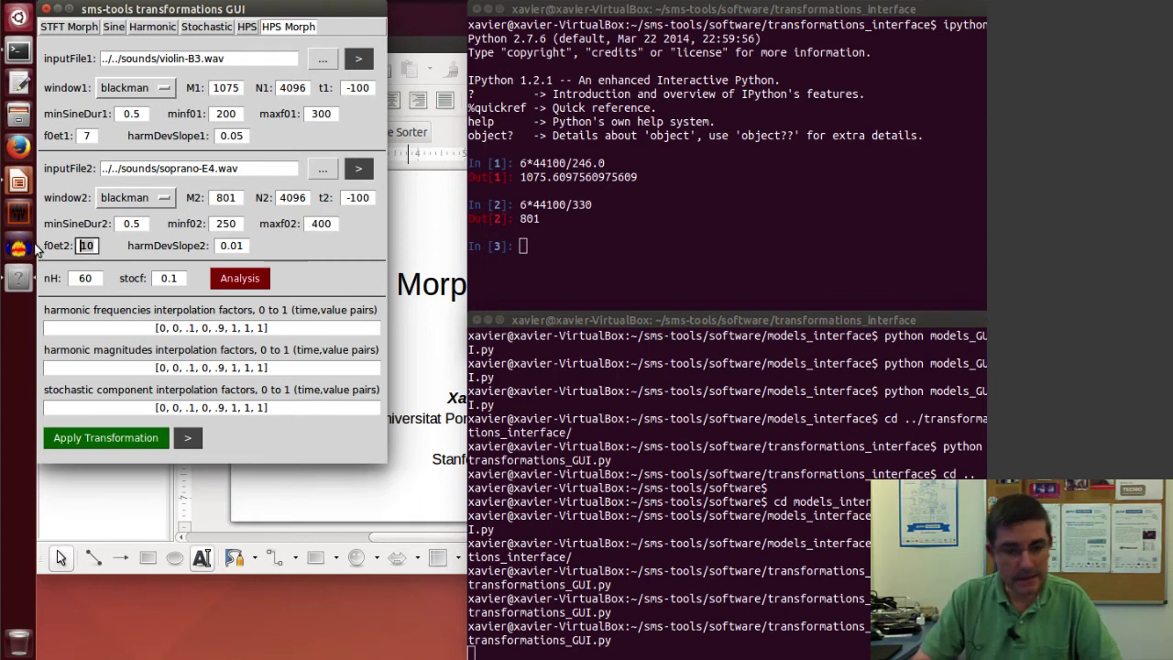
type("7")
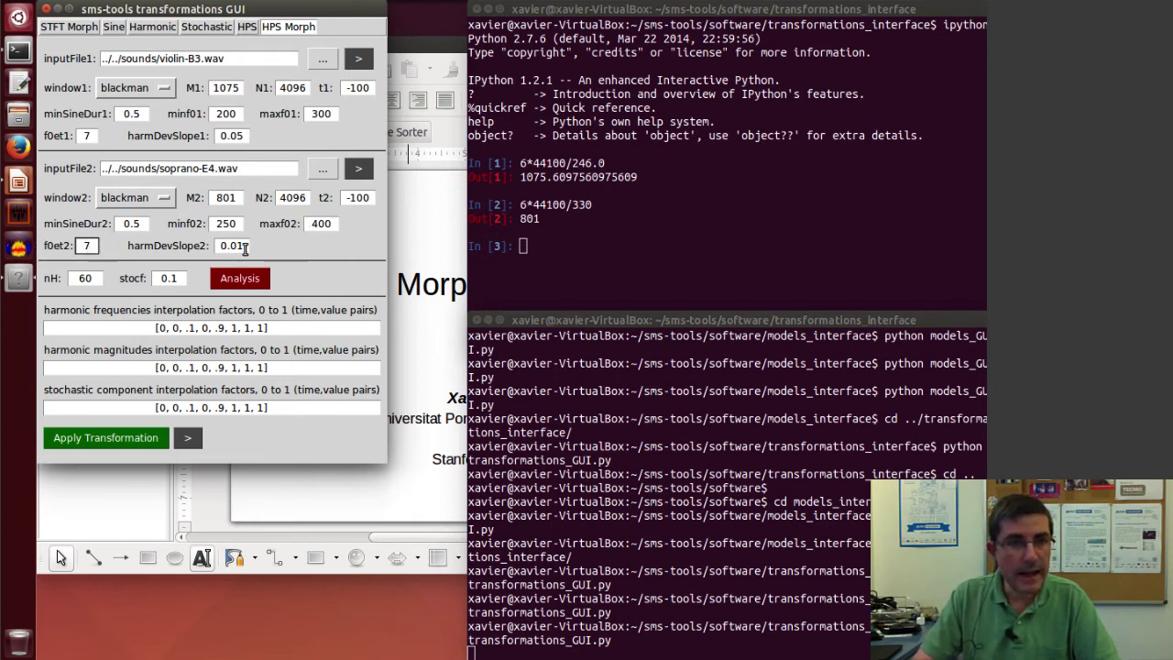
left_click_drag(245, 250, 221, 249)
type("0.05")
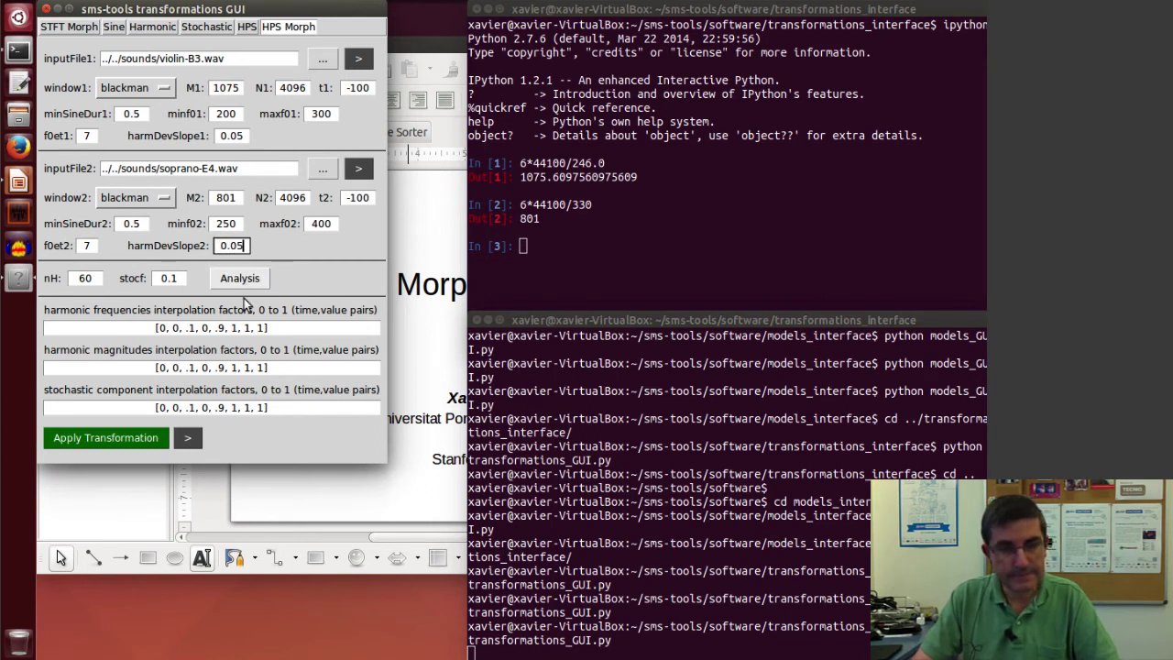
left_click(233, 282)
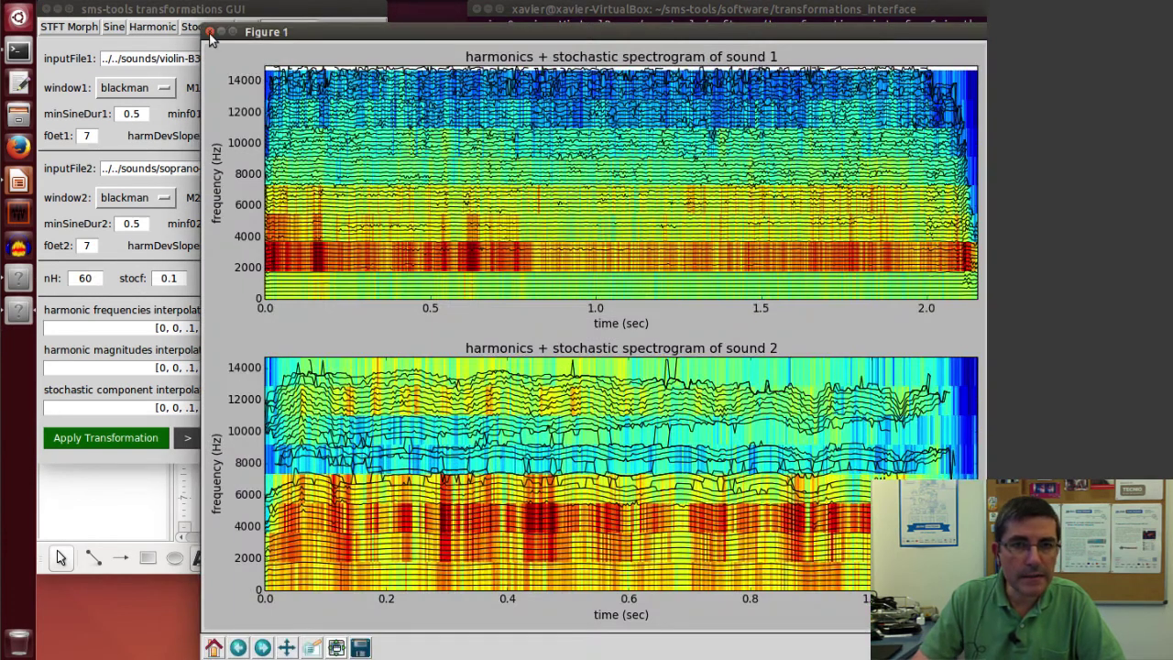
Close the empty figure, set nH to 100 and stocf to 0.8, and rerun the analysis
left_click(210, 33)
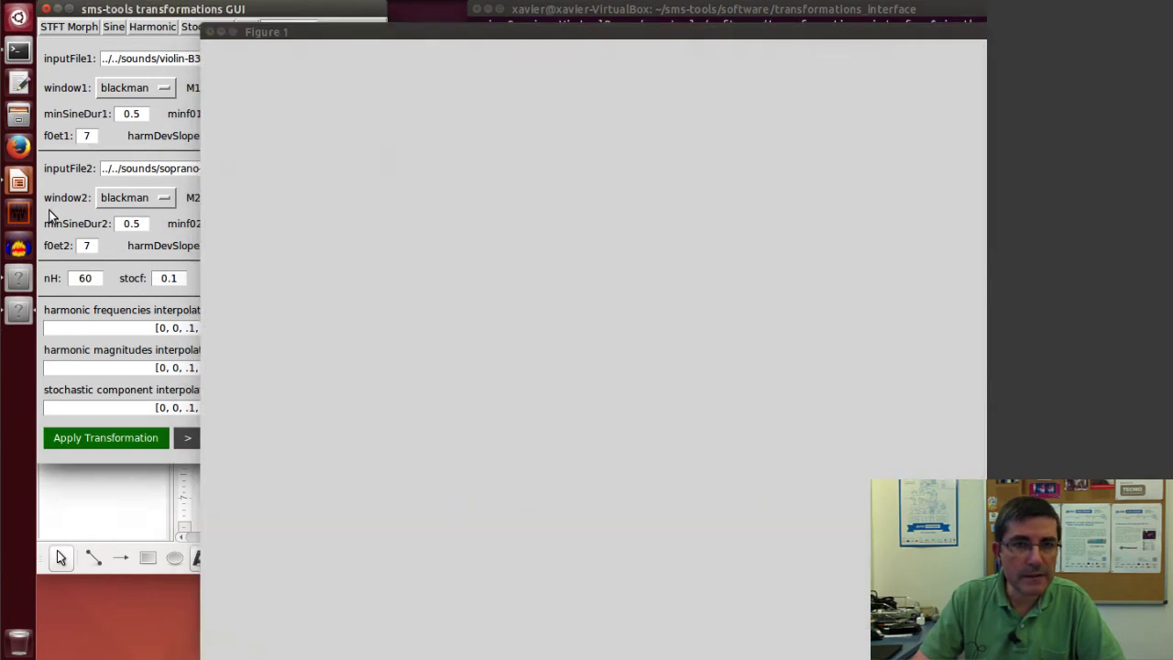
left_click_drag(98, 277, 69, 278)
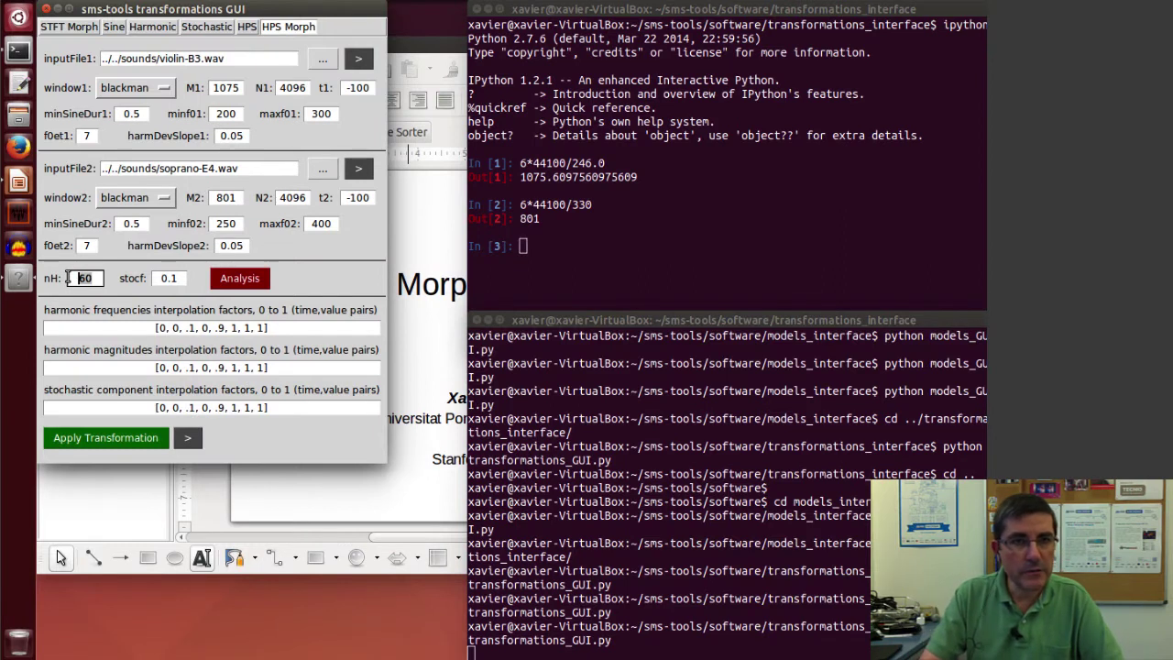
type("100")
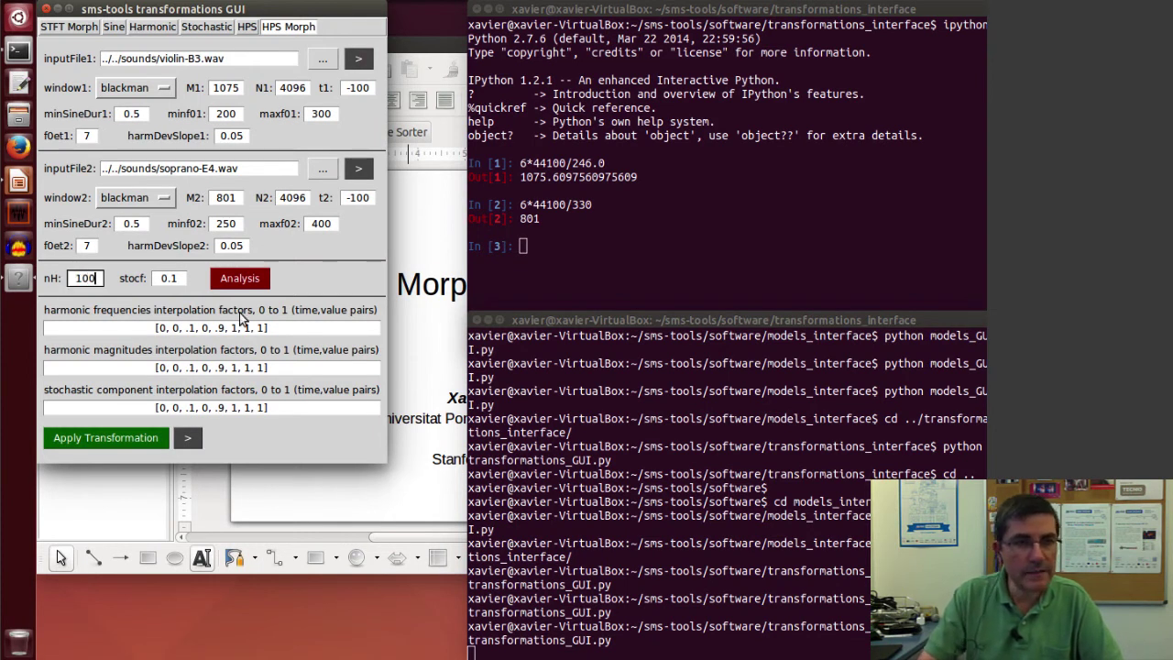
left_click(181, 277)
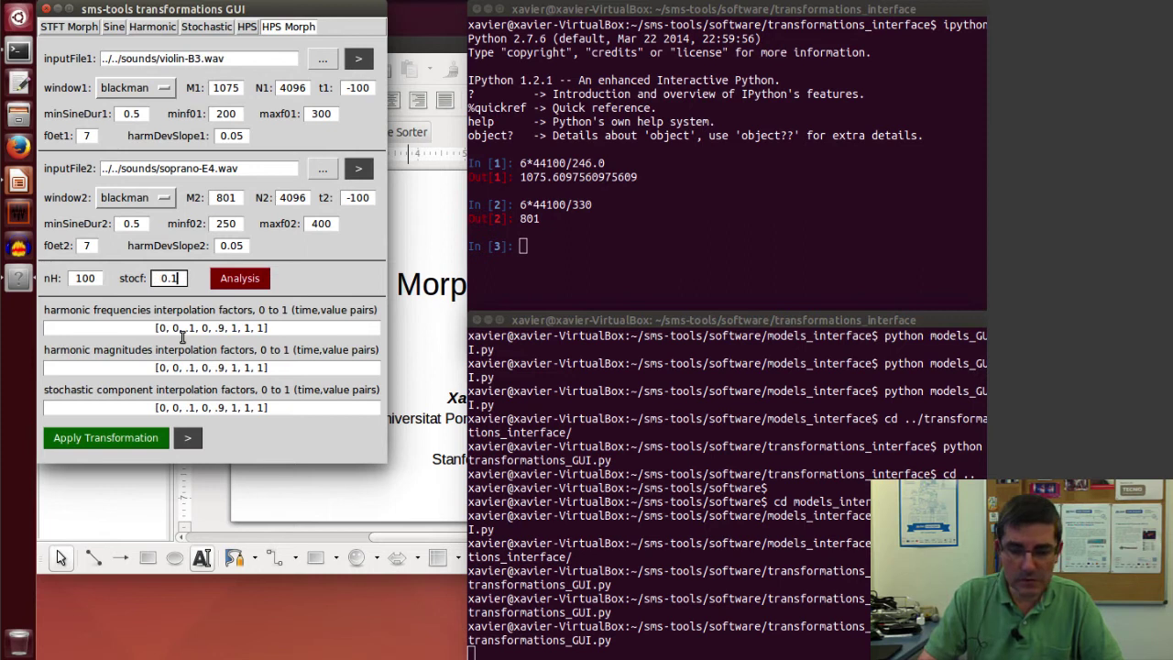
key("BackSpace")
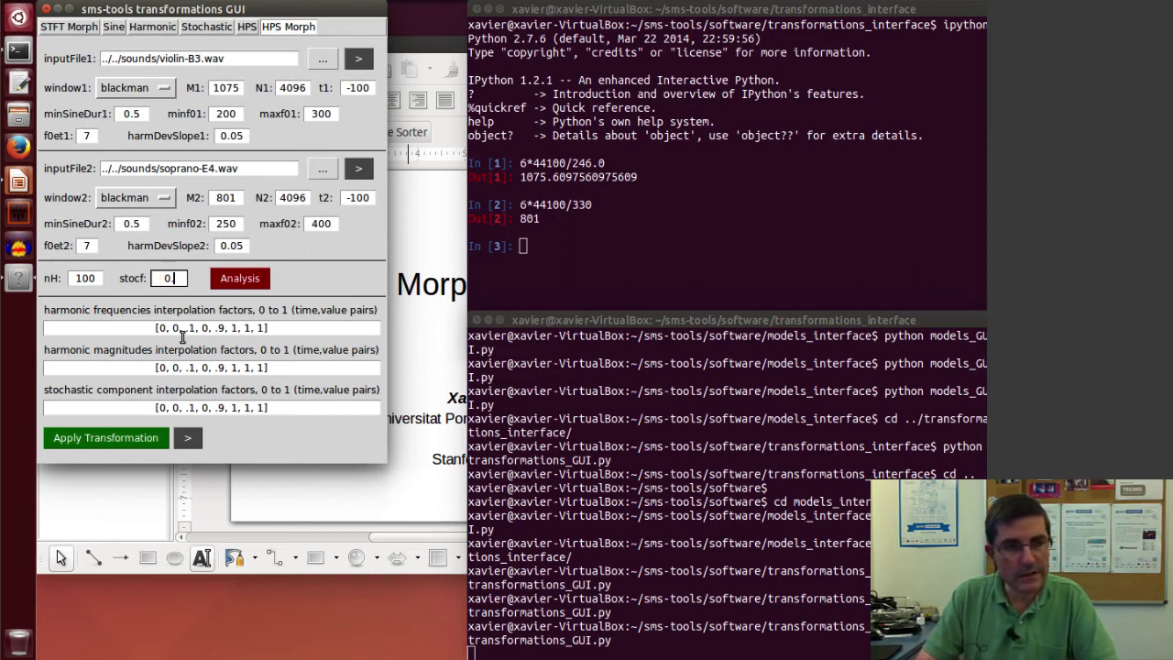
type("8")
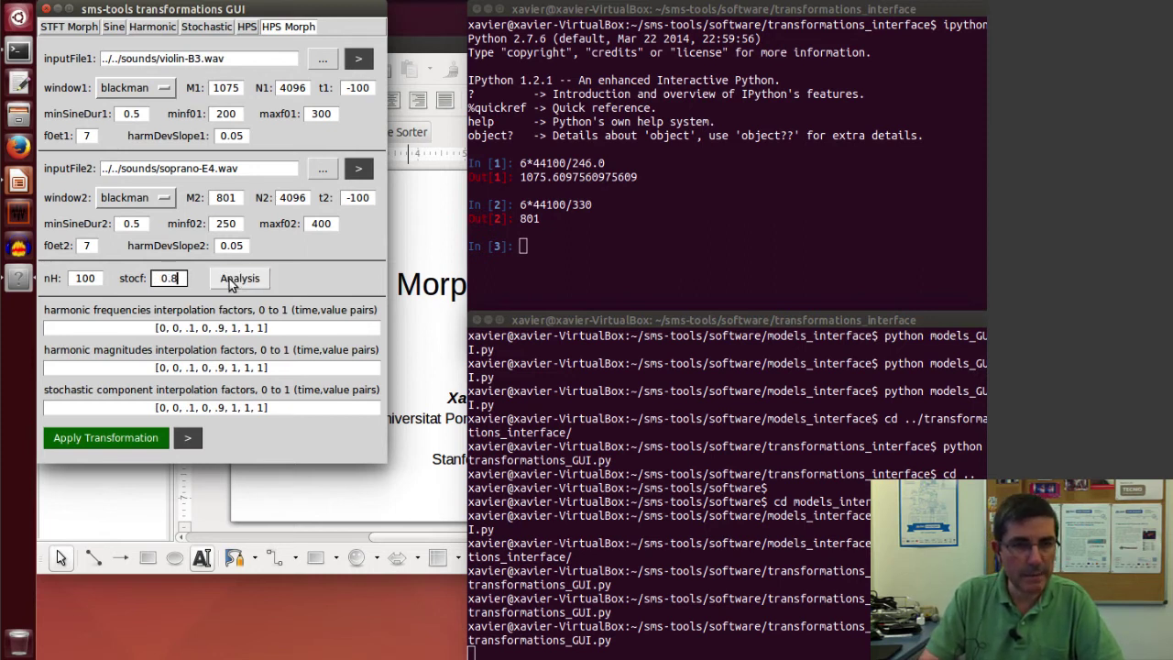
left_click(229, 281)
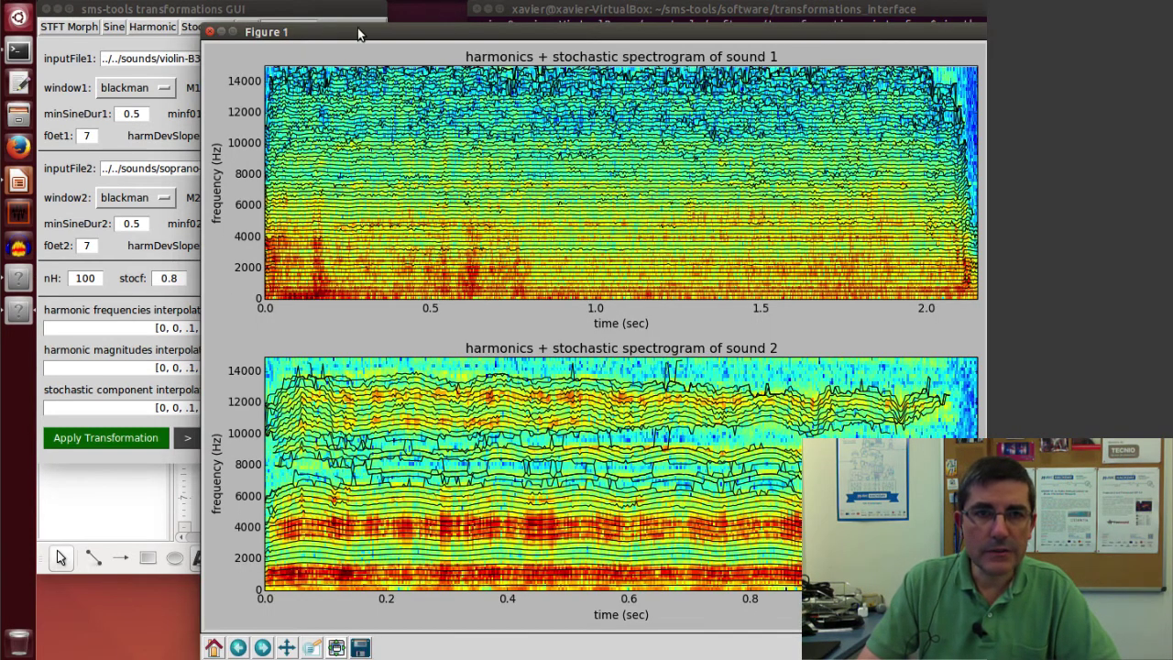
Move and enlarge the spectrogram figure for inspection, then bring the transformations GUI back in front
left_click_drag(357, 28, 390, 28)
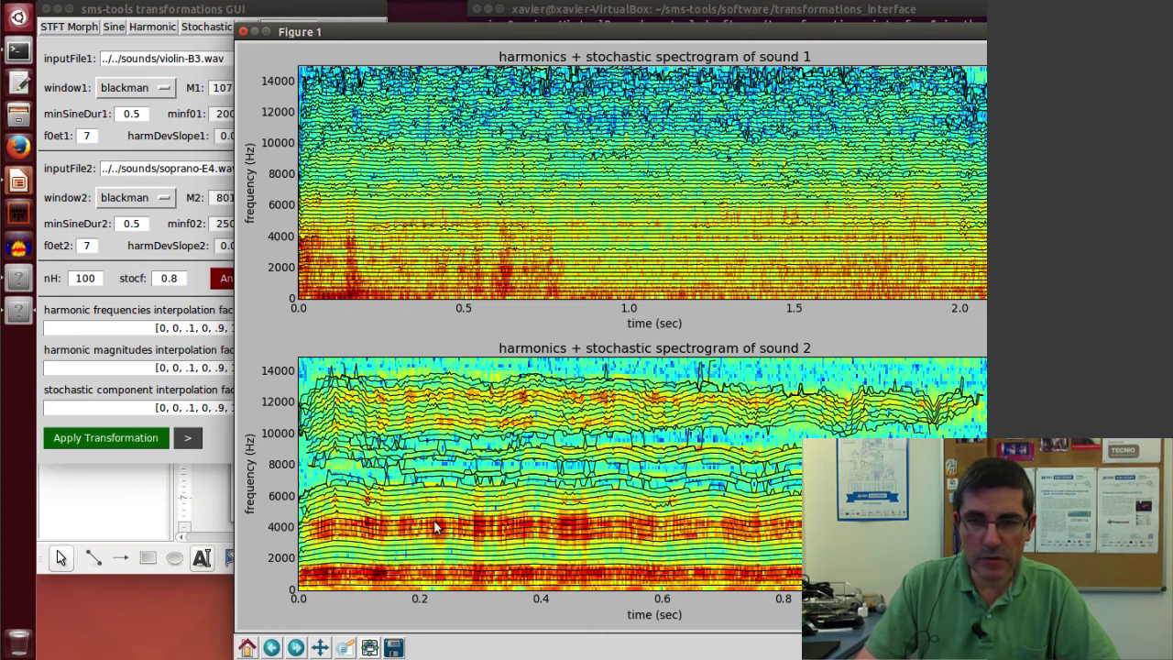
mouse_move(561, 38)
left_mouse_down()
mouse_move(532, 11)
mouse_move(510, 11)
left_mouse_up()
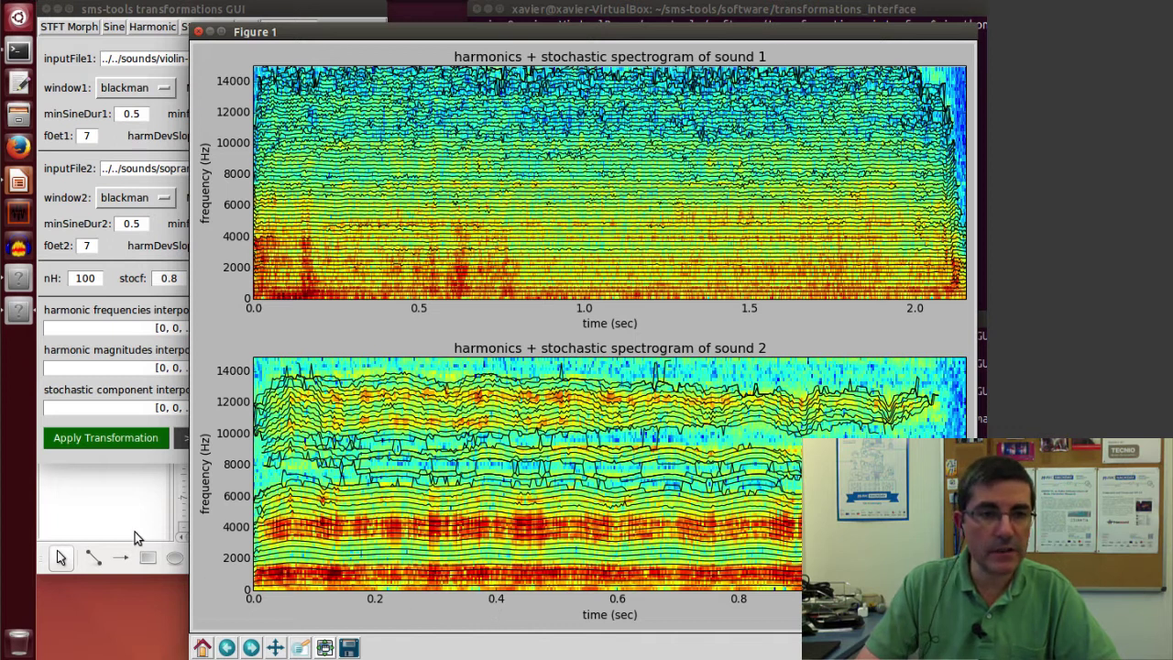
left_click(94, 456)
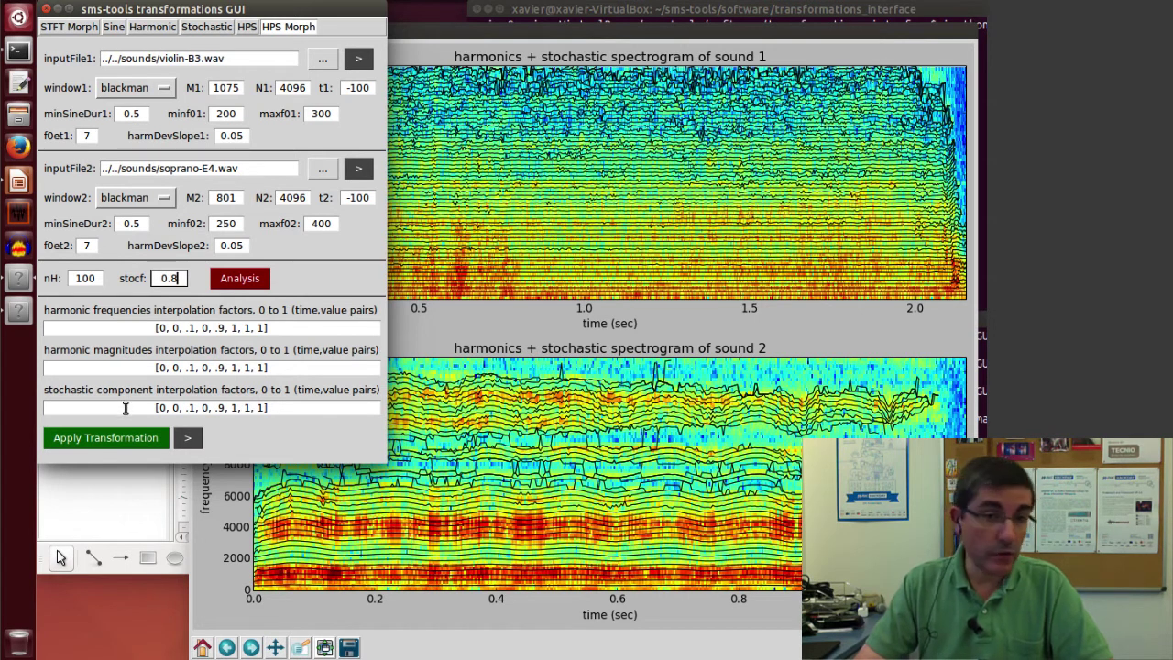
Enter frequency factors [0, 0, 1, 0], magnitude factors [0, 1, 1, 1] and stochastic factors [0, .5, 1, .5]
triple_click(281, 330)
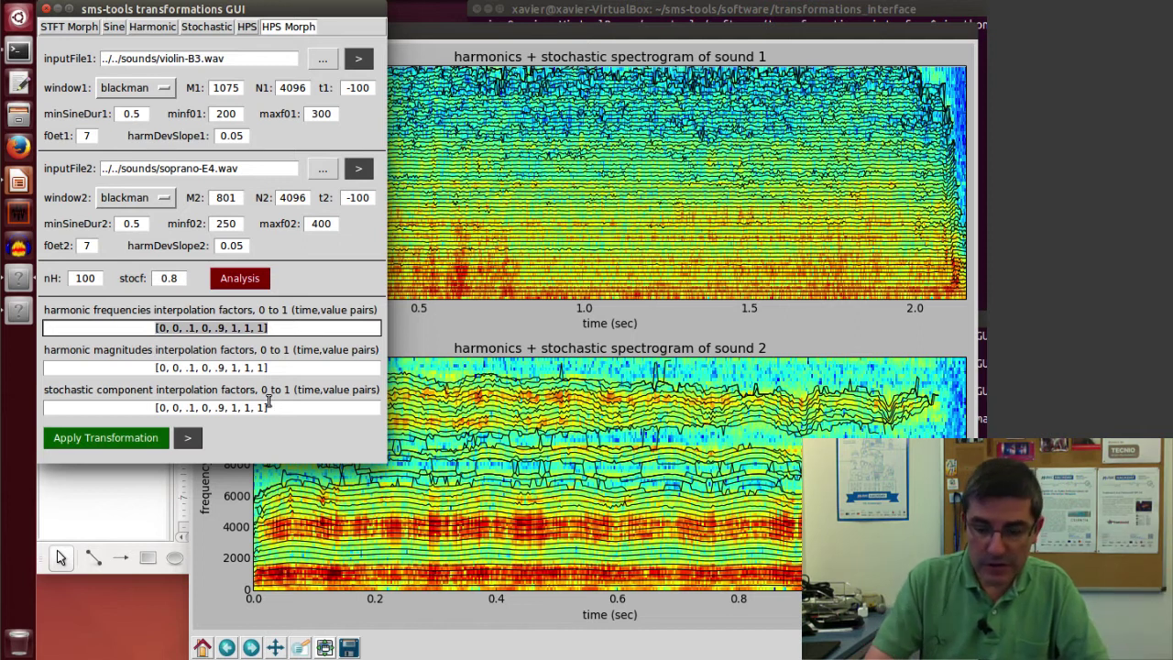
type("[0,")
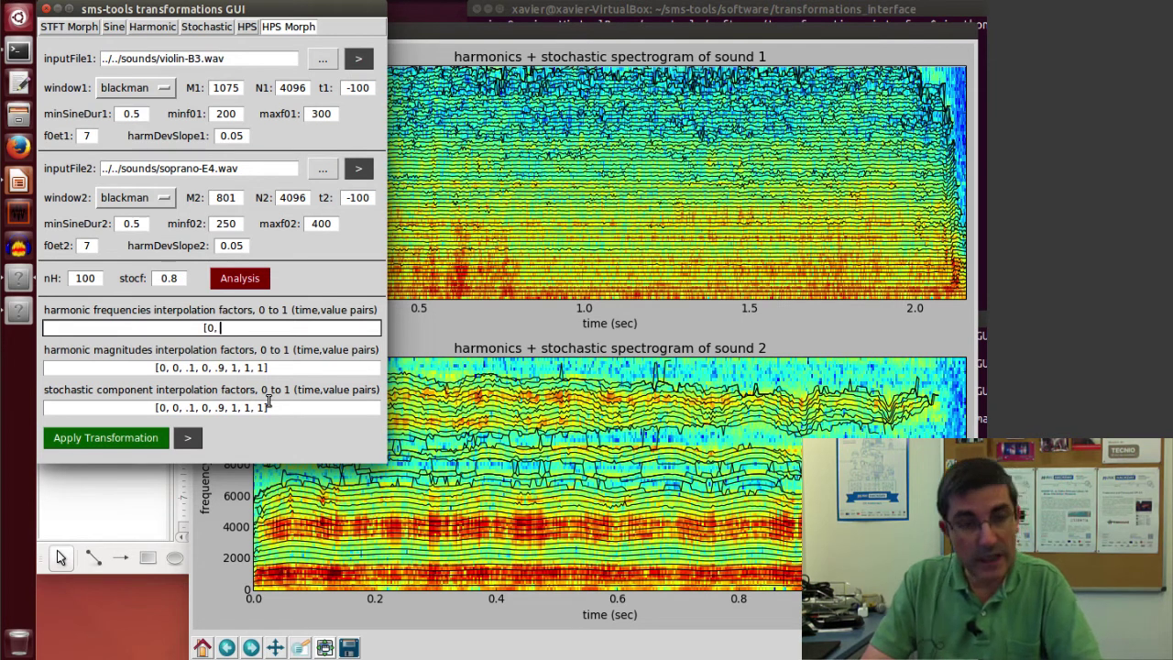
type(" 0,")
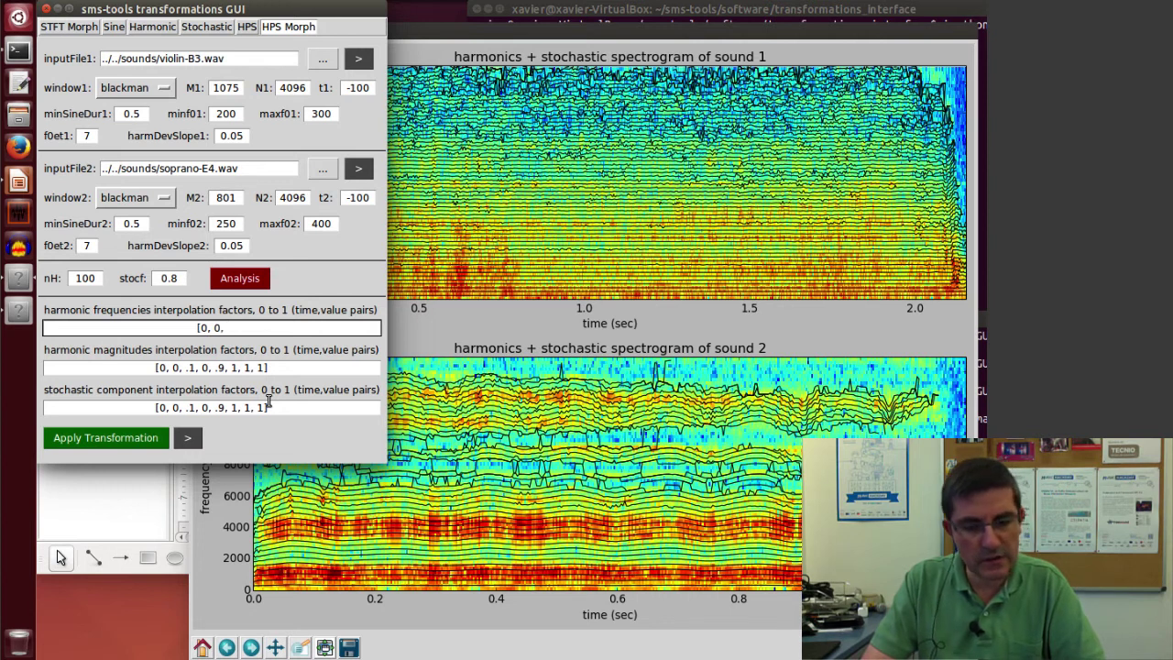
type(" 1, ")
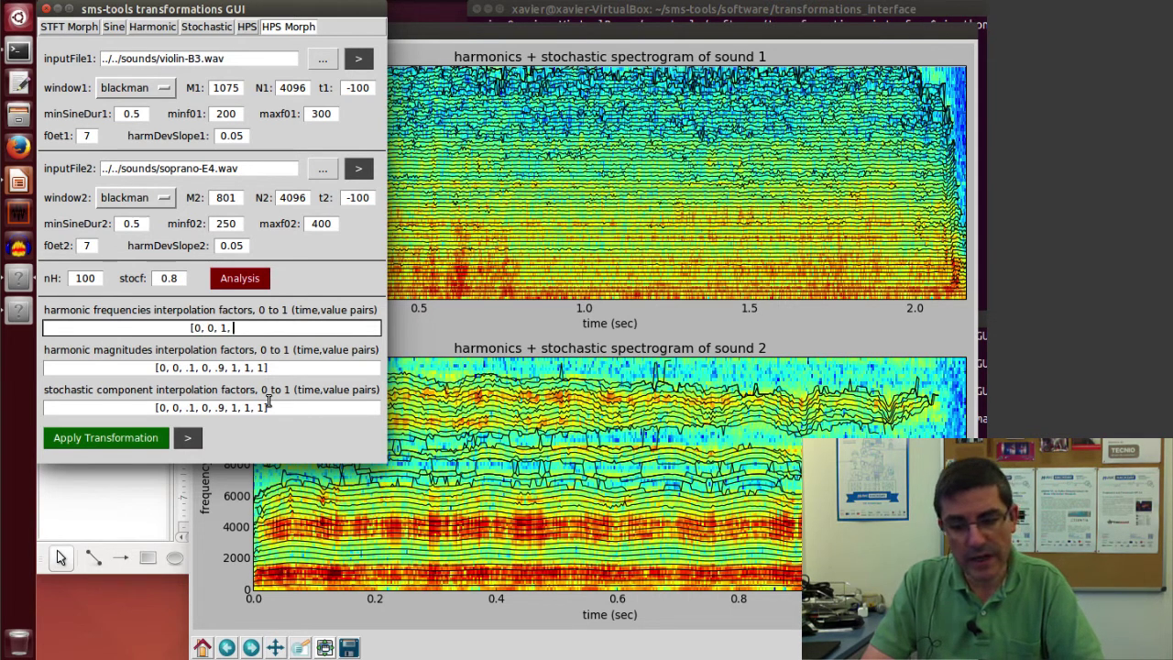
type("0")
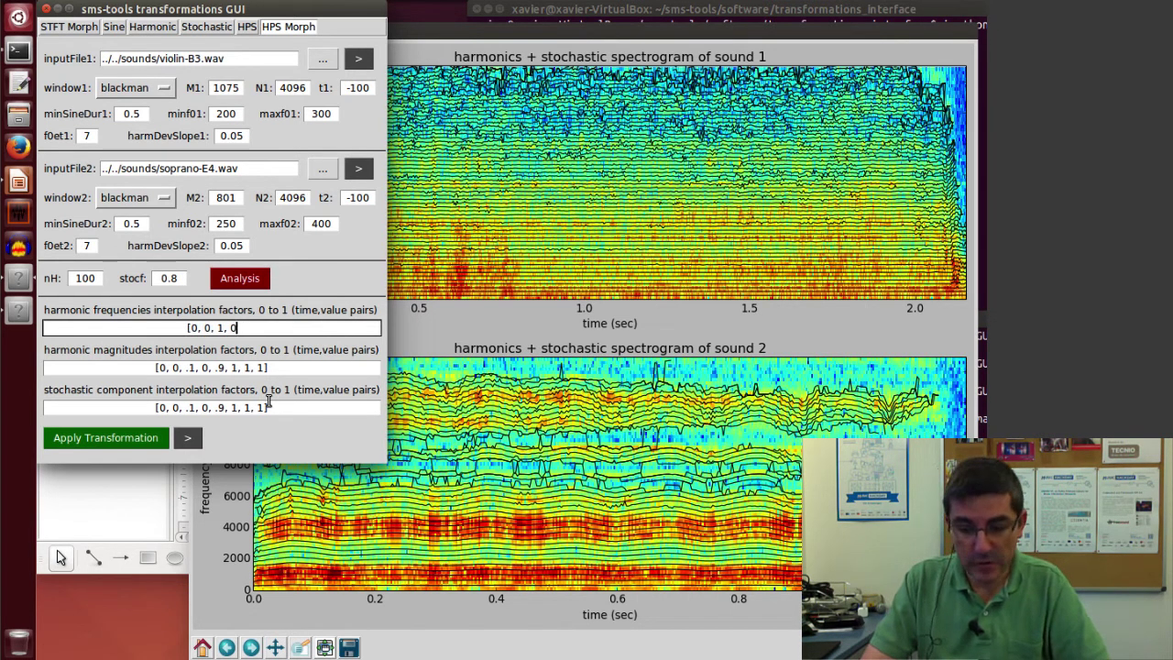
type("]")
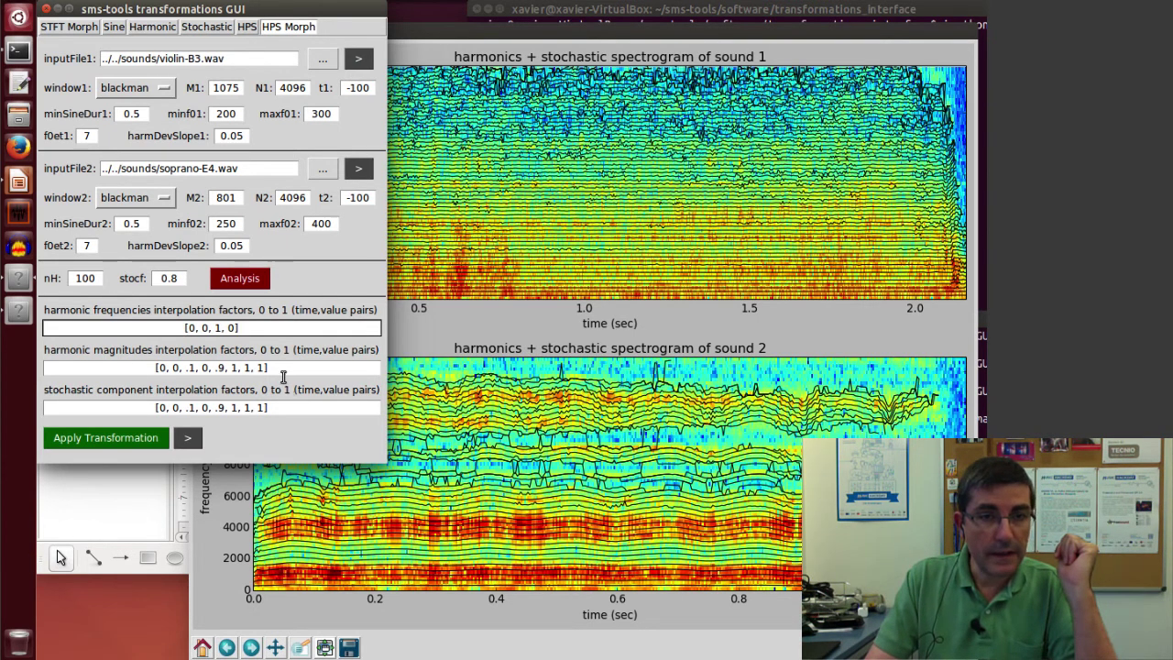
left_click(275, 367)
left_click_drag(275, 366, 152, 367)
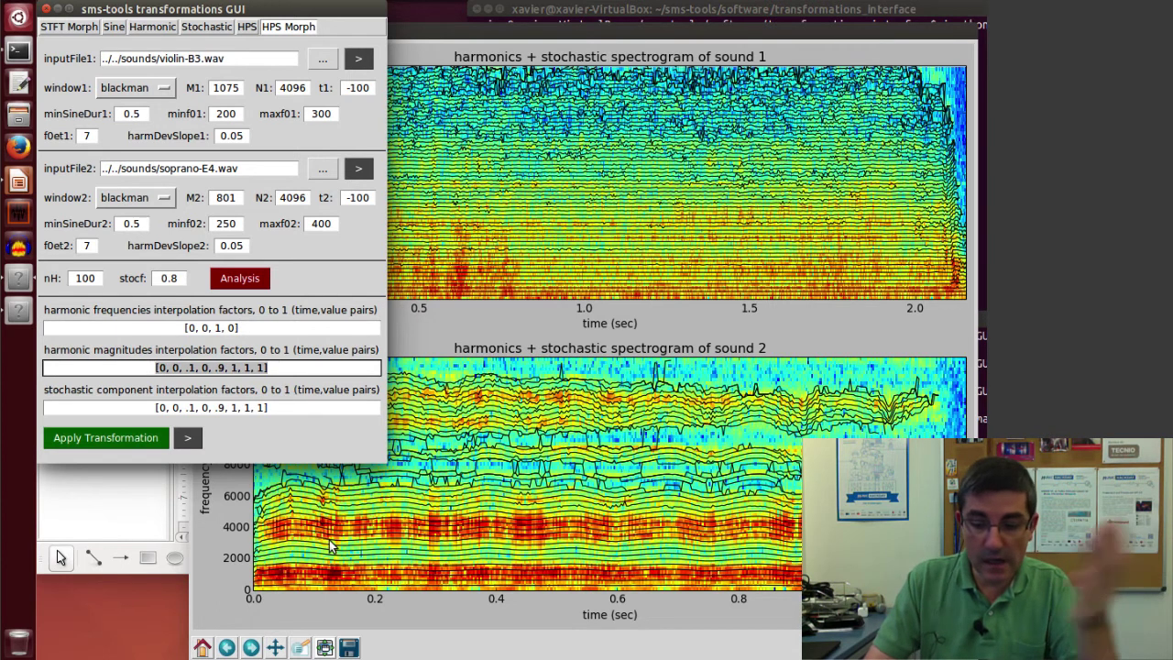
key("BackSpace")
type("[0,")
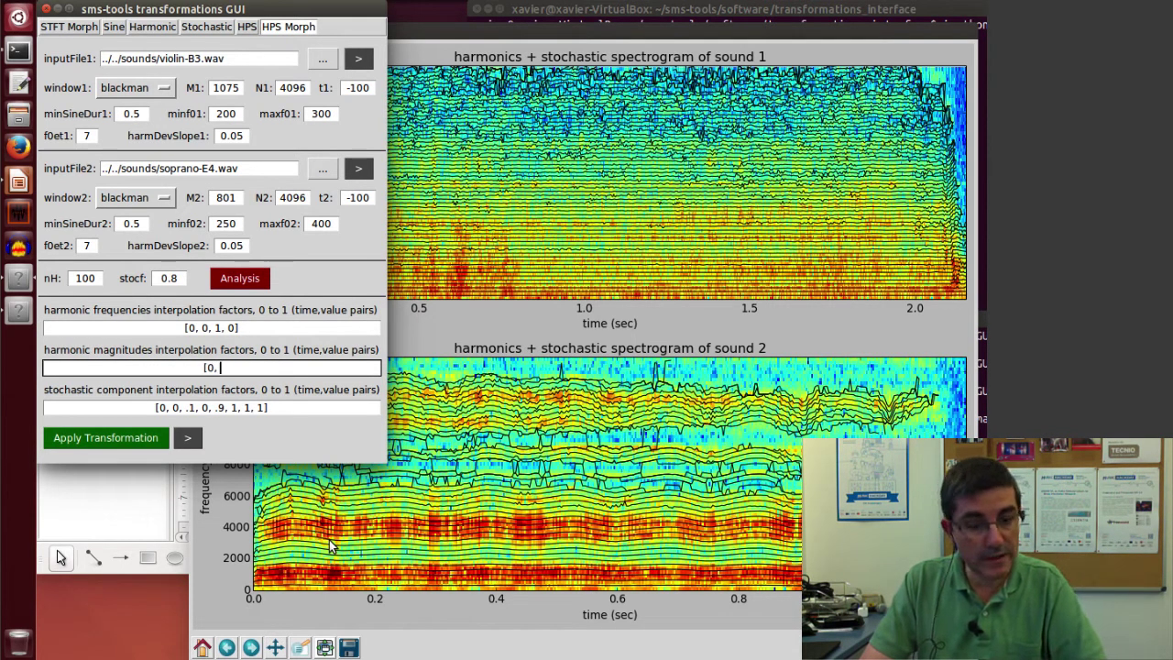
type("1, 1")
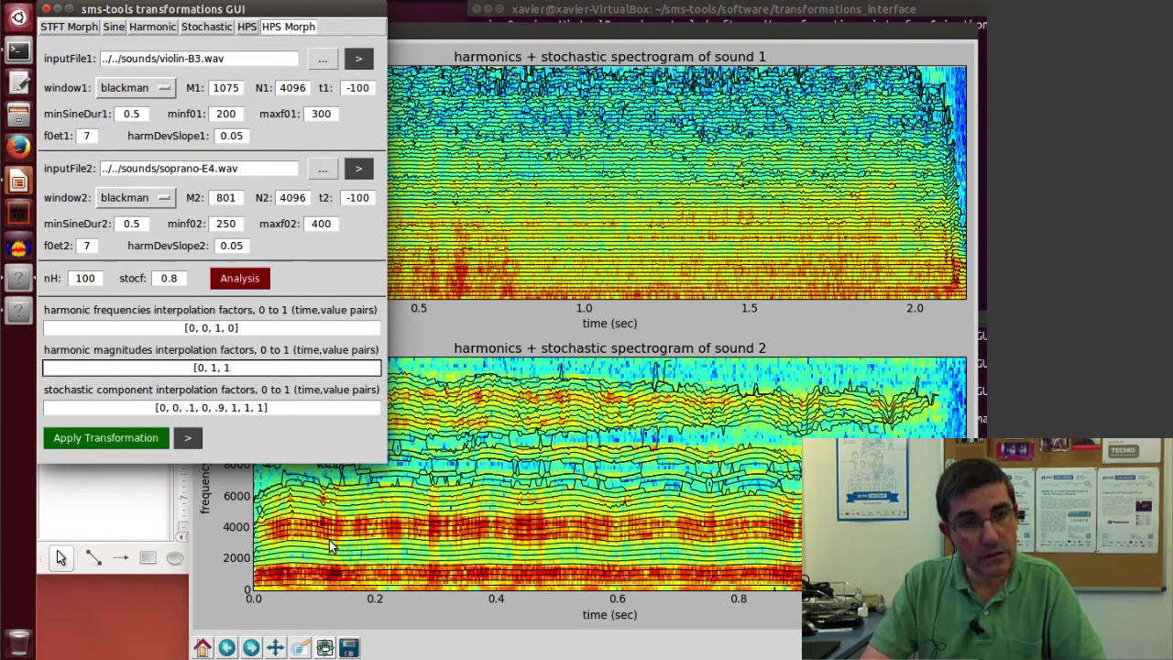
type(", 1]")
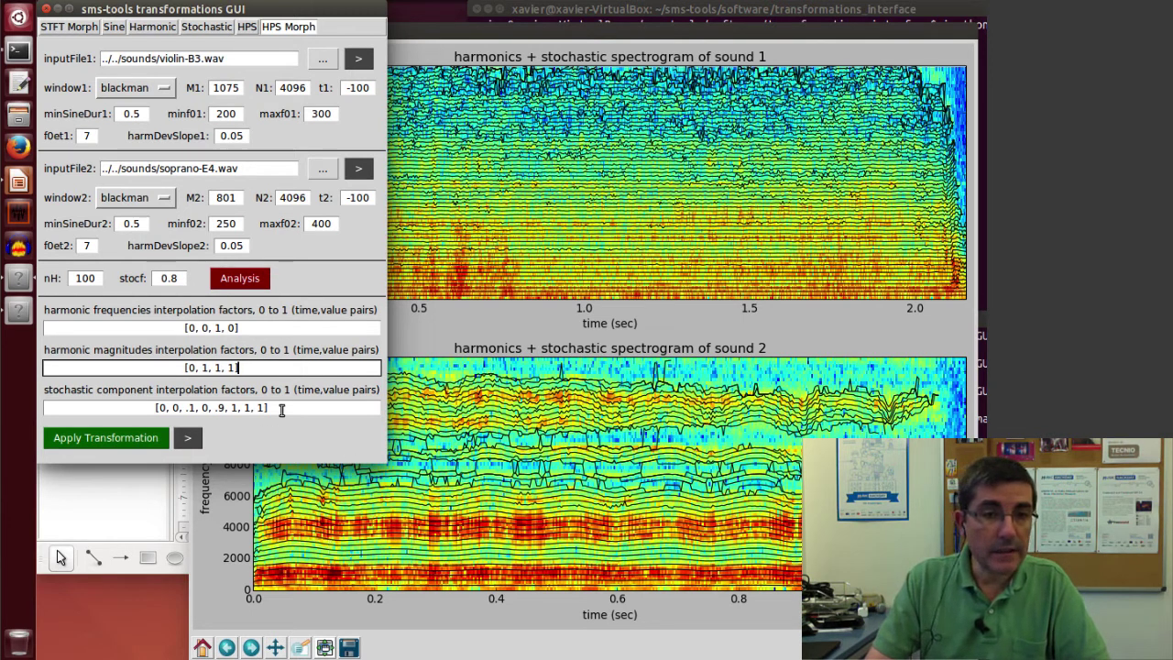
left_click_drag(293, 411, 153, 407)
key("BackSpace")
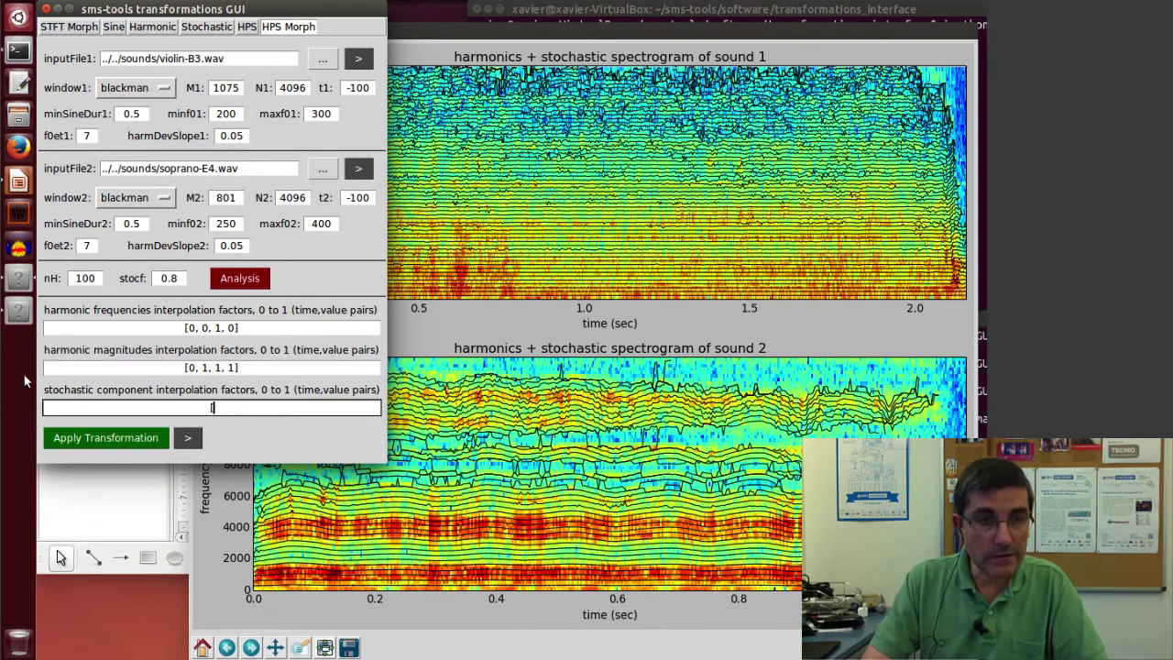
type("[0")
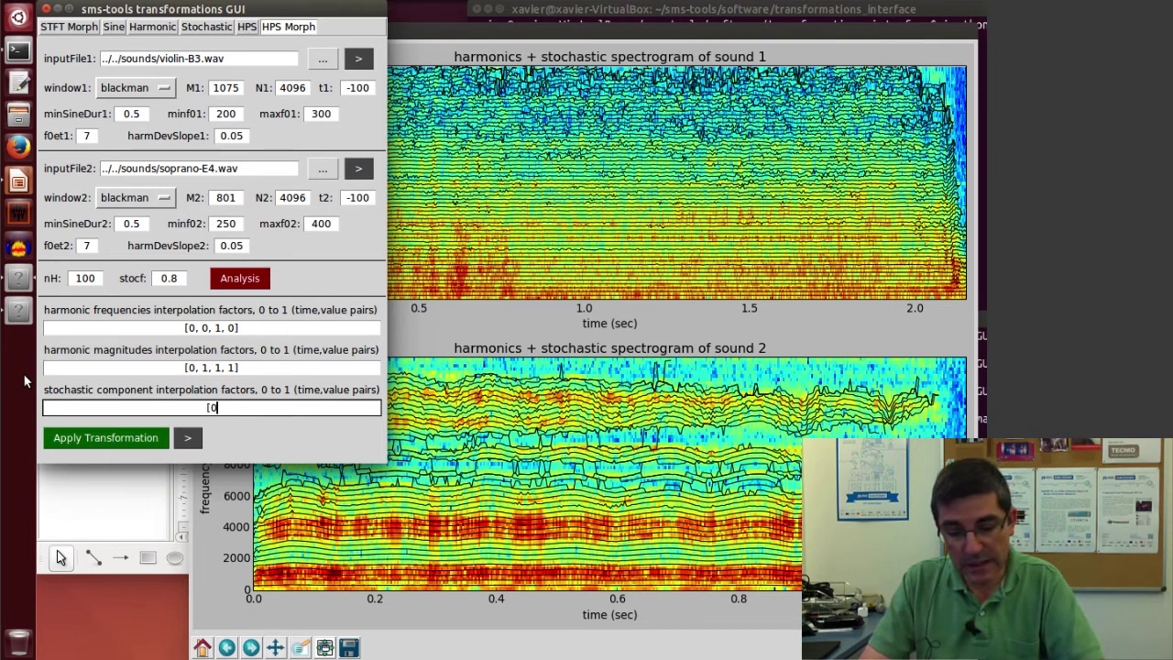
type(", .5, ")
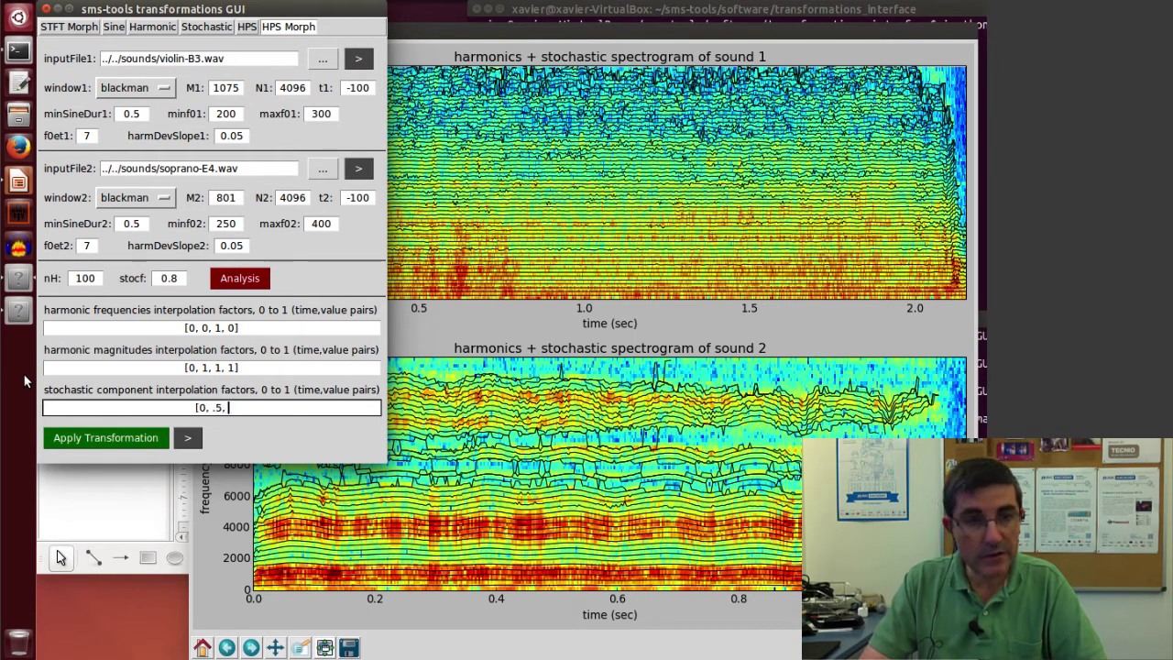
type("1")
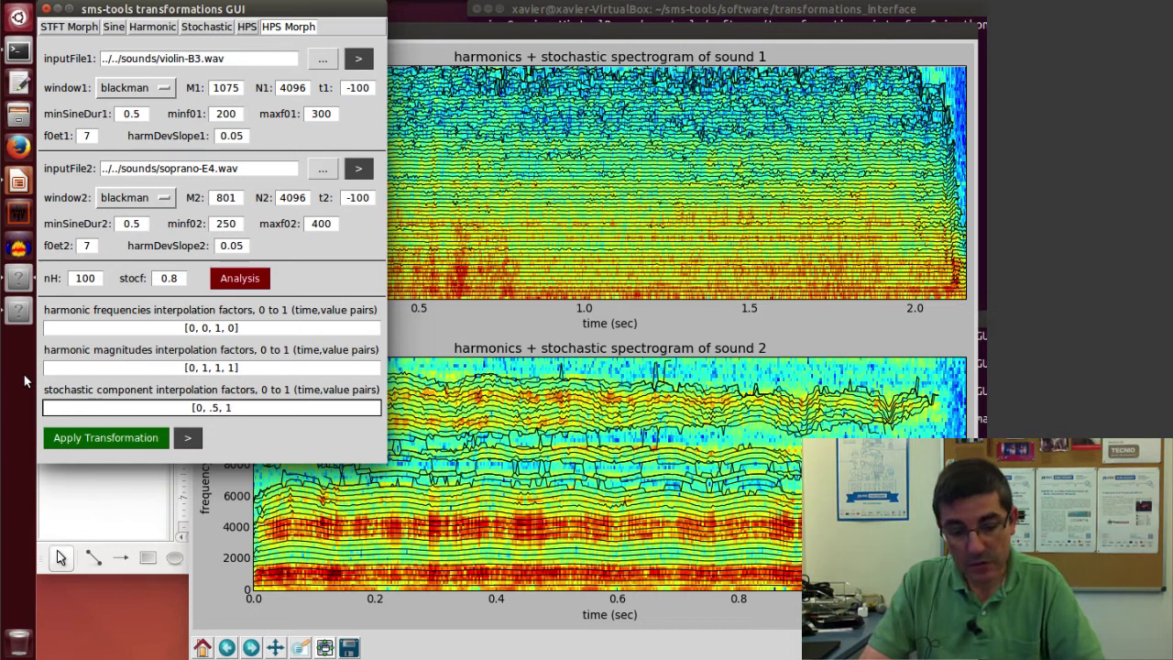
type(", ")
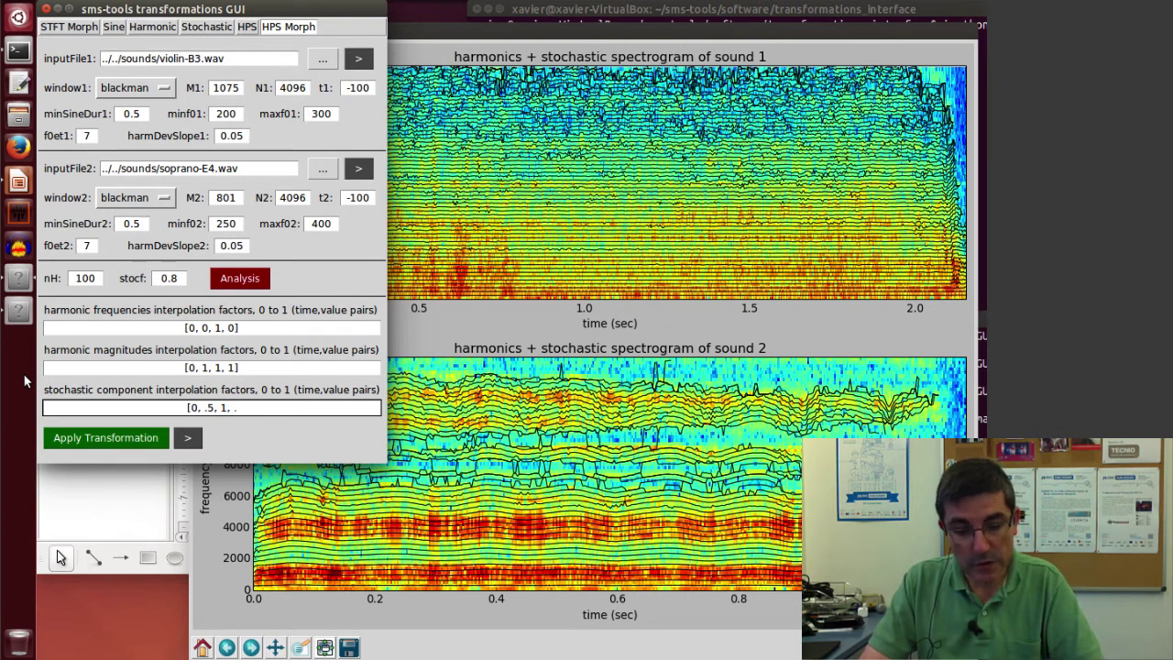
type(".5]")
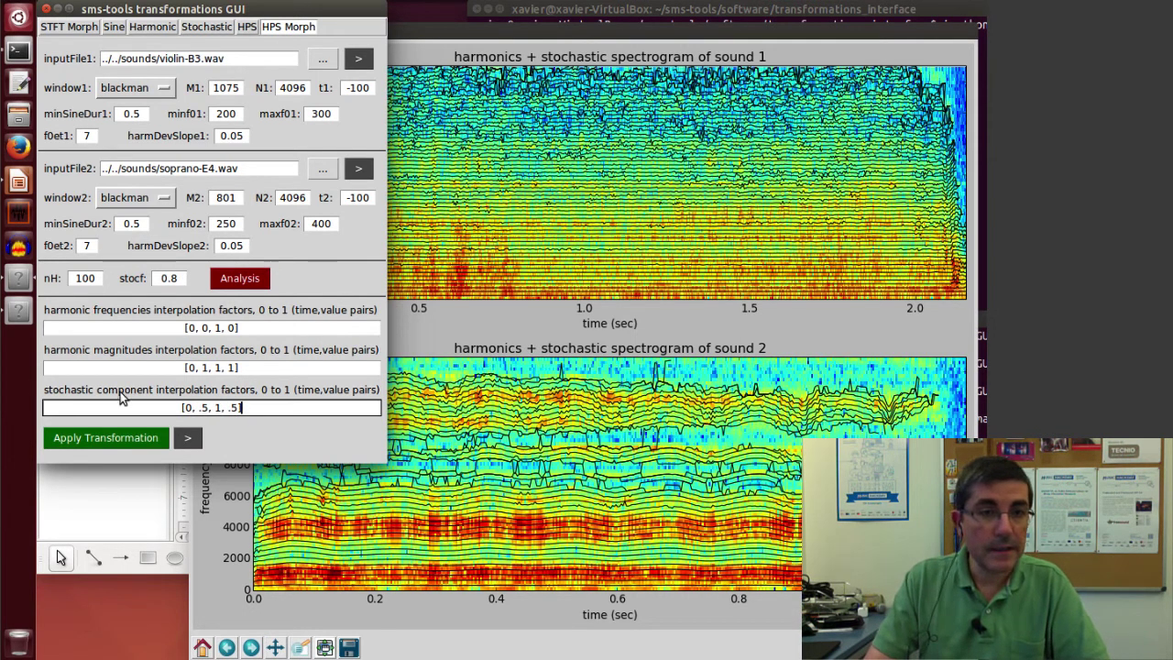
Apply the morph, move its output figure aside, and play the morphed sound
left_click(98, 440)
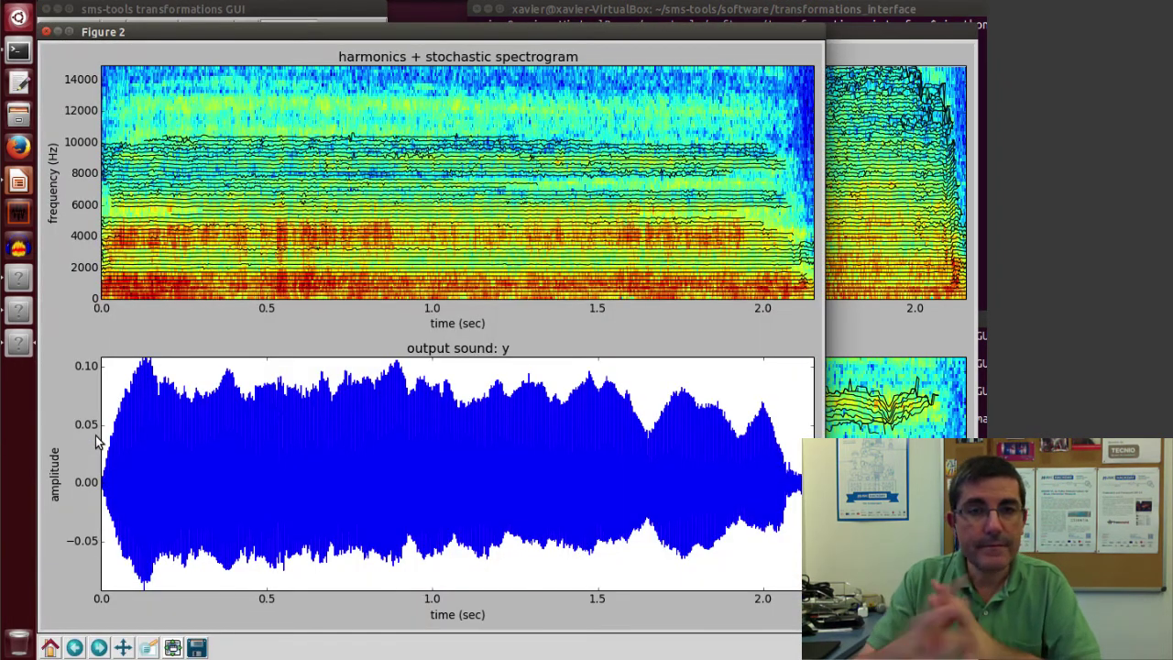
mouse_move(252, 40)
left_mouse_down()
mouse_move(635, 245)
mouse_move(579, 245)
left_mouse_up()
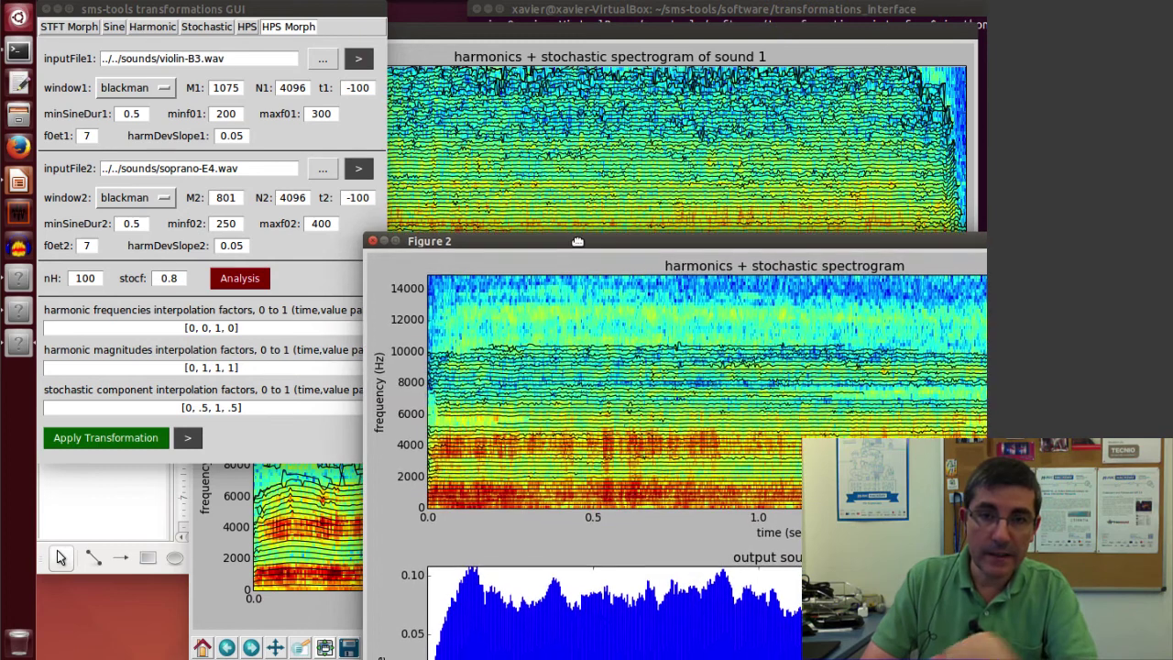
mouse_move(577, 241)
left_mouse_down()
mouse_move(546, 251)
mouse_move(485, 167)
mouse_move(485, 146)
left_mouse_up()
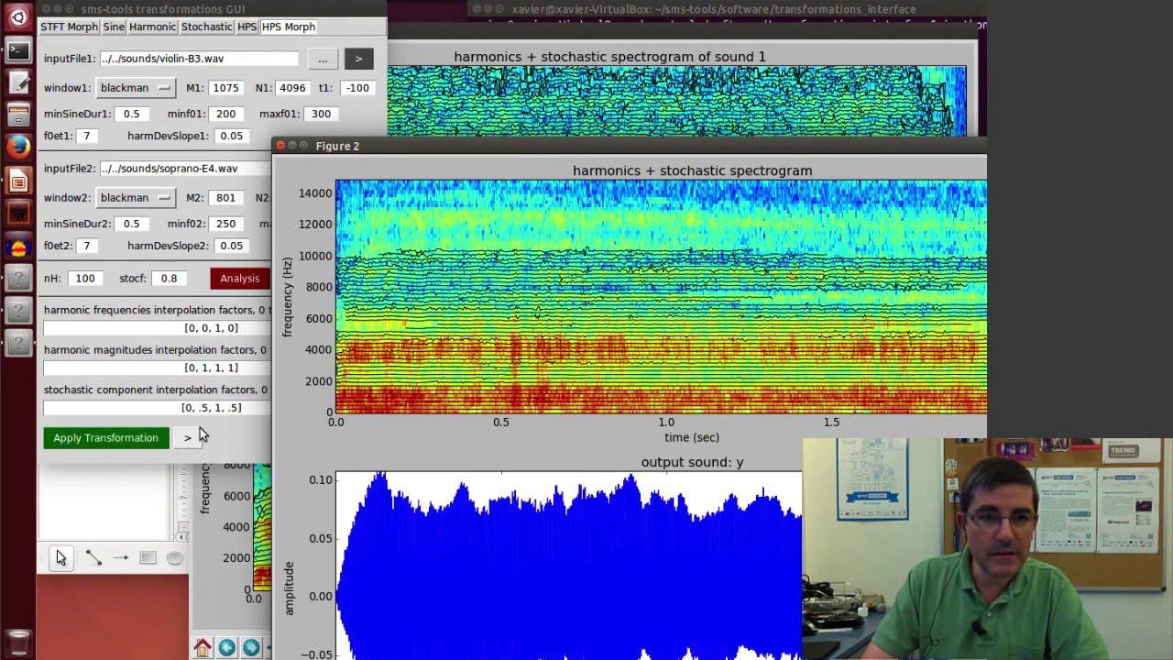
left_click(190, 439)
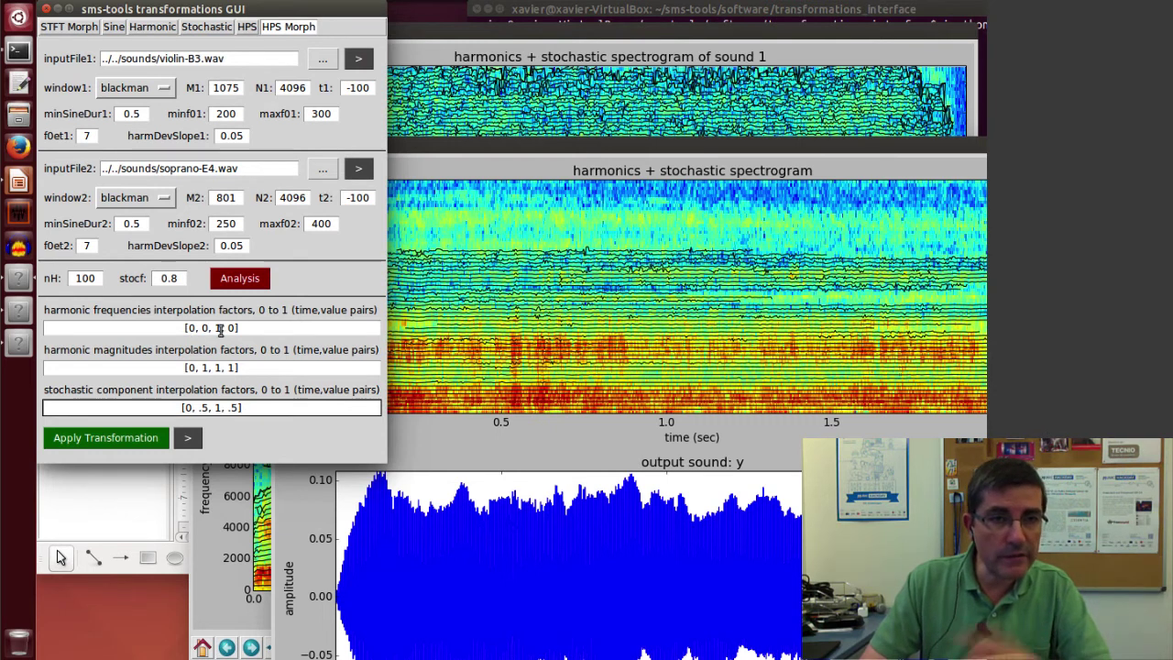
Change the harmonic frequency and magnitude factor lists to [0, 0, 1, 1]
left_click(235, 328)
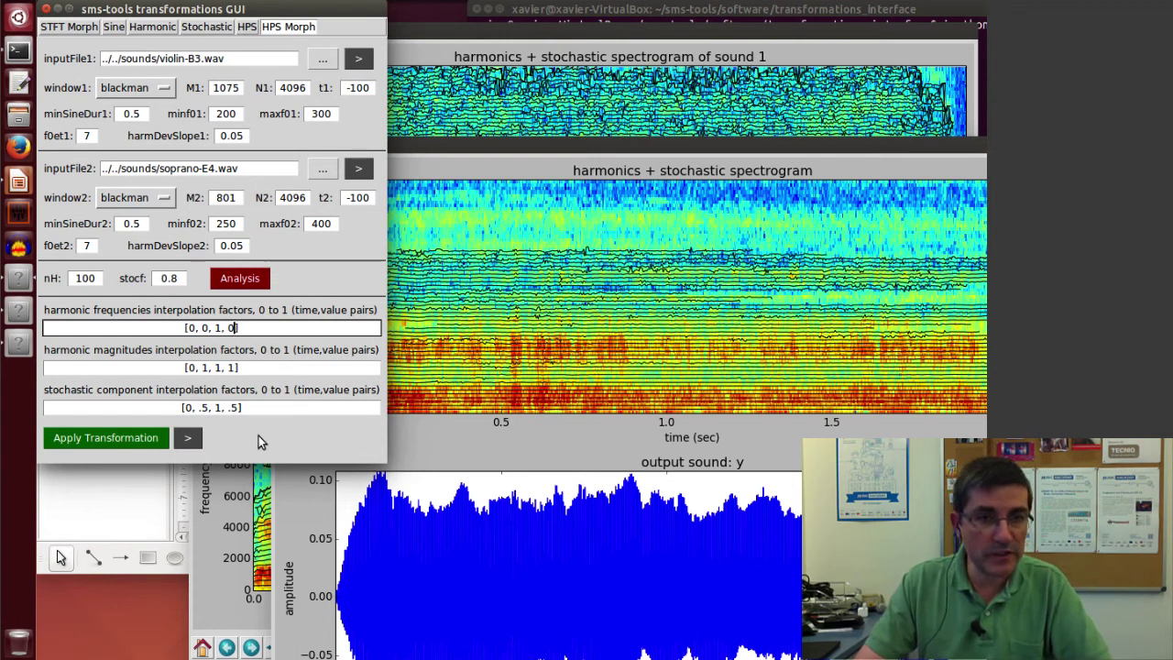
key("BackSpace")
type("1")
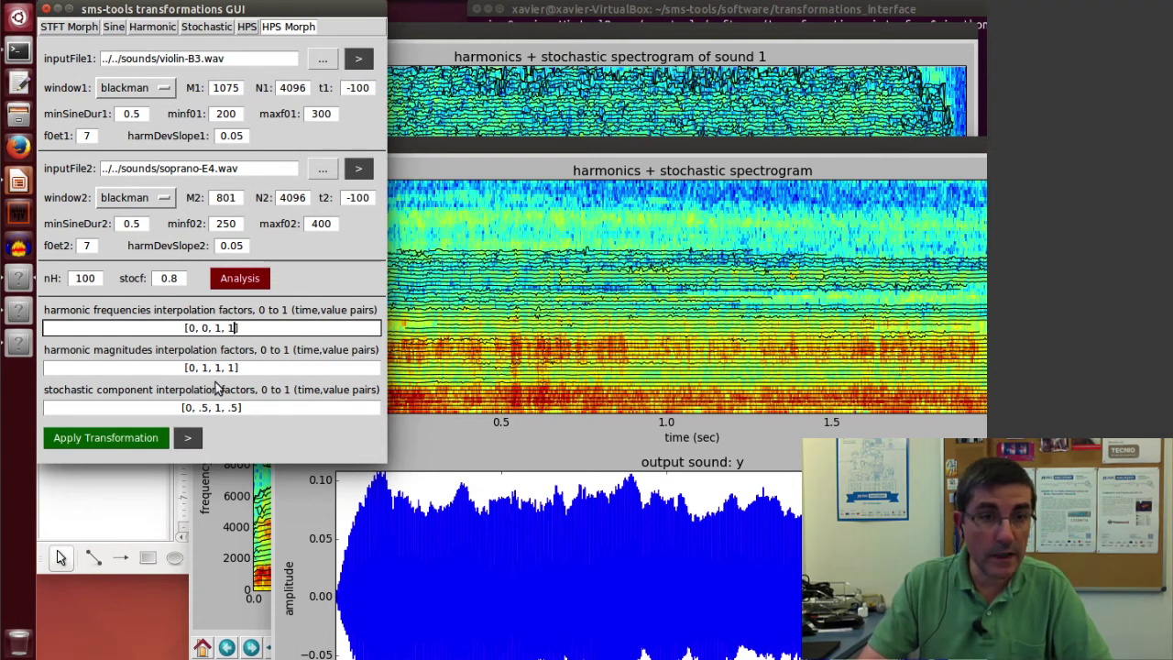
left_click(209, 369)
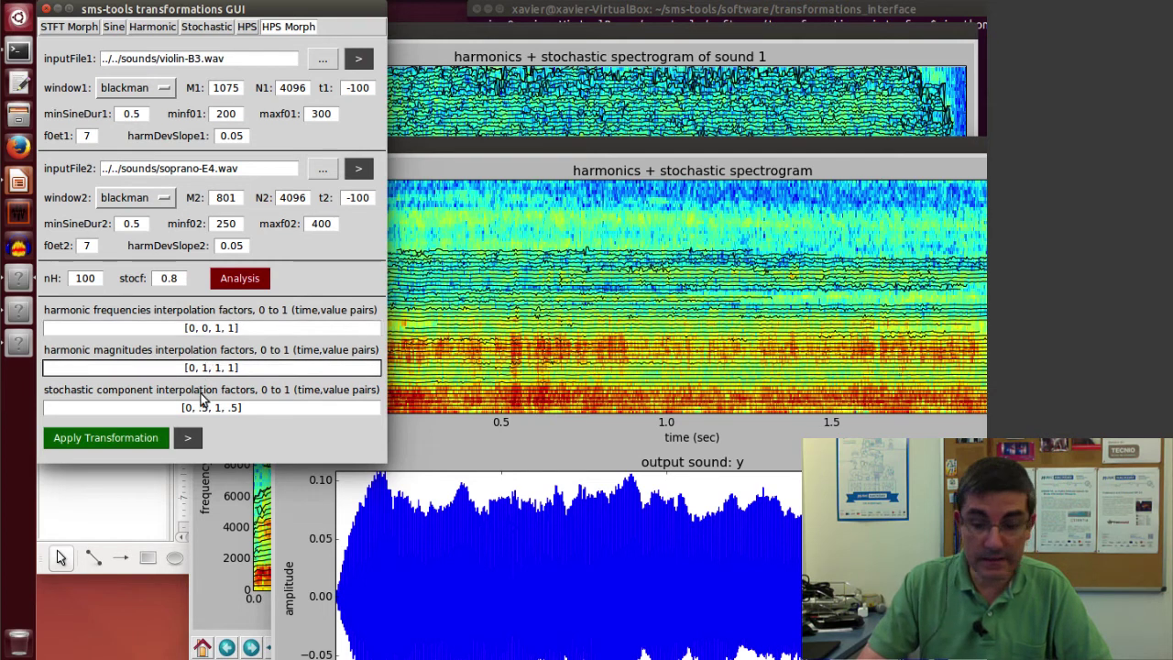
key("BackSpace")
type("0,")
Change the stochastic factors from [0, .5, 1, .5] to [0, 0, 1, 1]
left_click(207, 406)
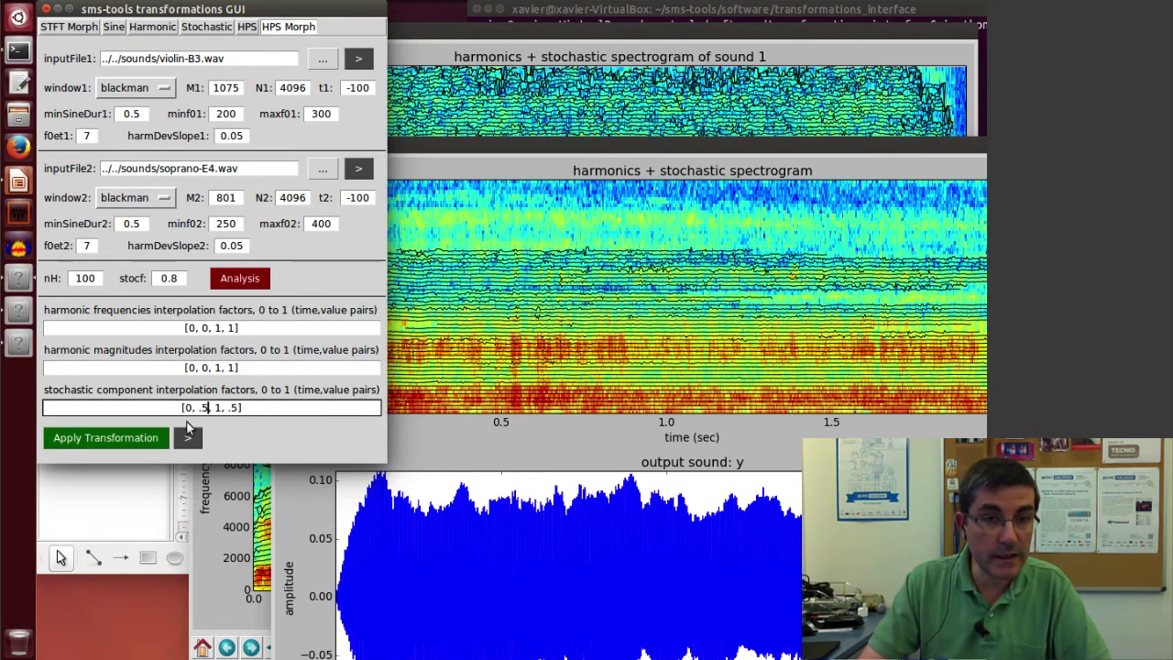
key("BackSpace")
key("BackSpace")
type("0")
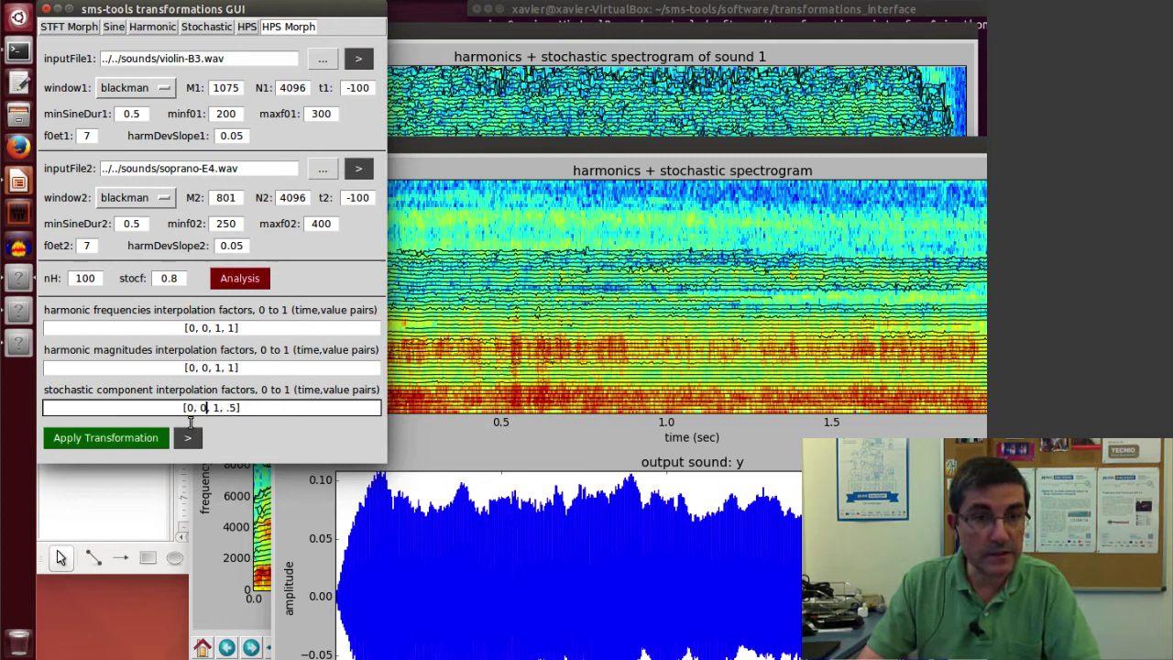
double_click(227, 407)
type("00")
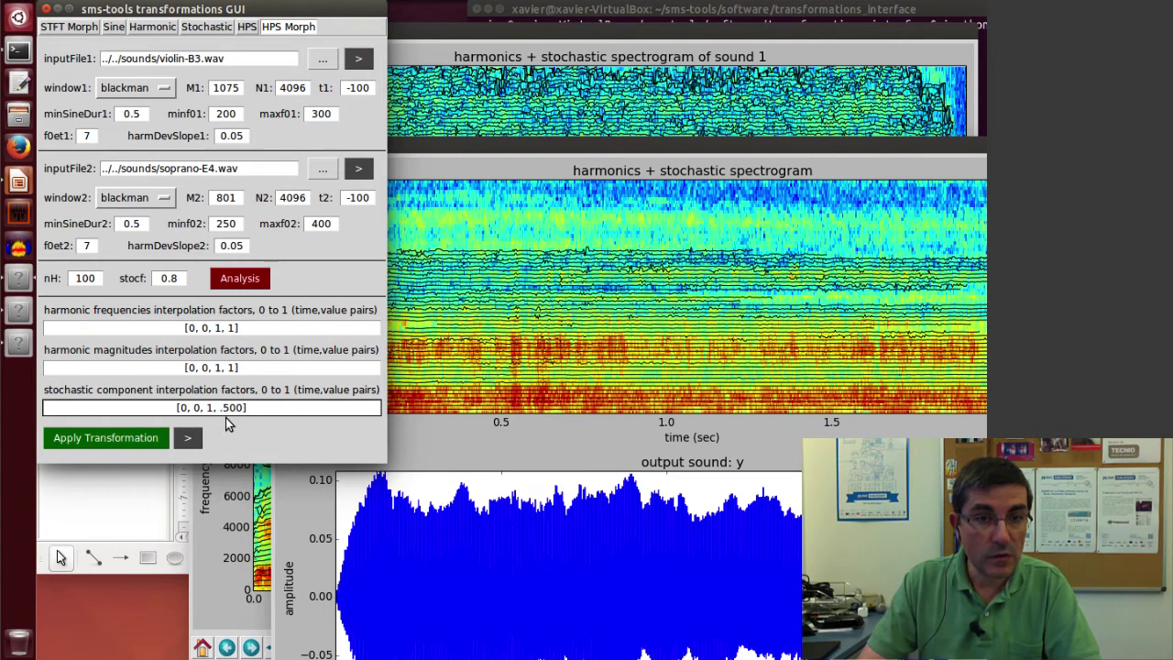
type("1.0")
key("BackSpace")
key("BackSpace")
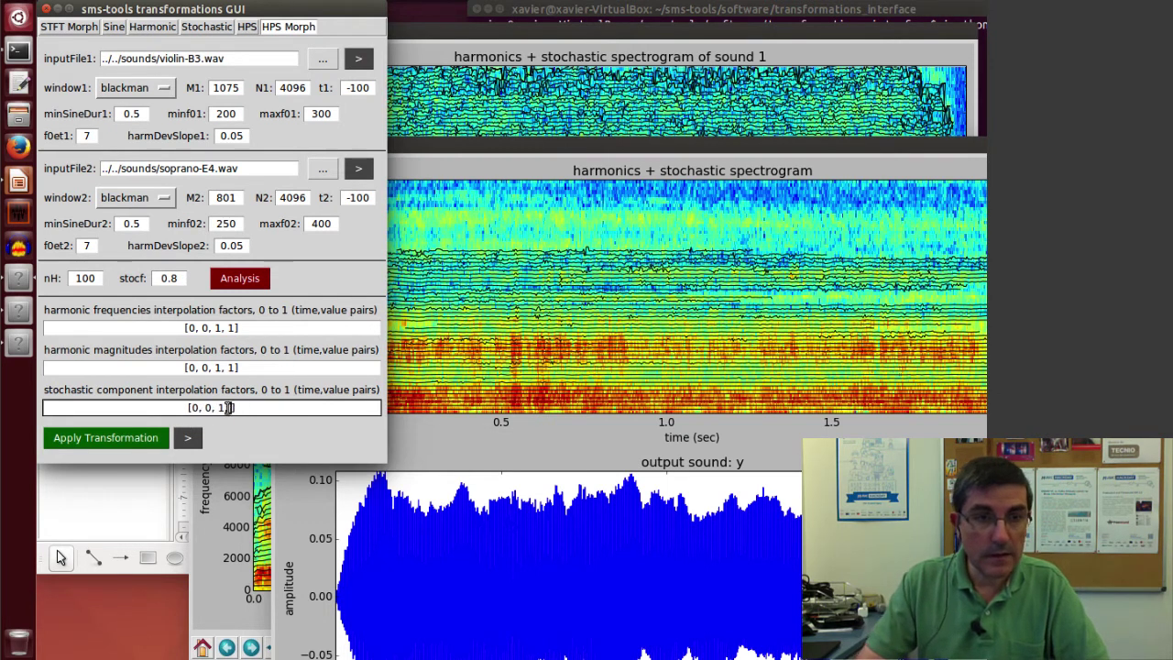
Apply the [0, 0, 1, 1] morph, move its output figure right, and play the result
left_click(96, 440)
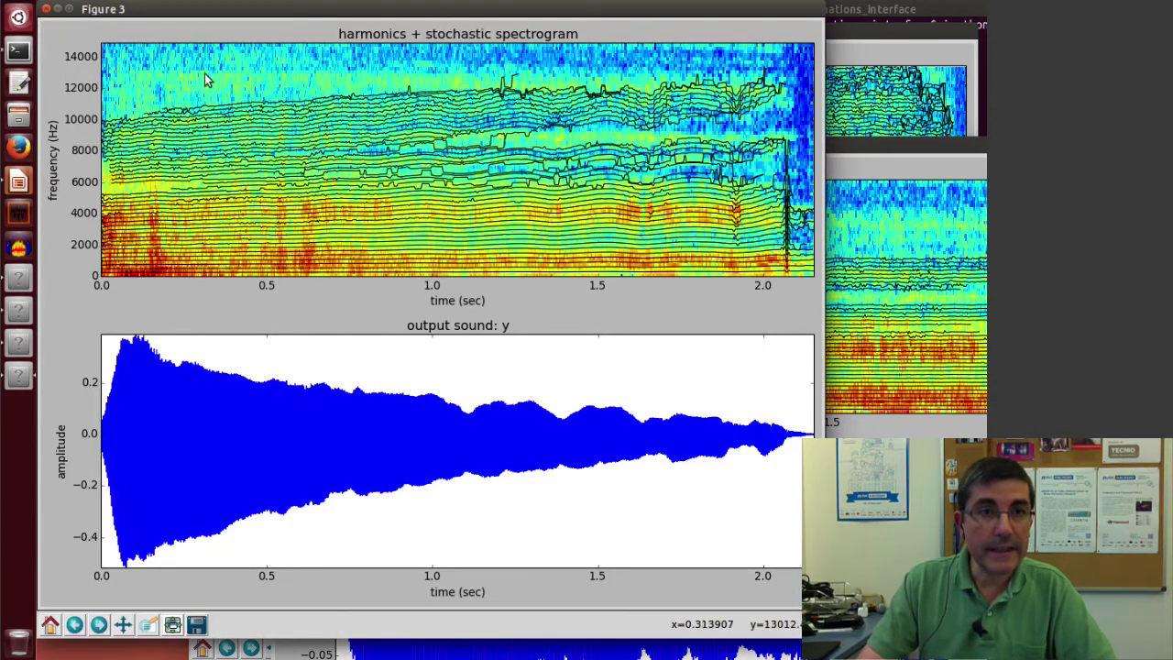
left_click_drag(184, 9, 374, 25)
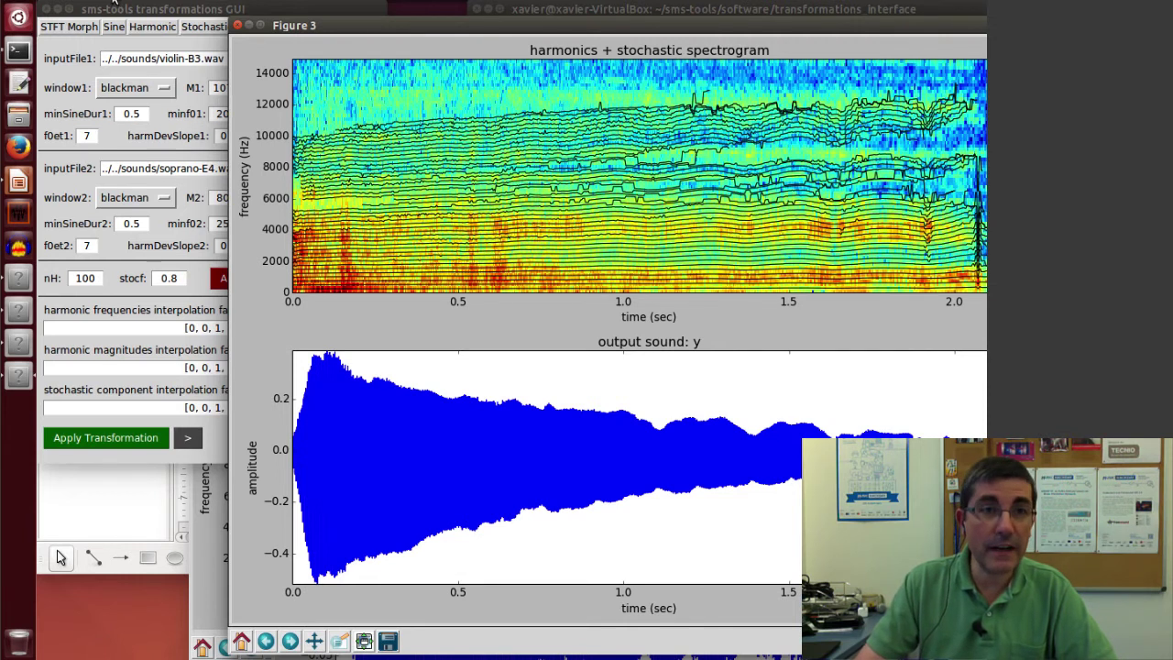
left_click(188, 440)
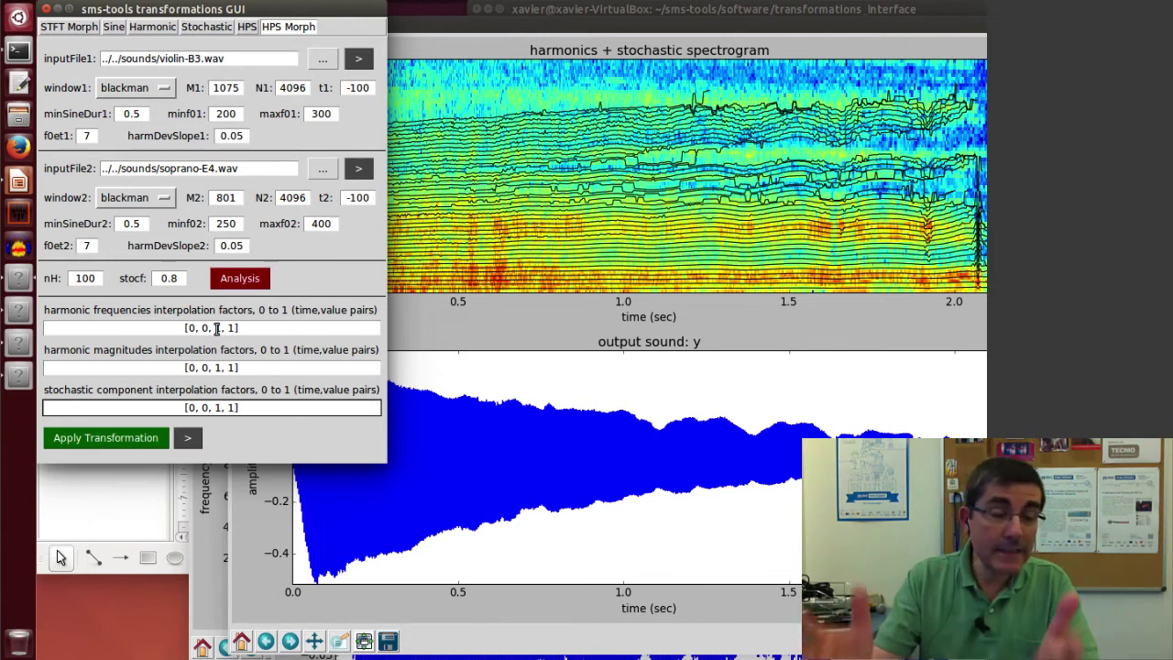
Raise the 'Morphing with HPS' Impress presentation and open its Slide Show menu
left_click(18, 181)
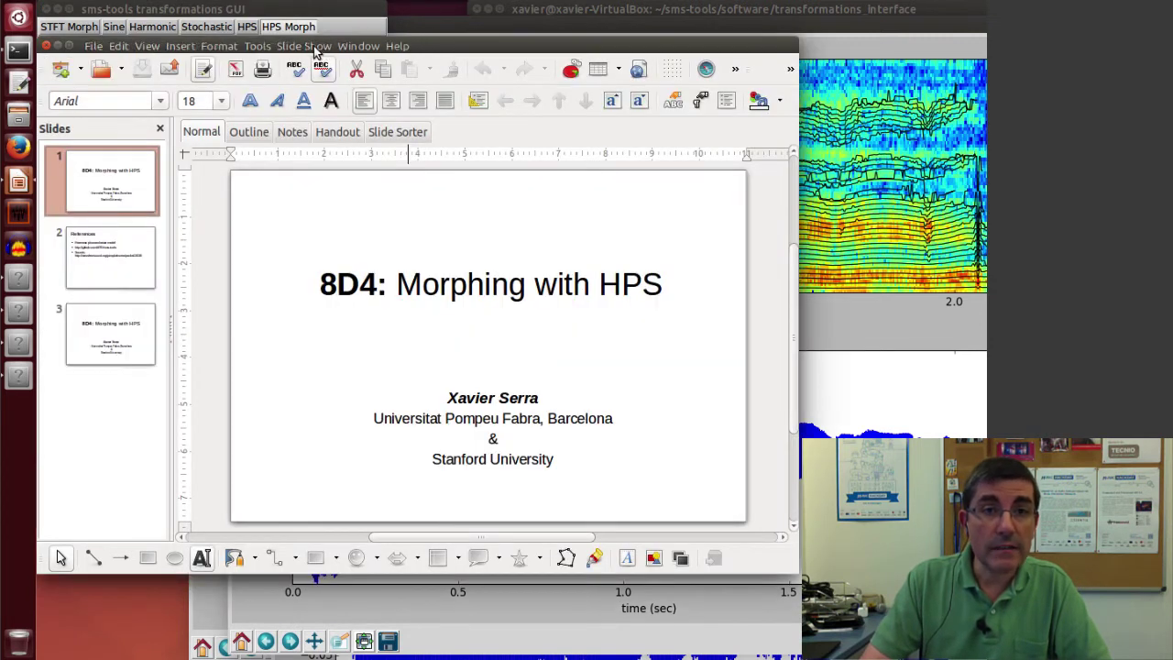
left_click(307, 46)
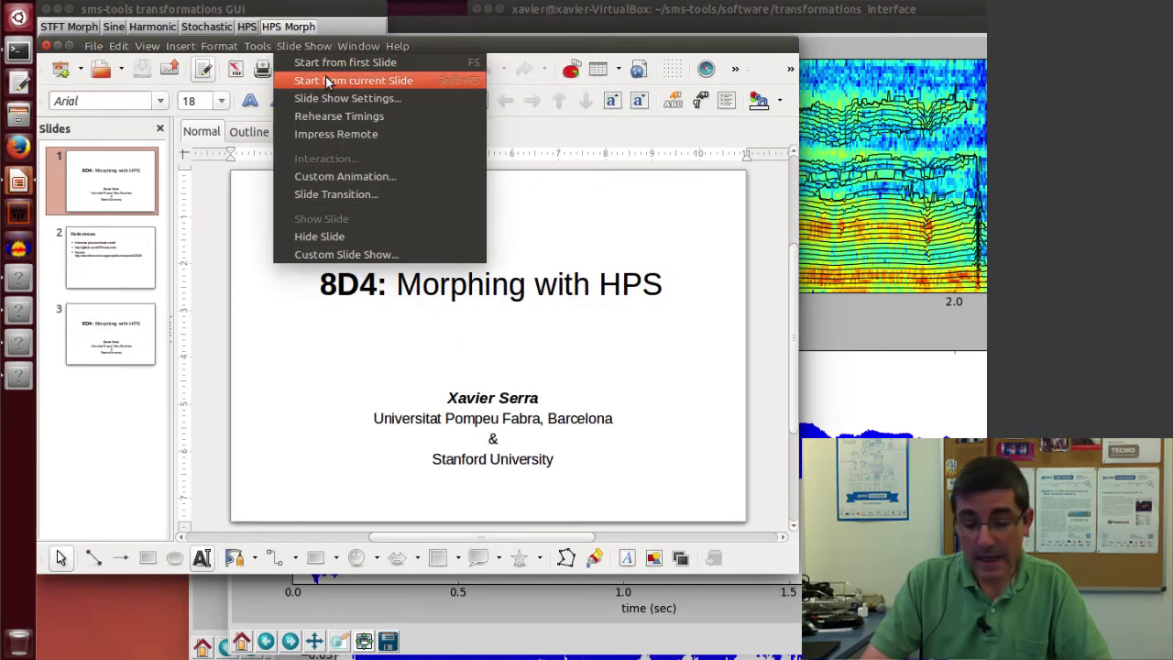